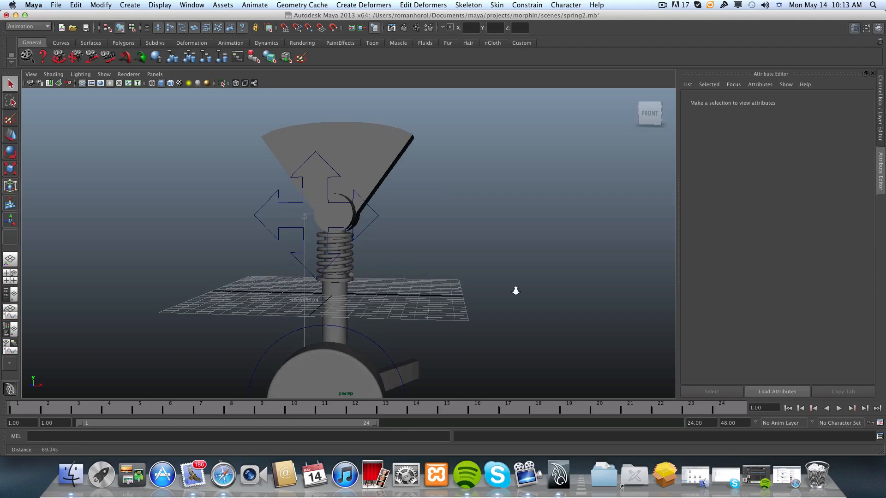
- Examine the spring and wheel suspension rig from the front, side and three-quarter angles
{"action": "left_click_drag", "start_coordinate": [421, 290], "coordinate": [539, 288], "text": "alt"}
{"action": "right_click_drag", "start_coordinate": [544, 287], "coordinate": [398, 284], "text": "alt"}
{"action": "left_click_drag", "start_coordinate": [447, 283], "coordinate": [379, 293], "text": "alt"}
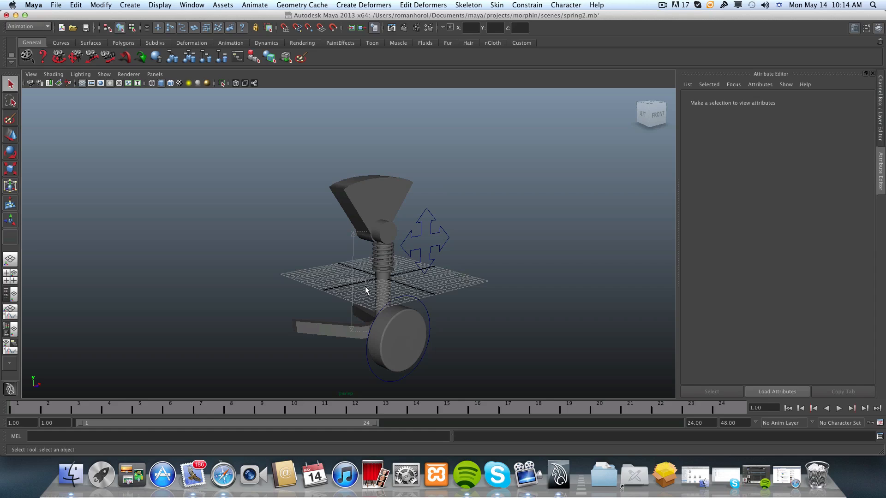
{"action": "left_click_drag", "start_coordinate": [365, 289], "coordinate": [361, 270], "text": "alt"}
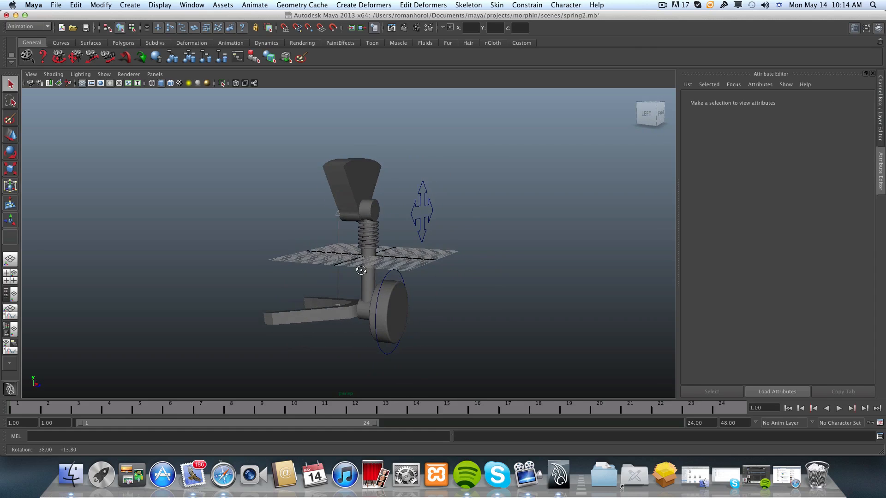
{"action": "right_click_drag", "start_coordinate": [295, 252], "coordinate": [405, 266], "text": "alt"}
{"action": "left_click_drag", "start_coordinate": [406, 262], "coordinate": [310, 273], "text": "alt"}
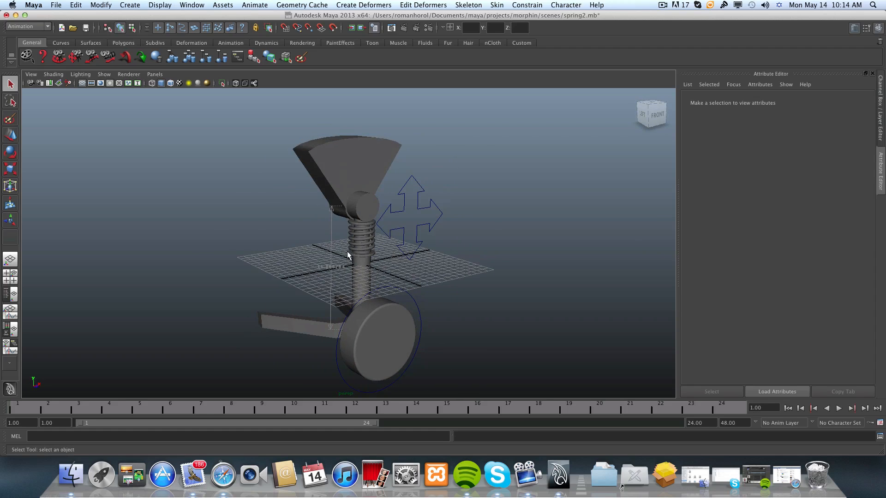
{"action": "left_click_drag", "start_coordinate": [359, 237], "coordinate": [399, 282], "text": "alt"}
{"action": "left_click_drag", "start_coordinate": [425, 332], "coordinate": [437, 310], "text": "alt"}
- Select the circle control around the wheel and the arrow-shaped control near the spring in turn, inspecting both from several angles
{"action": "left_click", "coordinate": [344, 295]}
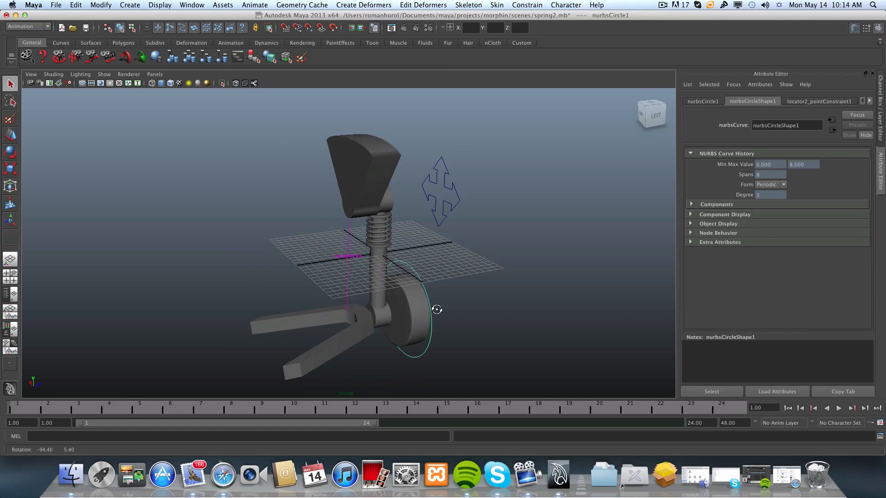
{"action": "left_click", "coordinate": [439, 195]}
{"action": "left_click", "coordinate": [463, 215]}
{"action": "mouse_move", "coordinate": [475, 273]}
{"action": "left_mouse_down", "text": "alt"}
{"action": "mouse_move", "coordinate": [408, 275]}
{"action": "mouse_move", "coordinate": [487, 261]}
{"action": "left_mouse_up", "text": "alt"}
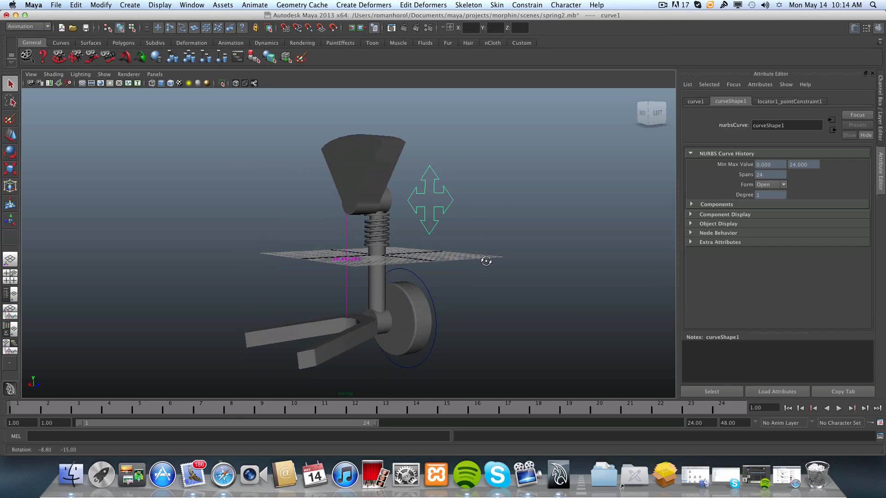
{"action": "left_click", "coordinate": [414, 281]}
{"action": "left_click_drag", "start_coordinate": [436, 359], "coordinate": [366, 326], "text": "alt"}
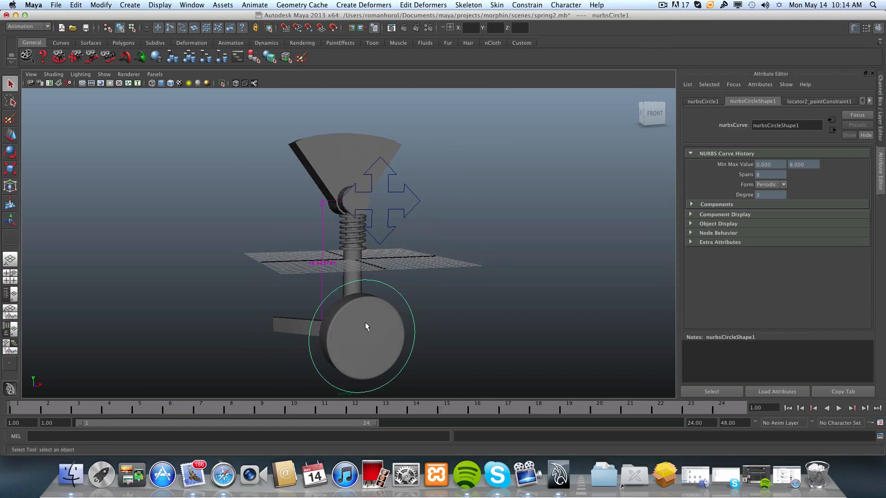
{"action": "left_click", "coordinate": [402, 210]}
{"action": "left_click_drag", "start_coordinate": [417, 234], "coordinate": [492, 246], "text": "alt"}
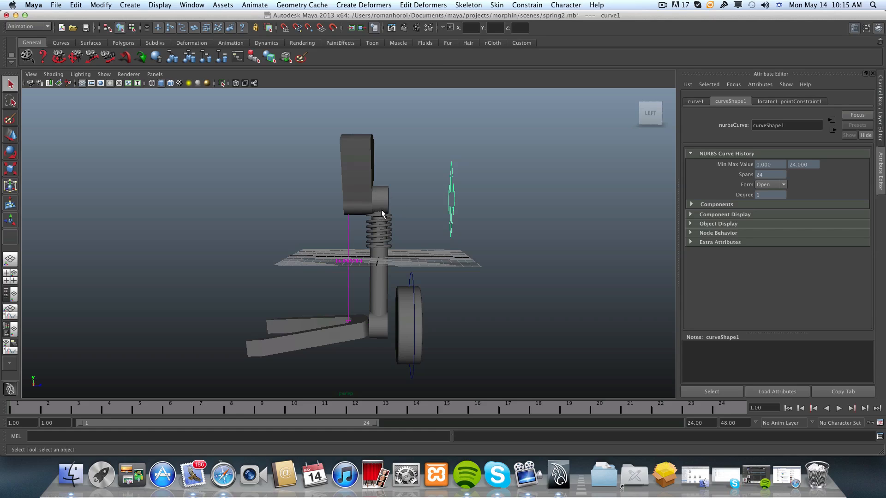
{"action": "mouse_move", "coordinate": [381, 210]}
{"action": "left_mouse_down", "text": "alt"}
{"action": "mouse_move", "coordinate": [344, 243]}
{"action": "mouse_move", "coordinate": [358, 241]}
{"action": "mouse_move", "coordinate": [386, 202]}
{"action": "left_mouse_up", "text": "alt"}
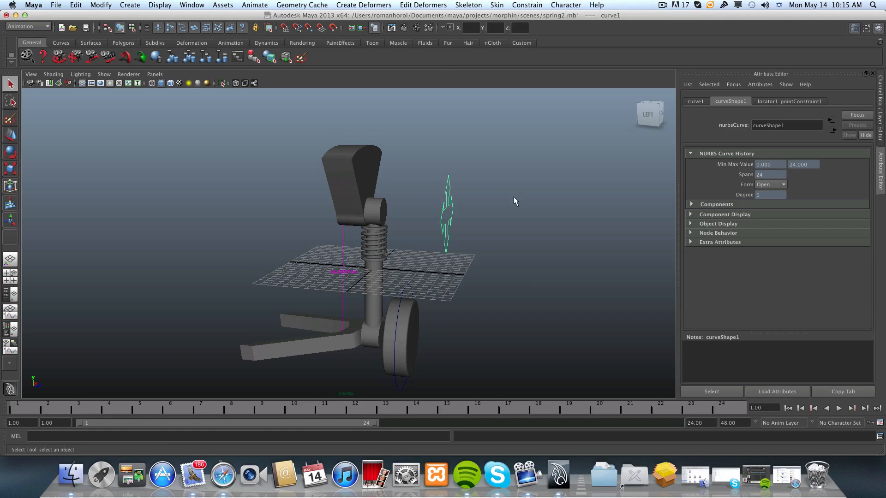
{"action": "left_click_drag", "start_coordinate": [306, 222], "coordinate": [323, 258], "text": "alt"}
{"action": "left_click_drag", "start_coordinate": [312, 169], "coordinate": [252, 170], "text": "alt"}
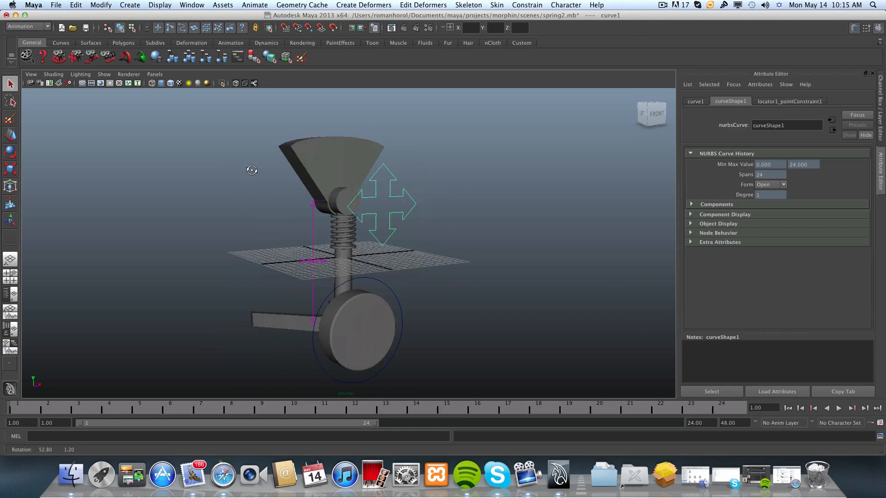
- Test the spring by moving the arrow-shaped control sideways and vertically, and undo the moves
{"action": "left_click", "coordinate": [12, 135]}
{"action": "mouse_move", "coordinate": [383, 174]}
{"action": "left_mouse_down"}
{"action": "mouse_move", "coordinate": [387, 161]}
{"action": "mouse_move", "coordinate": [388, 170]}
{"action": "left_mouse_up"}
{"action": "left_click_drag", "start_coordinate": [405, 202], "coordinate": [466, 218]}
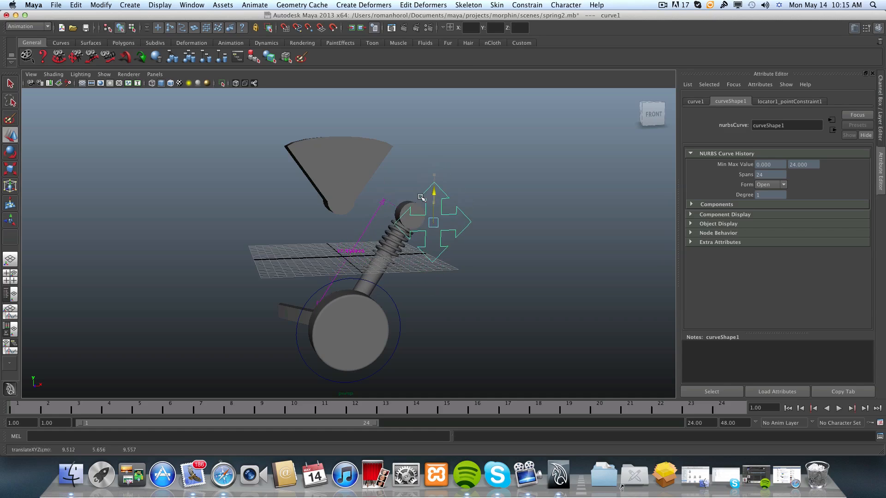
{"action": "left_click_drag", "start_coordinate": [400, 211], "coordinate": [392, 159], "text": "alt"}
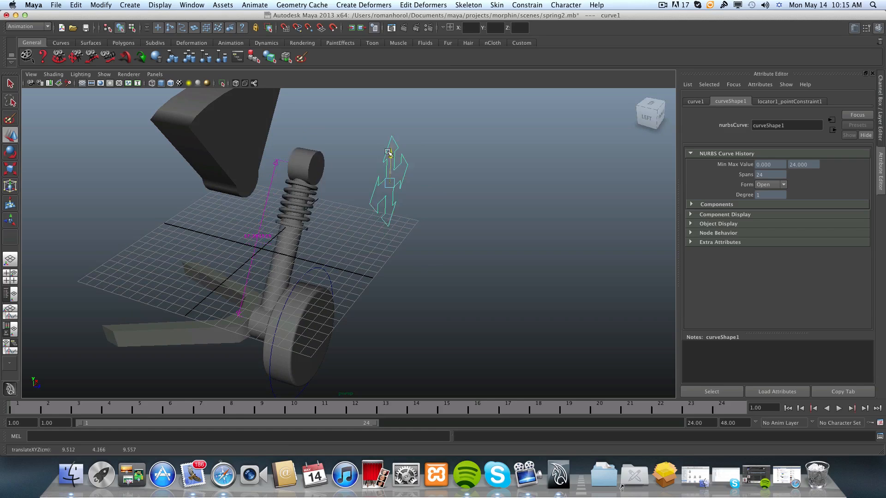
{"action": "left_click_drag", "start_coordinate": [385, 151], "coordinate": [345, 177], "text": "alt"}
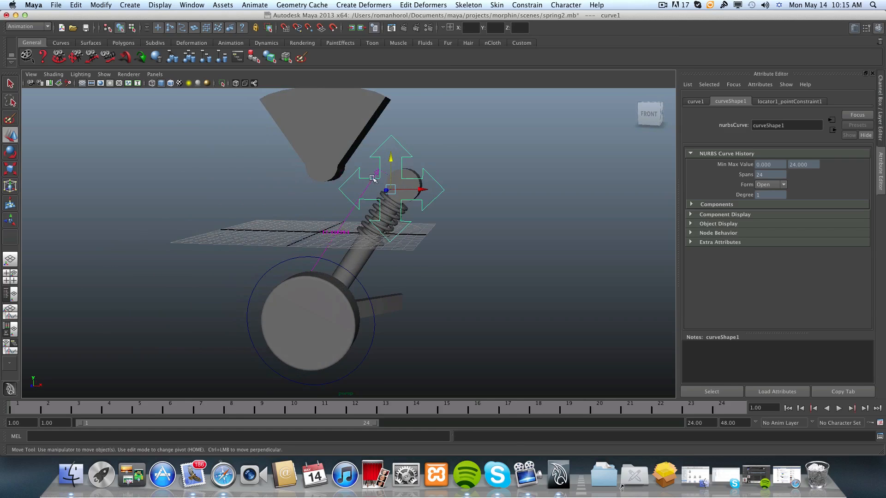
{"action": "left_click_drag", "start_coordinate": [418, 184], "coordinate": [328, 184]}
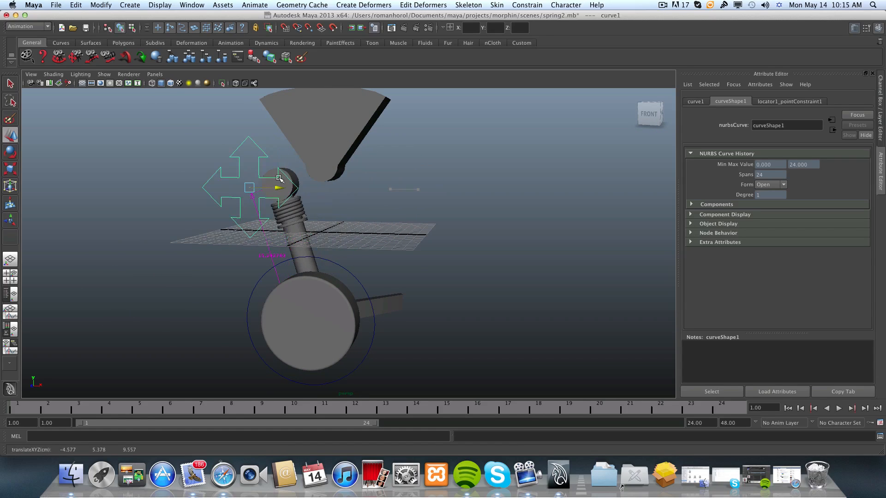
{"action": "left_click_drag", "start_coordinate": [245, 138], "coordinate": [253, 171]}
{"action": "key", "text": "ctrl+z"}
{"action": "key", "text": "ctrl+z"}
{"action": "key", "text": "ctrl+z"}
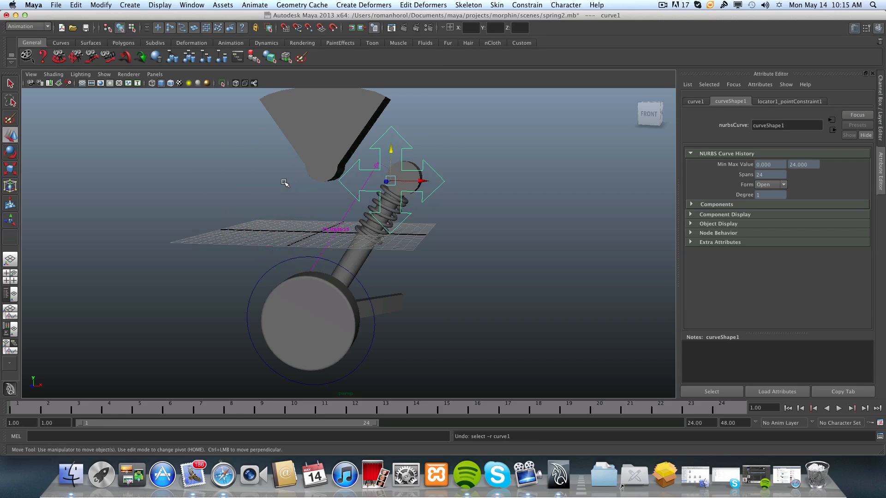
- Test the suspension by moving the circle control around the wheel up and down, checking the spring from several angles
{"action": "left_click_drag", "start_coordinate": [266, 229], "coordinate": [298, 225], "text": "alt"}
{"action": "left_click", "coordinate": [289, 224]}
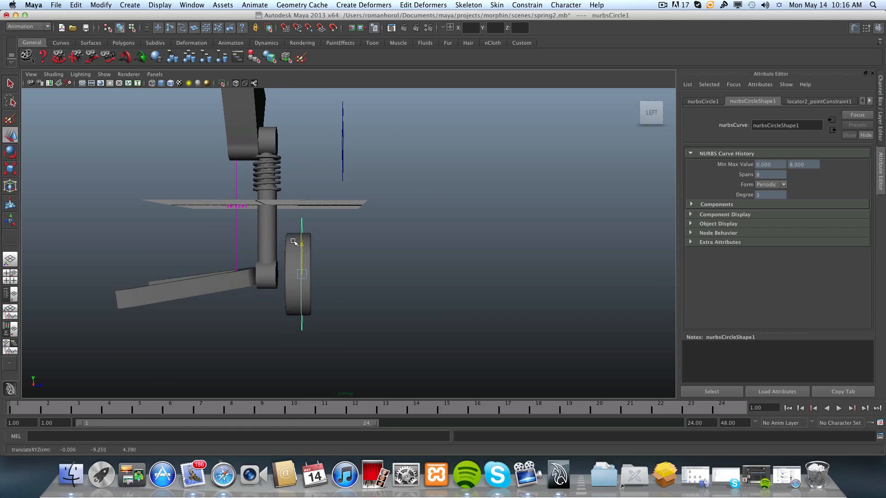
{"action": "left_click_drag", "start_coordinate": [272, 255], "coordinate": [350, 234], "text": "alt"}
{"action": "left_click_drag", "start_coordinate": [292, 259], "coordinate": [251, 231], "text": "alt"}
{"action": "left_click_drag", "start_coordinate": [236, 287], "coordinate": [258, 270], "text": "alt"}
{"action": "left_click_drag", "start_coordinate": [282, 223], "coordinate": [281, 249]}
{"action": "left_click_drag", "start_coordinate": [247, 277], "coordinate": [219, 272], "text": "alt"}
{"action": "middle_click_drag", "start_coordinate": [219, 272], "coordinate": [241, 265], "text": "alt"}
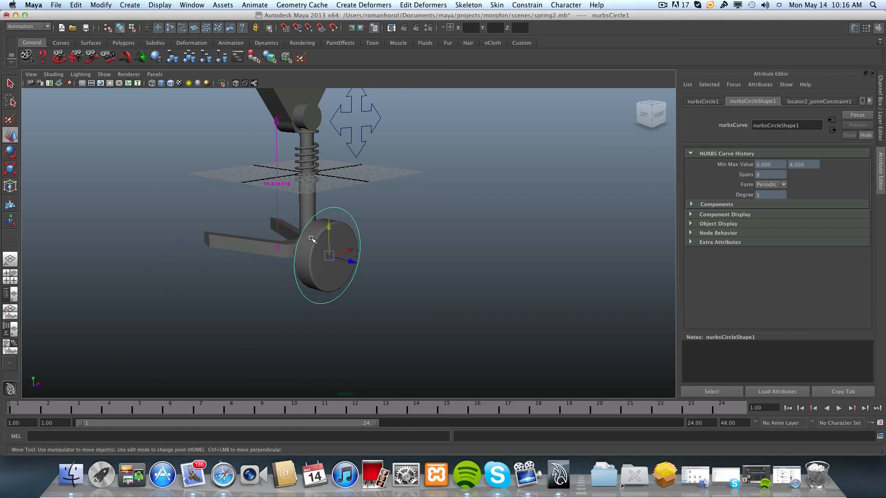
{"action": "left_click_drag", "start_coordinate": [331, 228], "coordinate": [405, 240]}
{"action": "left_click_drag", "start_coordinate": [318, 235], "coordinate": [304, 192]}
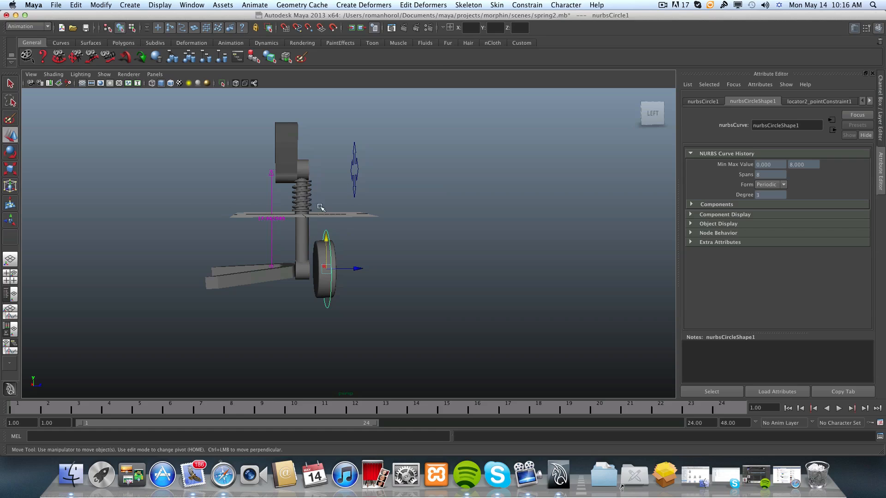
{"action": "left_click_drag", "start_coordinate": [302, 229], "coordinate": [216, 286], "text": "alt"}
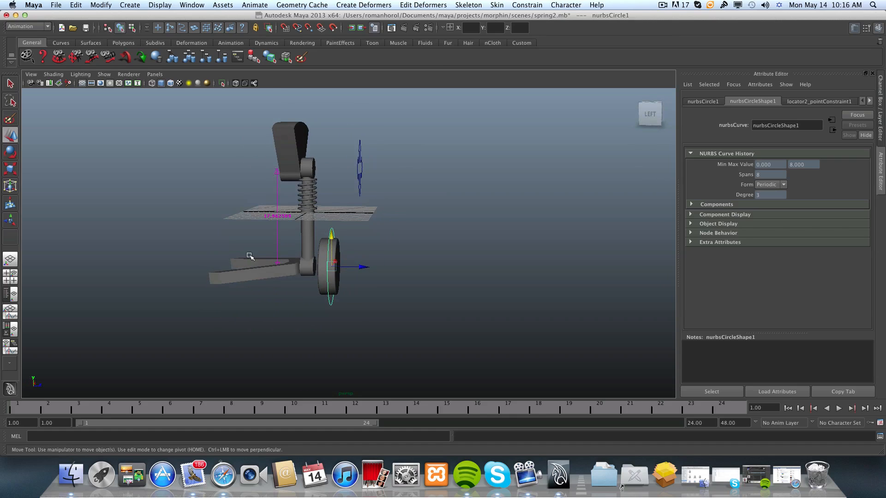
{"action": "left_click_drag", "start_coordinate": [253, 256], "coordinate": [353, 296], "text": "alt"}
{"action": "right_click_drag", "start_coordinate": [444, 289], "coordinate": [332, 287], "text": "alt"}
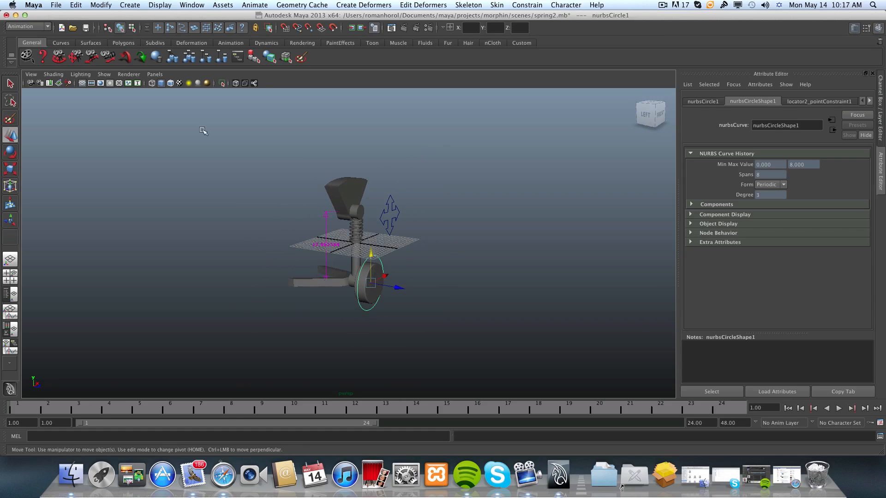
- Start a new scene and switch to an enlarged front view with the origin below the centre
{"action": "left_click", "coordinate": [56, 5]}
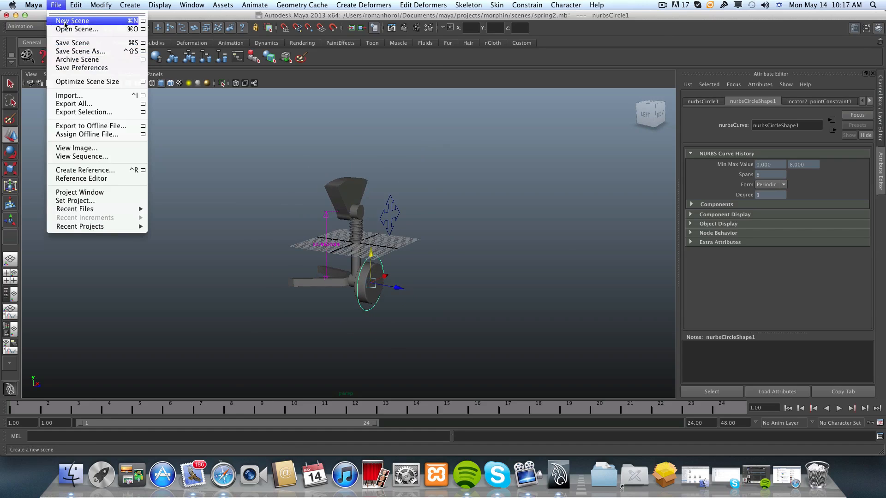
{"action": "left_click", "coordinate": [65, 21]}
{"action": "left_click", "coordinate": [438, 240]}
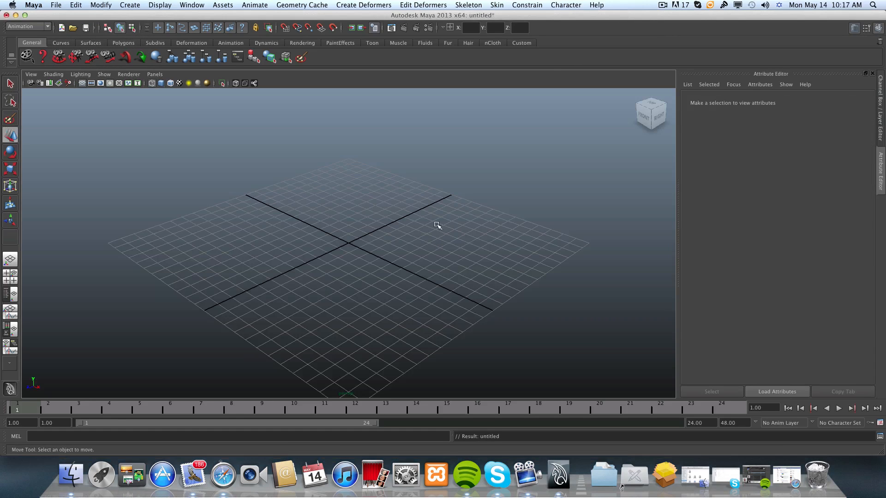
{"action": "left_click_drag", "start_coordinate": [389, 248], "coordinate": [413, 267], "text": "alt"}
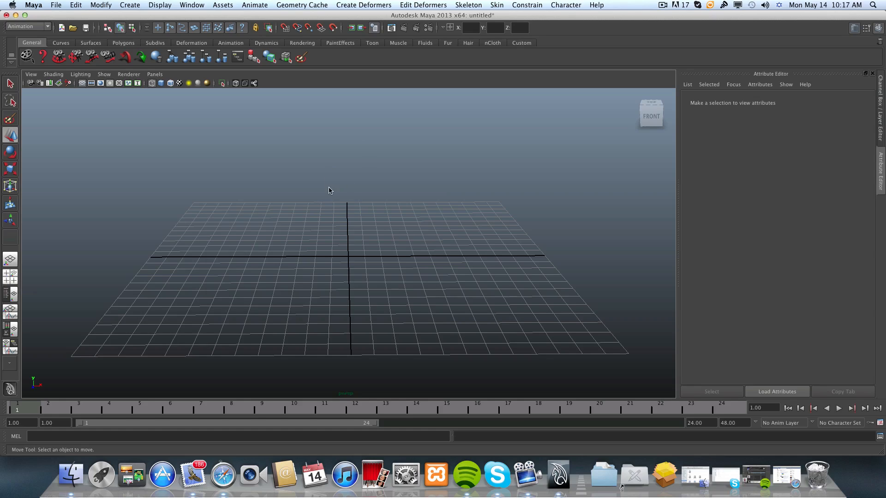
{"action": "key", "text": "space"}
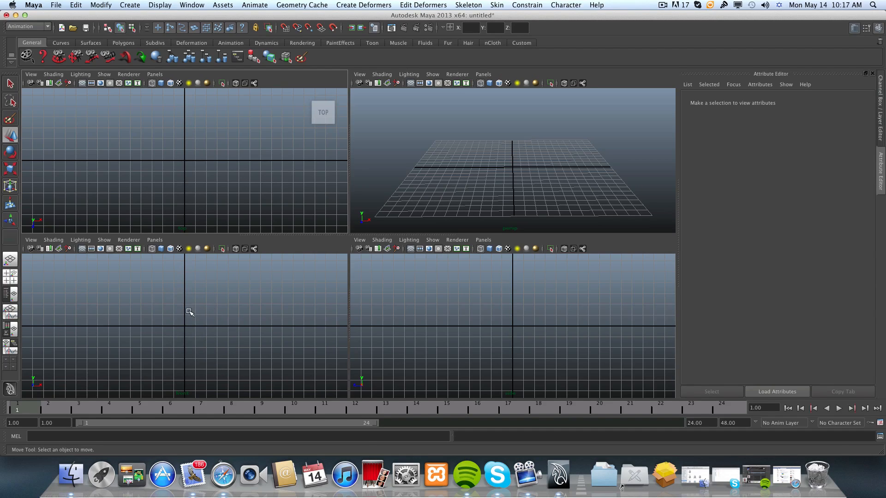
{"action": "key", "text": "space"}
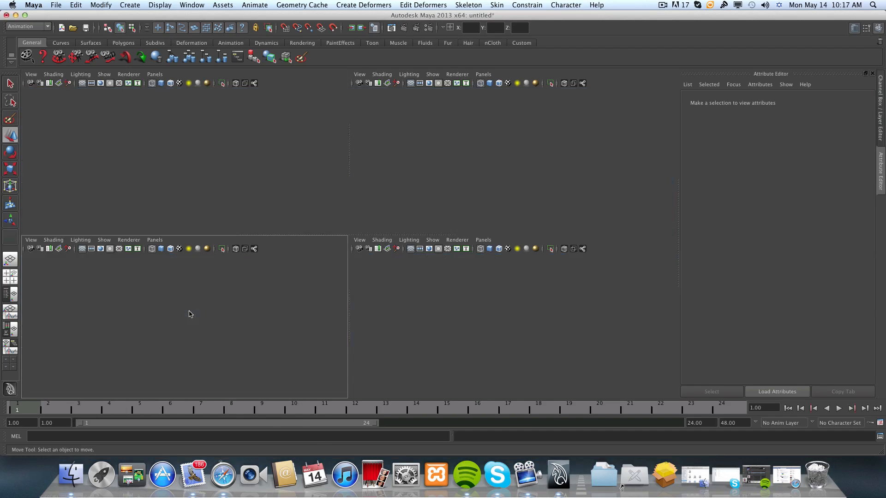
{"action": "scroll", "coordinate": [287, 297], "scroll_direction": "down", "scroll_amount": 3}
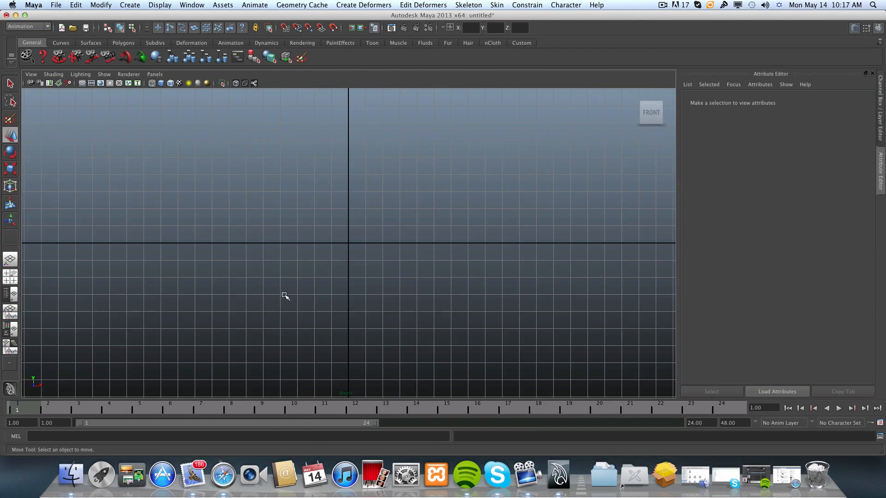
{"action": "middle_click_drag", "start_coordinate": [289, 296], "coordinate": [307, 326], "text": "alt"}
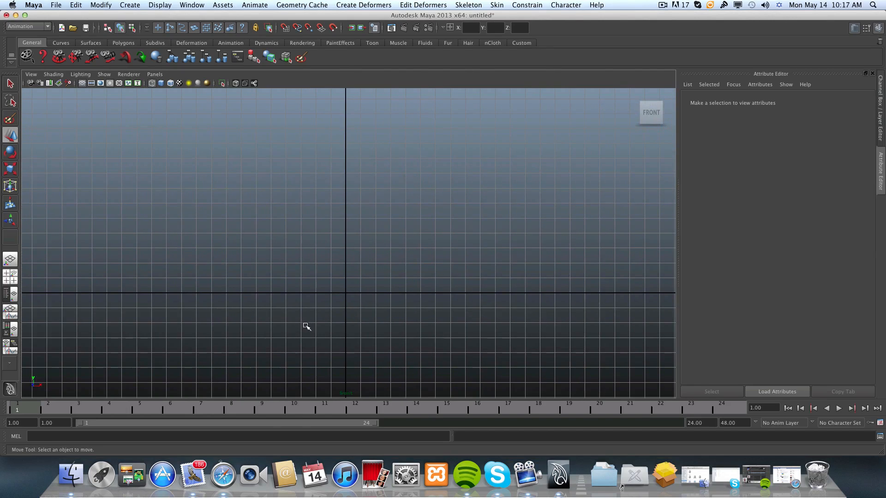
- Create a polygon cylinder at the origin and stretch it vertically to about five times its height
{"action": "left_click", "coordinate": [123, 43]}
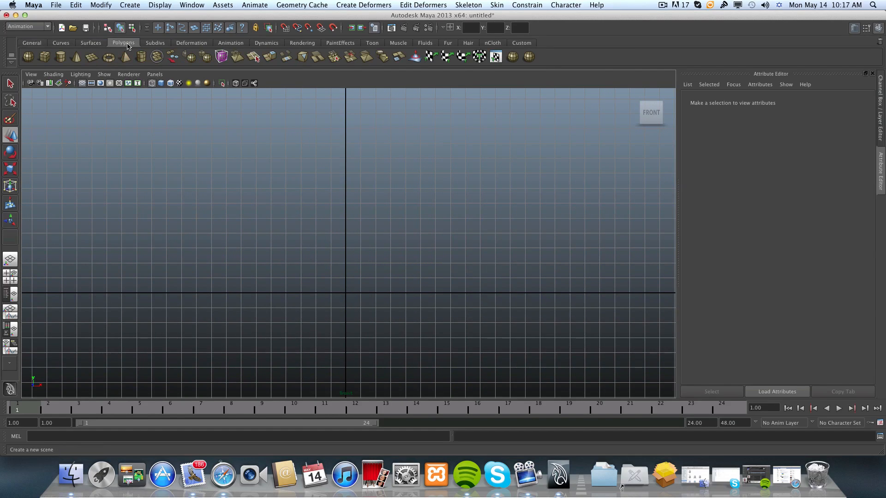
{"action": "left_click", "coordinate": [59, 60]}
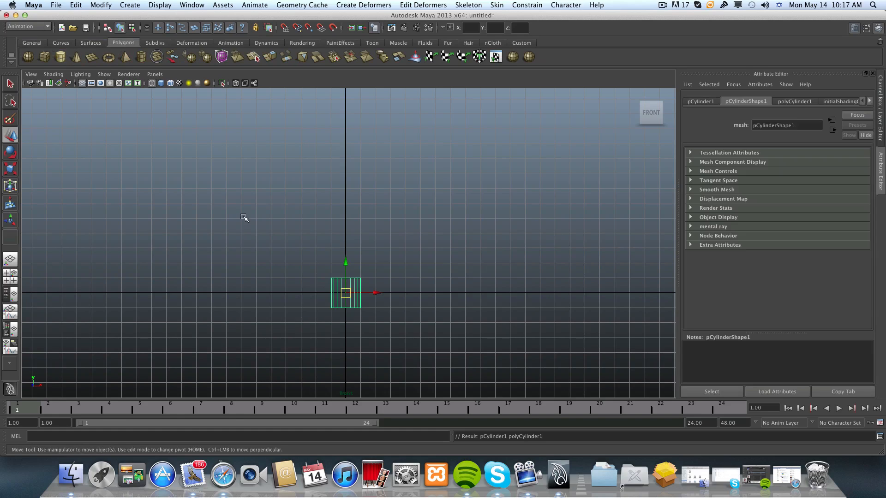
{"action": "left_click", "coordinate": [11, 170]}
{"action": "left_click_drag", "start_coordinate": [346, 252], "coordinate": [353, 207]}
{"action": "middle_click_drag", "start_coordinate": [358, 287], "coordinate": [353, 259], "text": "alt"}
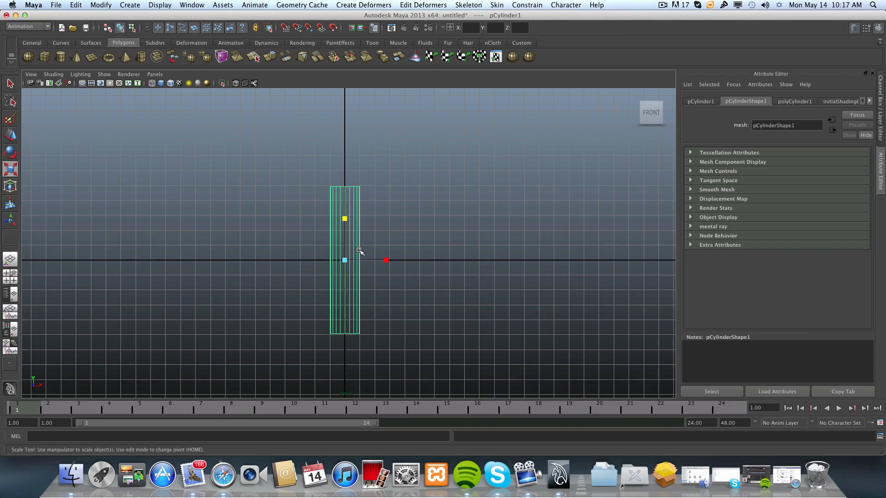
- Duplicate the cylinder, enlarge the copy to about 1.37 in X and Z, and lower it to overlap the original's bottom end
{"action": "key", "text": "ctrl+d"}
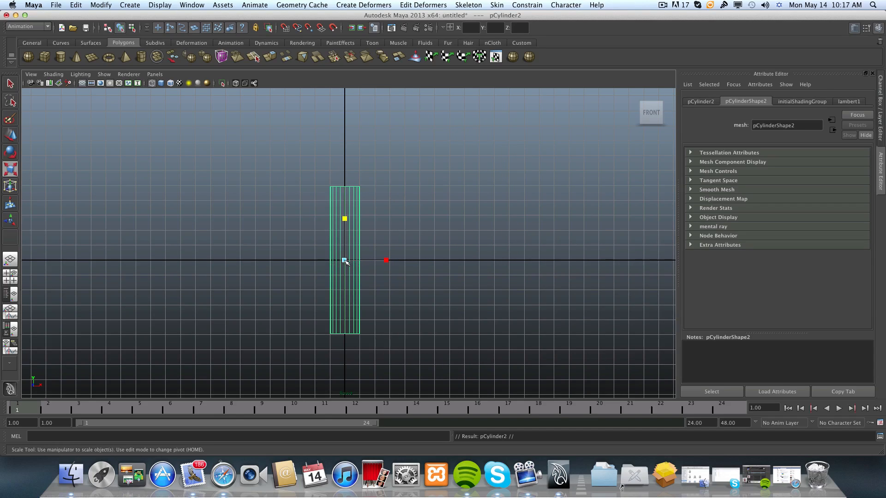
{"action": "mouse_move", "coordinate": [345, 261]}
{"action": "left_mouse_down"}
{"action": "mouse_move", "coordinate": [370, 265]}
{"action": "mouse_move", "coordinate": [352, 264]}
{"action": "left_mouse_up"}
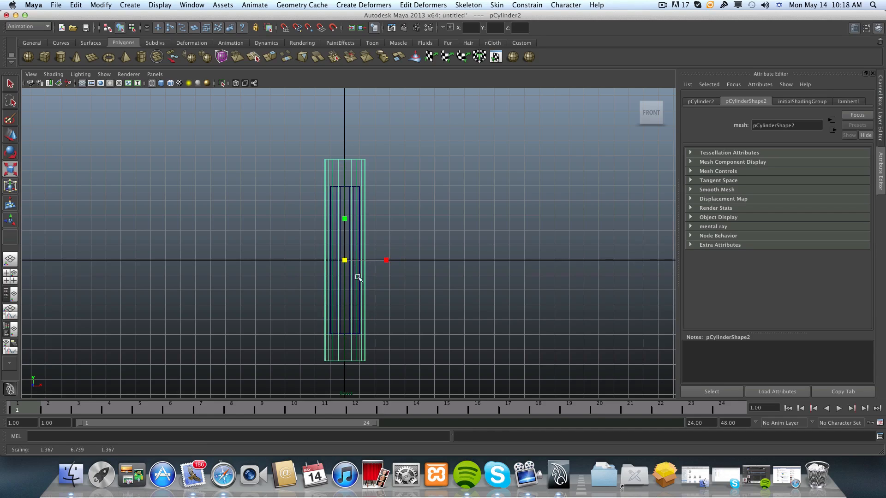
{"action": "left_click", "coordinate": [11, 135]}
{"action": "left_click_drag", "start_coordinate": [344, 257], "coordinate": [344, 353]}
{"action": "middle_click_drag", "start_coordinate": [343, 354], "coordinate": [343, 257], "text": "alt"}
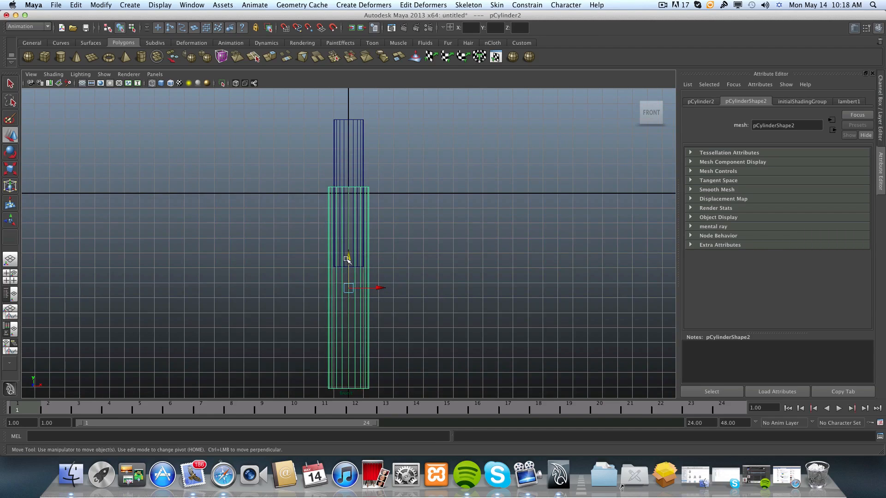
{"action": "left_click_drag", "start_coordinate": [348, 259], "coordinate": [347, 282]}
{"action": "scroll", "coordinate": [346, 289], "scroll_direction": "down", "scroll_amount": 1}
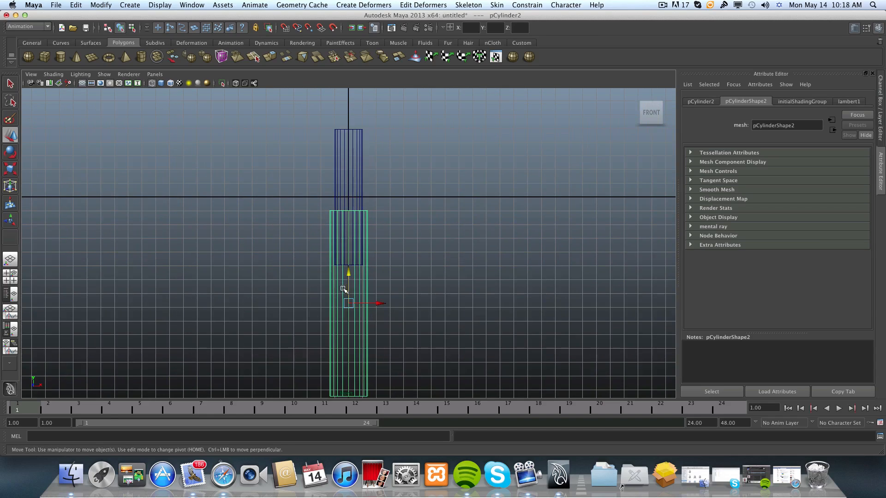
- Scale the lower cylinder uniformly to about 1.3 in X and Z, and stretch the upper cylinder slightly taller
{"action": "left_click", "coordinate": [11, 168]}
{"action": "left_click", "coordinate": [349, 304]}
{"action": "left_click_drag", "start_coordinate": [349, 305], "coordinate": [346, 306]}
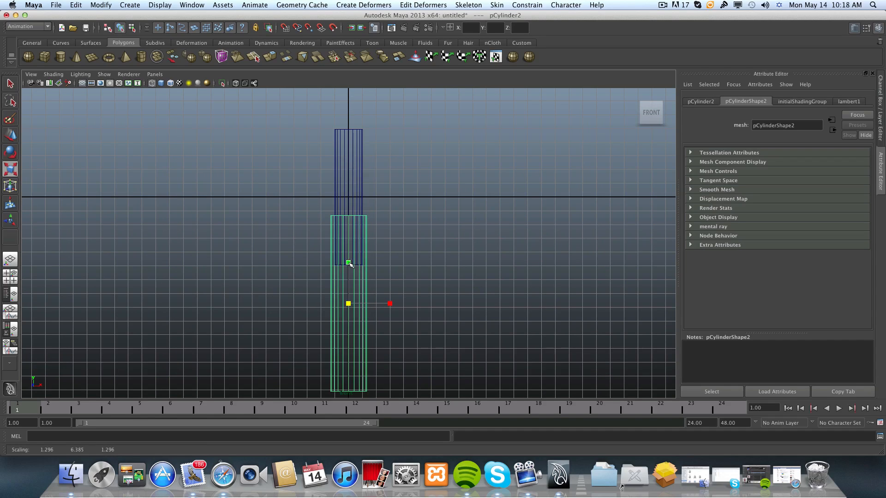
{"action": "left_click", "coordinate": [352, 198]}
{"action": "left_click_drag", "start_coordinate": [352, 152], "coordinate": [350, 143]}
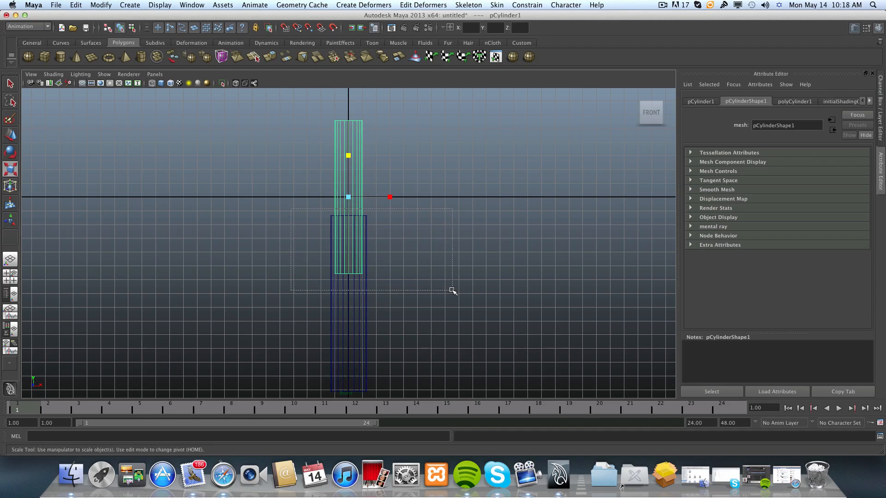
- Create a third polygon cylinder at the origin and set its Rotate X to 90 degrees
{"action": "left_click", "coordinate": [358, 231]}
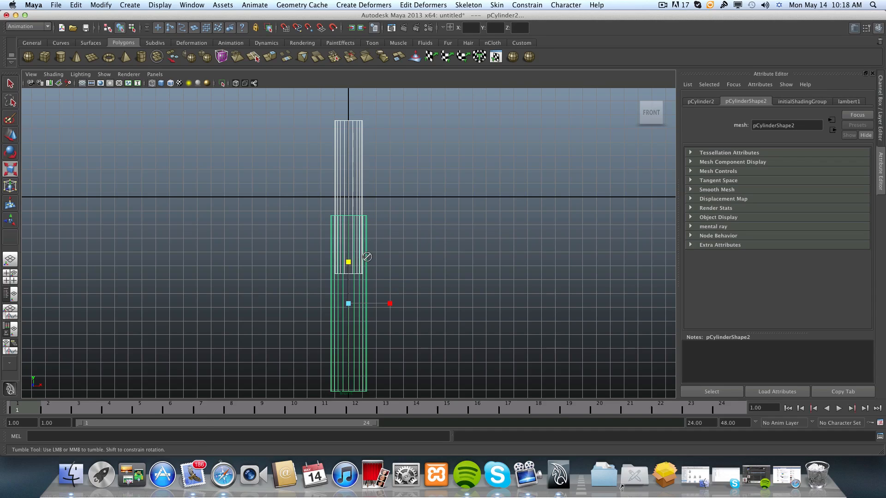
{"action": "left_click", "coordinate": [405, 233]}
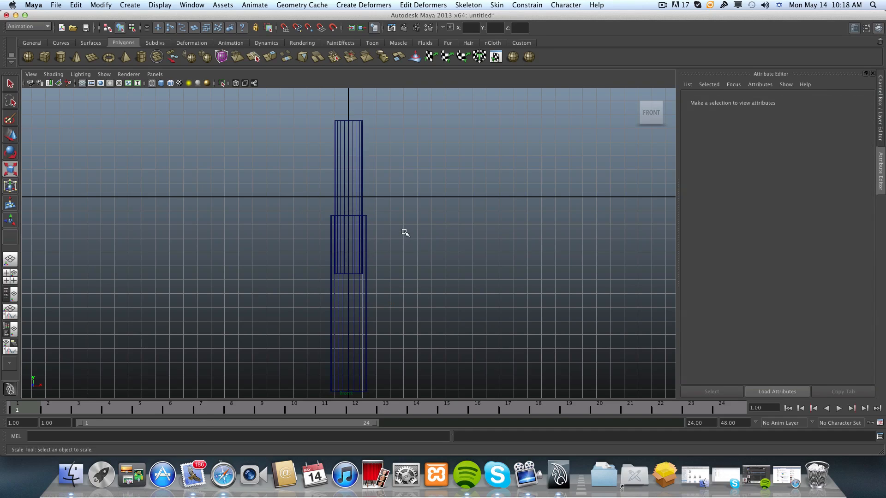
{"action": "scroll", "coordinate": [405, 233], "scroll_direction": "down", "scroll_amount": 2}
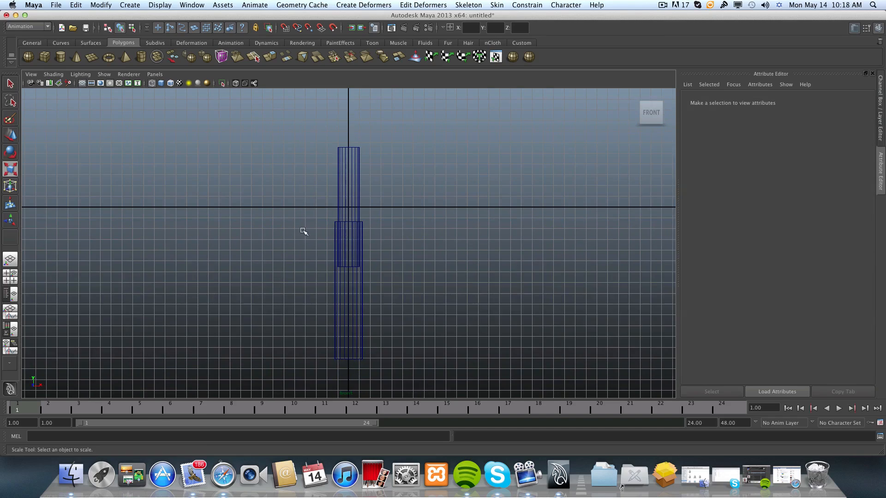
{"action": "left_click", "coordinate": [61, 58]}
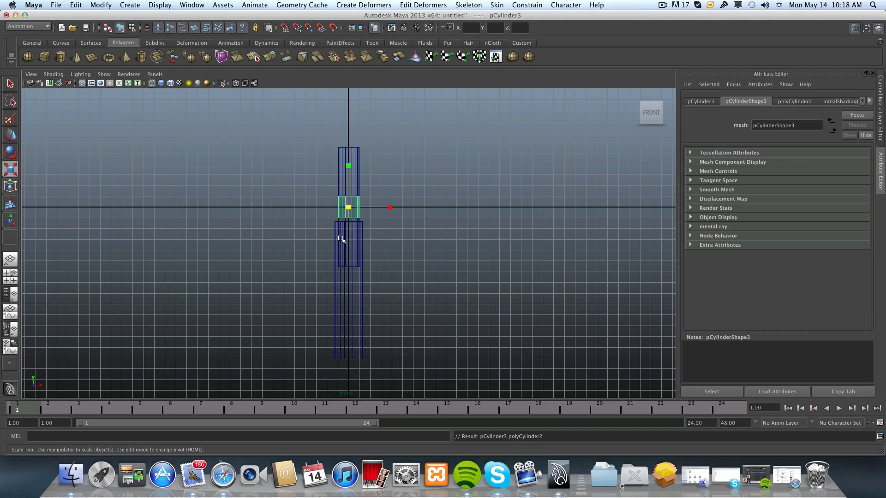
{"action": "key", "text": "e"}
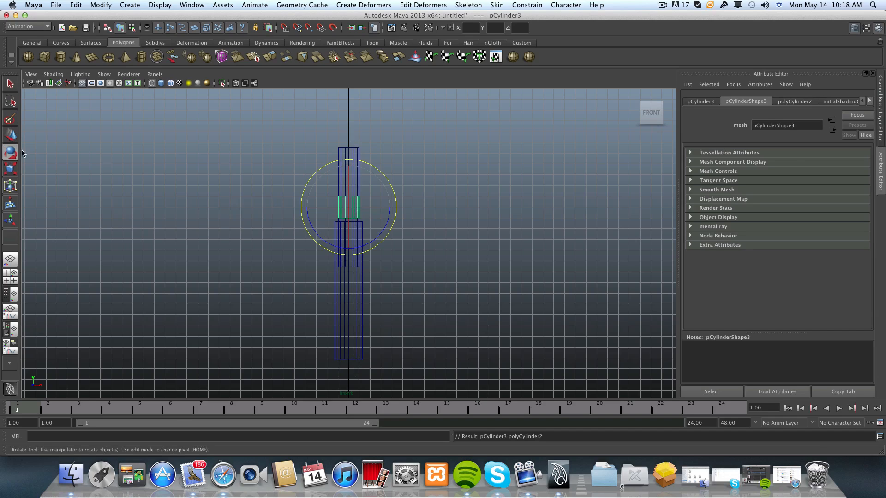
{"action": "left_click_drag", "start_coordinate": [347, 184], "coordinate": [344, 230]}
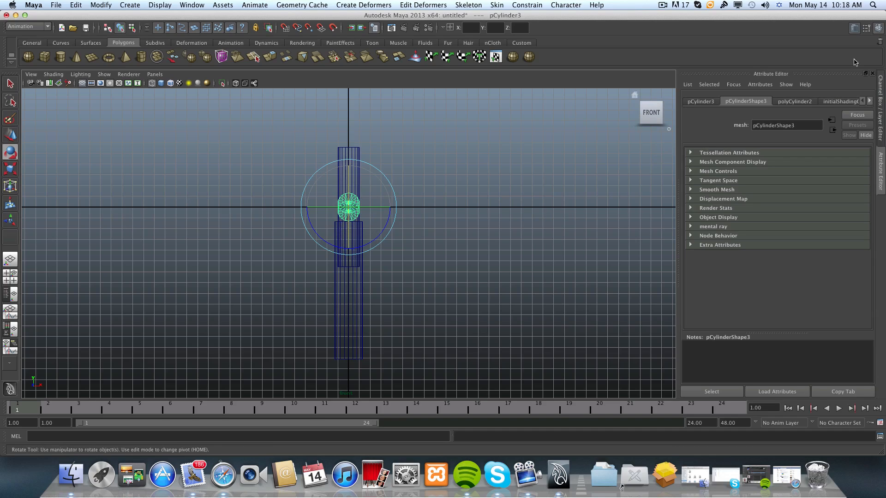
{"action": "left_click", "coordinate": [880, 107]}
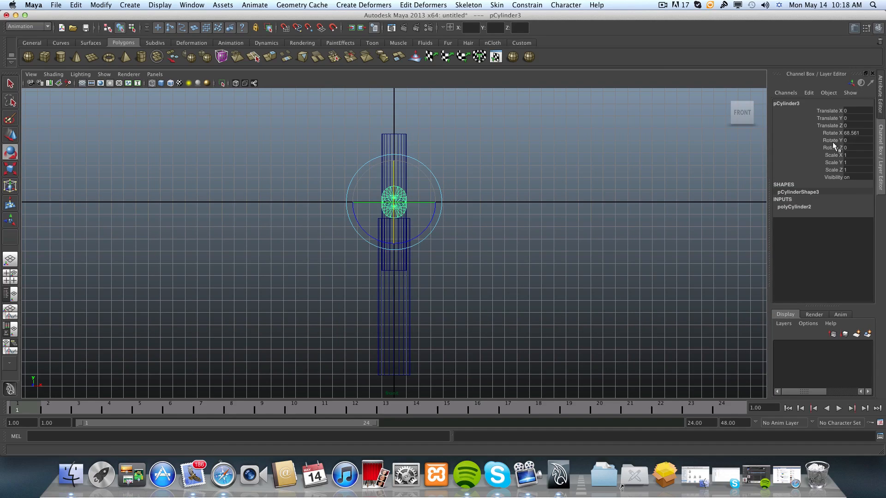
{"action": "double_click", "coordinate": [852, 133]}
{"action": "type", "text": "90"}
{"action": "key", "text": "Return"}
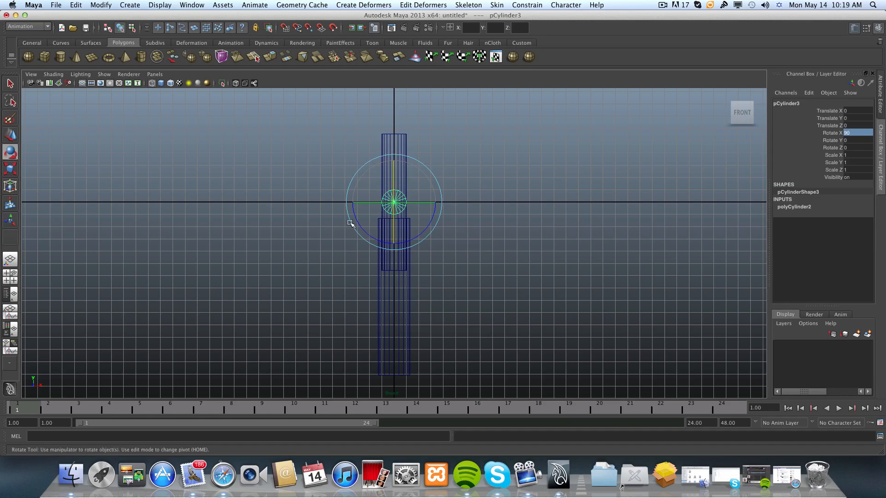
- Scale the horizontal cylinder uniformly to about 2.1
{"action": "left_click", "coordinate": [10, 135]}
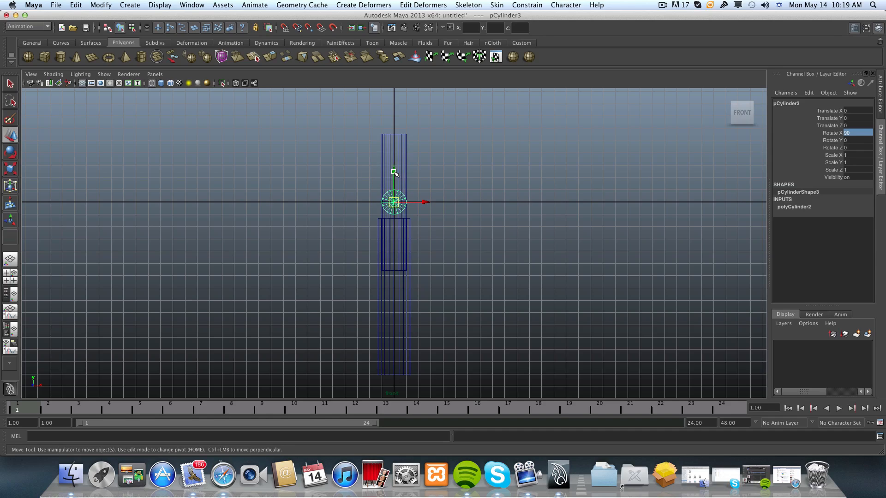
{"action": "left_click", "coordinate": [10, 169]}
{"action": "left_click", "coordinate": [395, 201]}
{"action": "left_click_drag", "start_coordinate": [396, 202], "coordinate": [419, 202]}
{"action": "left_click_drag", "start_coordinate": [425, 285], "coordinate": [370, 299]}
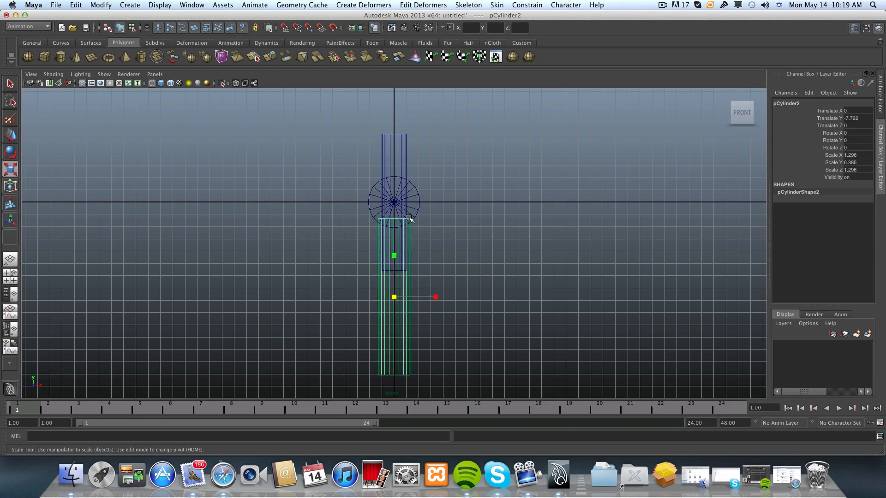
- Raise the horizontal cylinder to about 7.5 in Y so it rests on the upper shaft's top end
{"action": "left_click", "coordinate": [419, 204]}
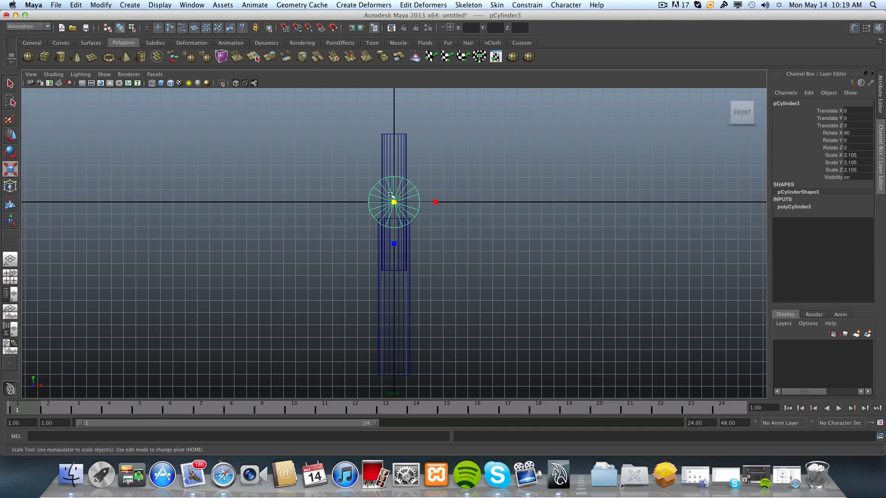
{"action": "left_click", "coordinate": [10, 135]}
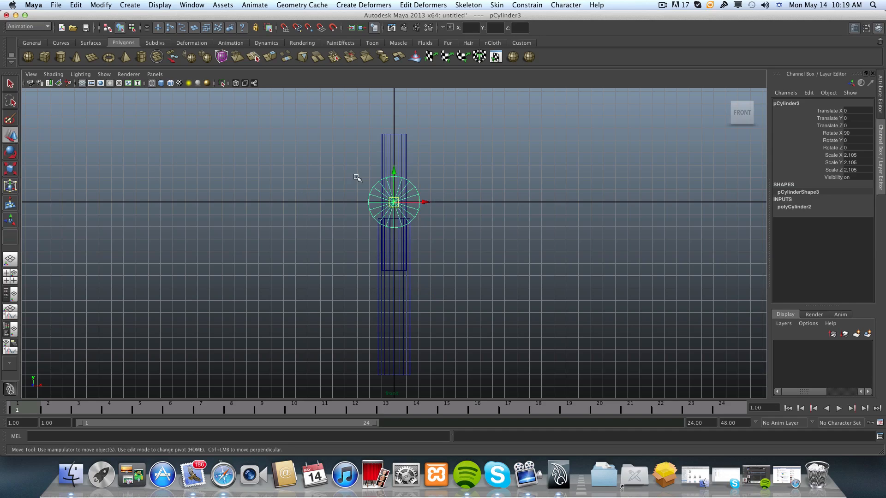
{"action": "left_click_drag", "start_coordinate": [395, 173], "coordinate": [400, 90]}
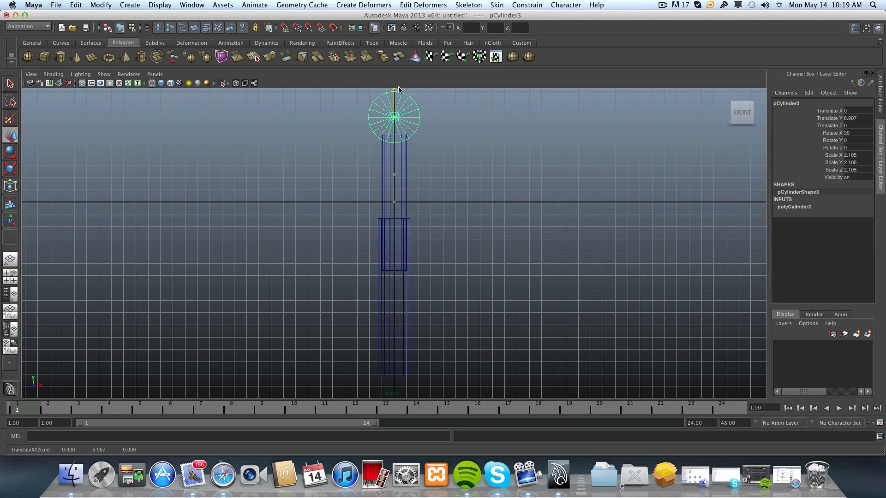
{"action": "middle_click_drag", "start_coordinate": [420, 170], "coordinate": [422, 224], "text": "alt"}
{"action": "right_click_drag", "start_coordinate": [367, 186], "coordinate": [483, 193], "text": "alt"}
{"action": "left_click", "coordinate": [396, 213]}
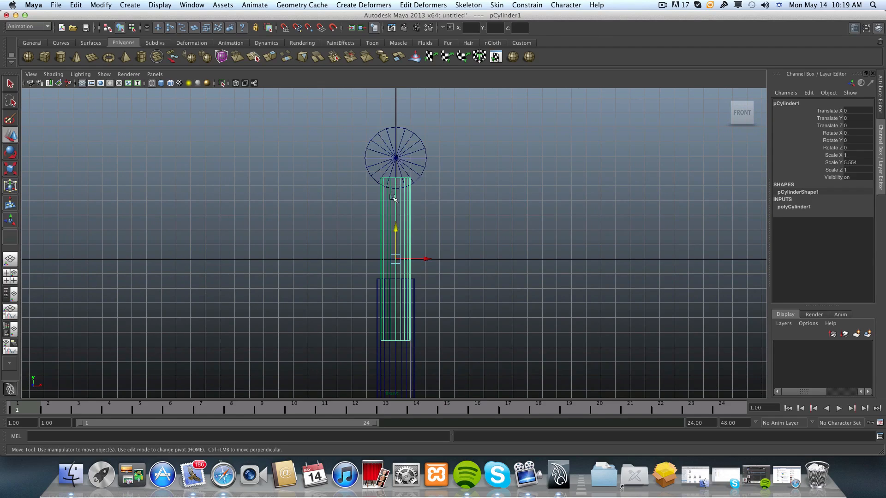
{"action": "left_click", "coordinate": [399, 157]}
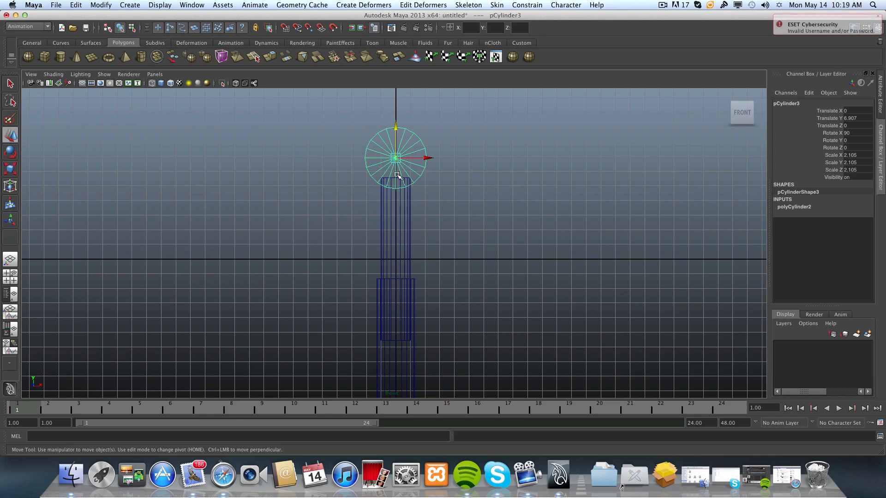
{"action": "middle_click_drag", "start_coordinate": [396, 171], "coordinate": [396, 183]}
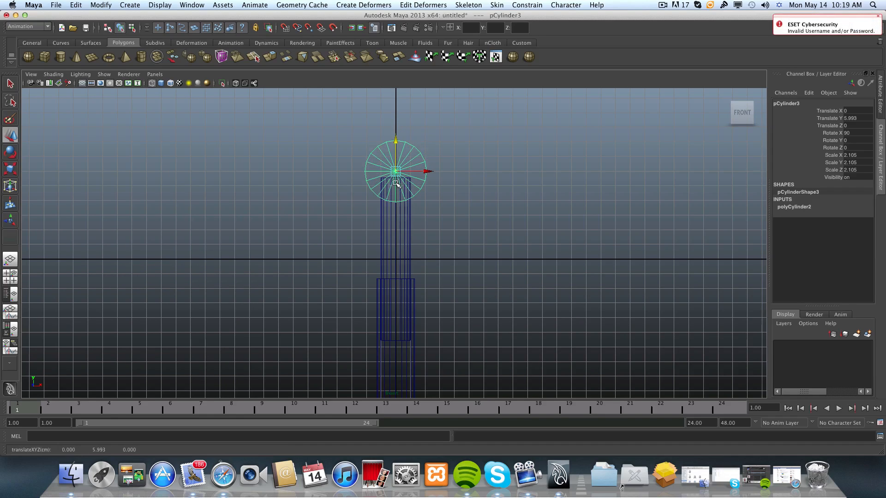
{"action": "left_click_drag", "start_coordinate": [397, 149], "coordinate": [396, 127]}
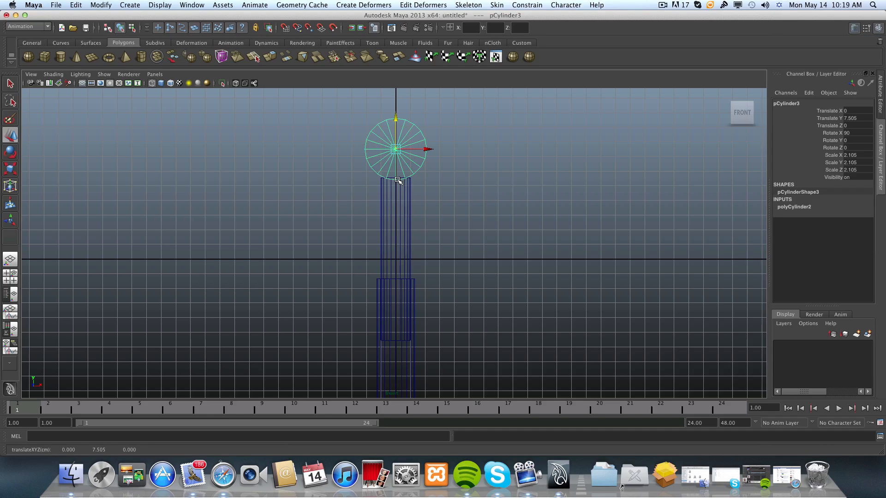
- Snap the horizontal cylinder's centre to the top of the upper shaft, and lift it clear to about 10 in Y
{"action": "key", "text": "v"}
{"action": "middle_click_drag", "start_coordinate": [396, 167], "coordinate": [396, 170]}
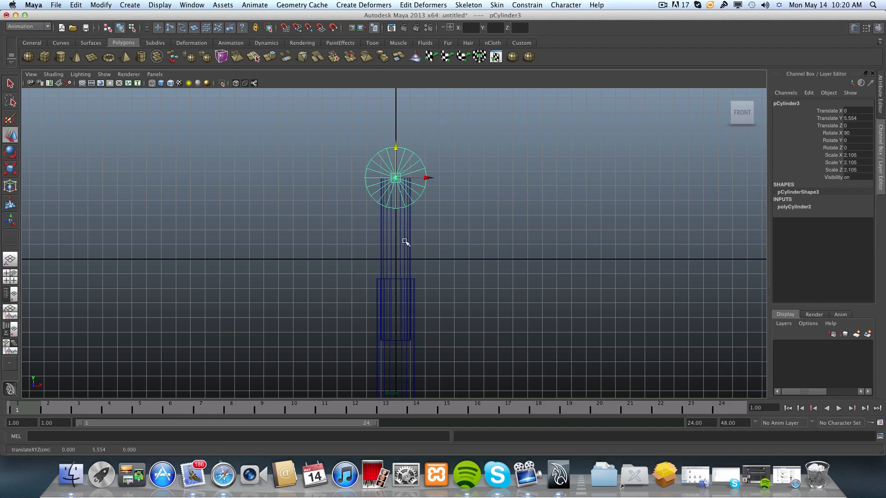
{"action": "left_click_drag", "start_coordinate": [395, 149], "coordinate": [395, 84]}
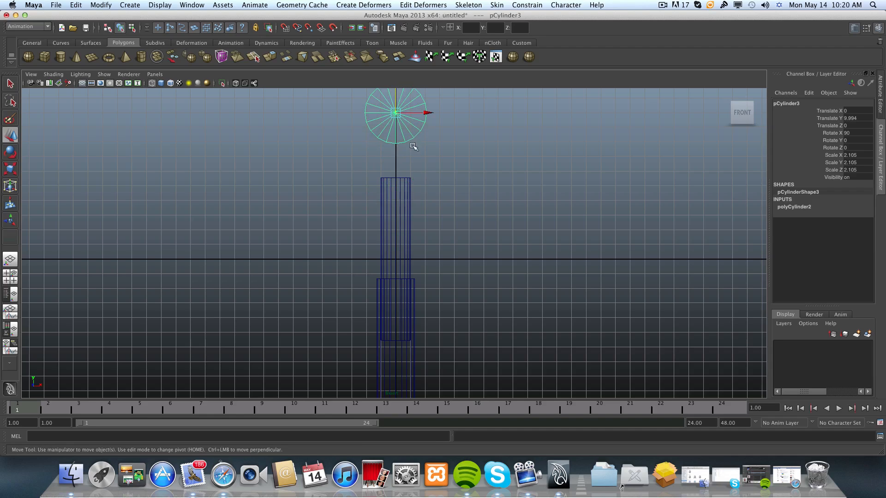
- Switch to a smooth-shaded perspective view, select the upper shaft cylinder and frame its top cap
{"action": "key", "text": "space"}
{"action": "key", "text": "space"}
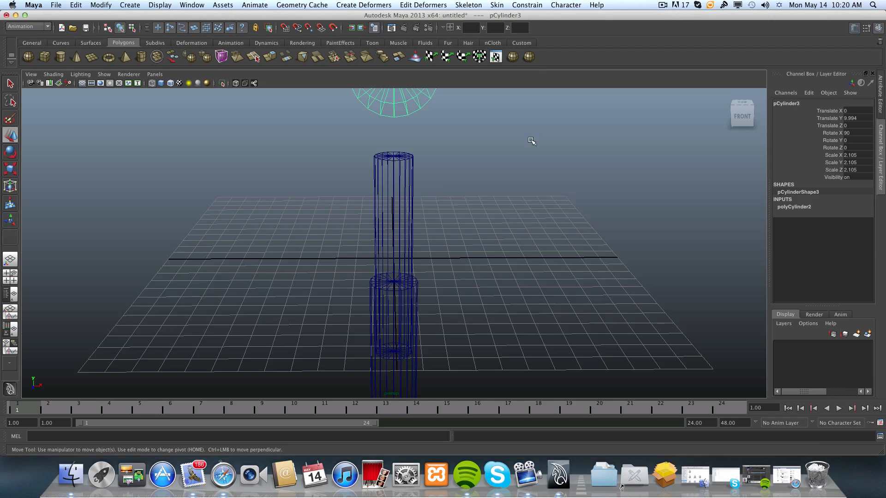
{"action": "key", "text": "5"}
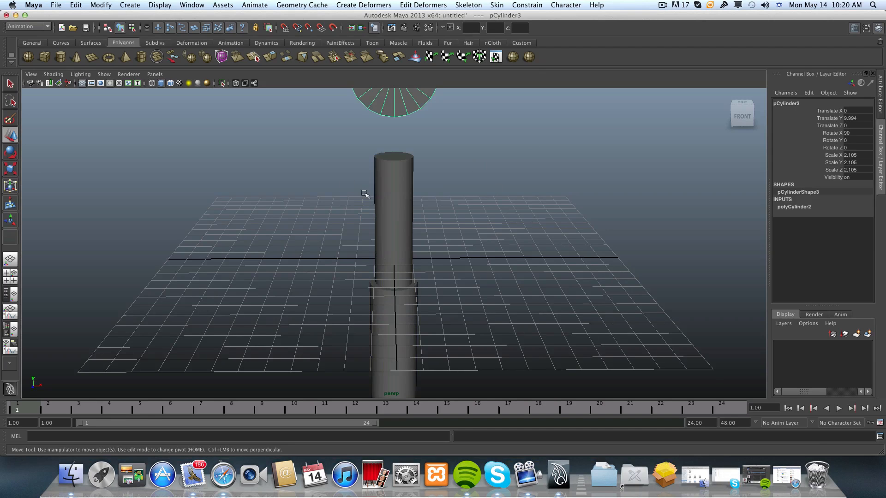
{"action": "left_click", "coordinate": [400, 169]}
{"action": "left_click_drag", "start_coordinate": [362, 168], "coordinate": [314, 171], "text": "alt"}
{"action": "right_click_drag", "start_coordinate": [314, 171], "coordinate": [358, 171], "text": "alt"}
{"action": "middle_click_drag", "start_coordinate": [317, 163], "coordinate": [288, 220], "text": "alt"}
{"action": "right_click_drag", "start_coordinate": [288, 220], "coordinate": [429, 218], "text": "alt"}
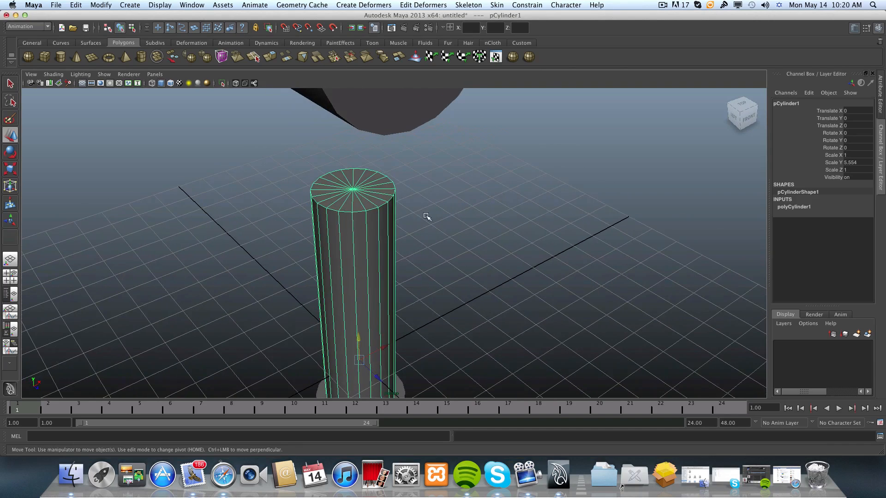
- Show the upper shaft's vertices and select the centre vertex of its top cap to examine the snapping point
{"action": "right_click_drag", "start_coordinate": [342, 201], "coordinate": [302, 200]}
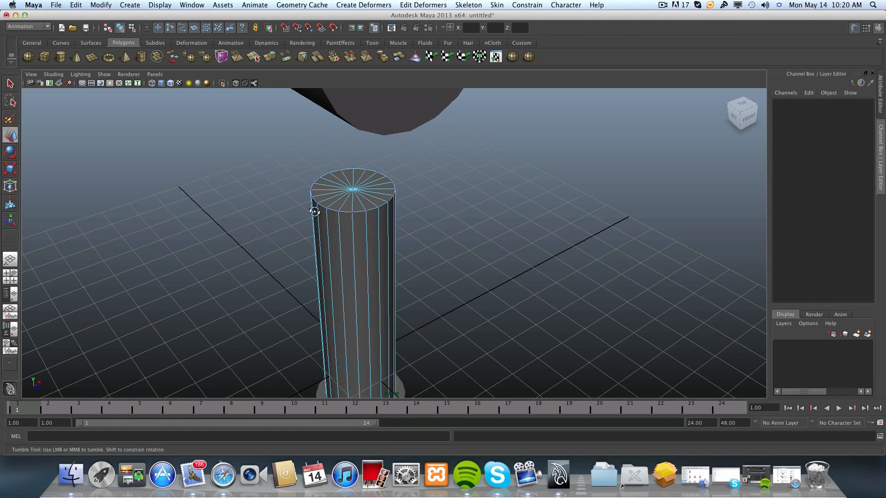
{"action": "left_click_drag", "start_coordinate": [313, 208], "coordinate": [350, 202], "text": "alt"}
{"action": "middle_click_drag", "start_coordinate": [350, 202], "coordinate": [306, 243], "text": "alt"}
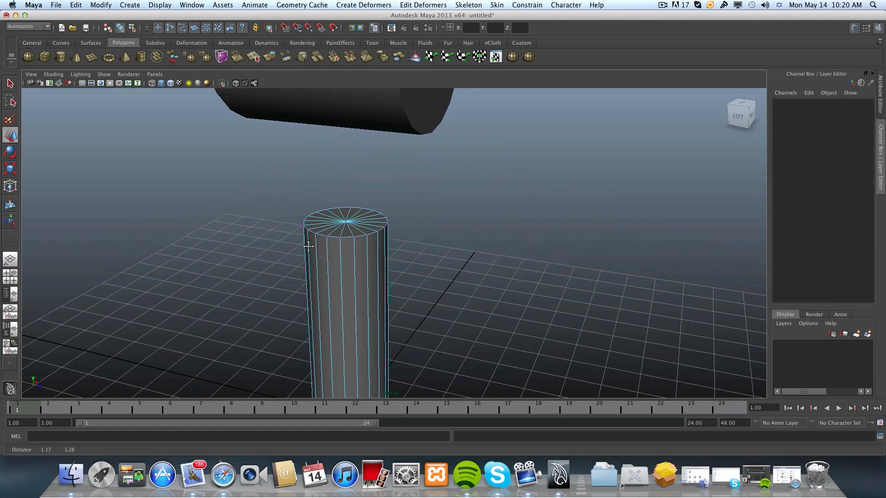
{"action": "left_click", "coordinate": [345, 221]}
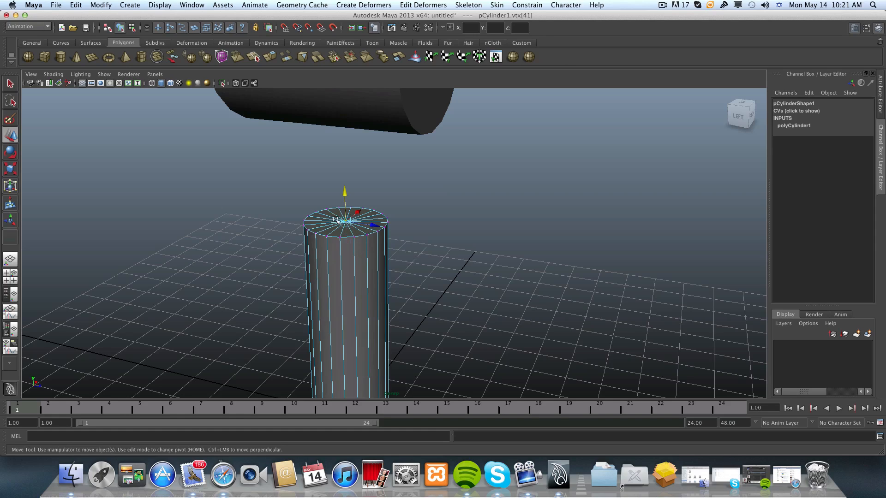
{"action": "scroll", "coordinate": [344, 231], "scroll_direction": "up", "scroll_amount": 3}
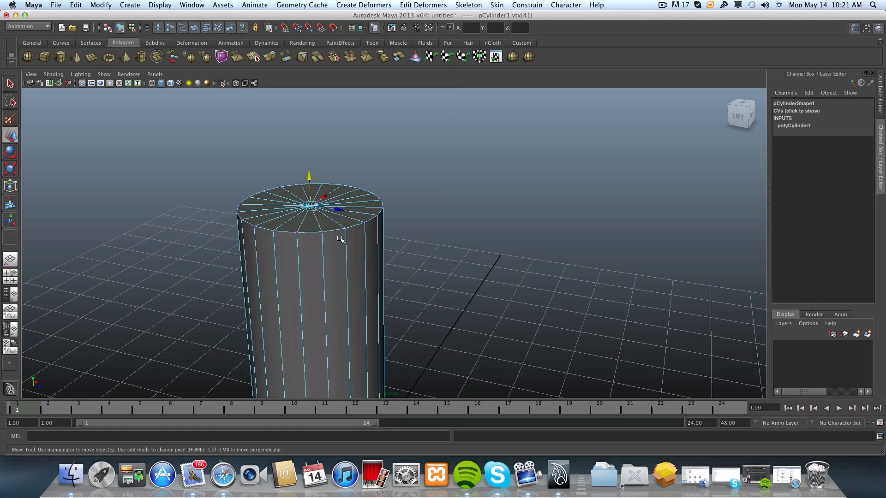
{"action": "scroll", "coordinate": [310, 232], "scroll_direction": "down", "scroll_amount": 3}
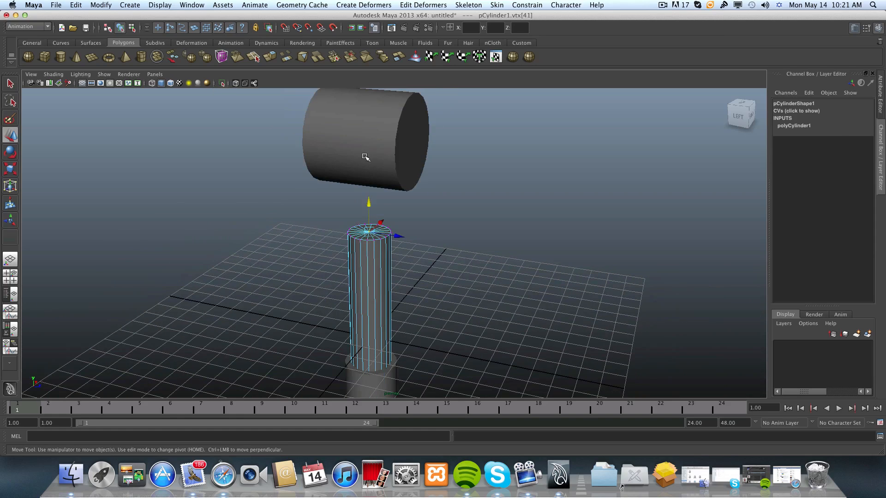
- Set Subdivisions Caps to 5 in the upper shaft cylinder's polyCylinder attributes
{"action": "left_click", "coordinate": [368, 145]}
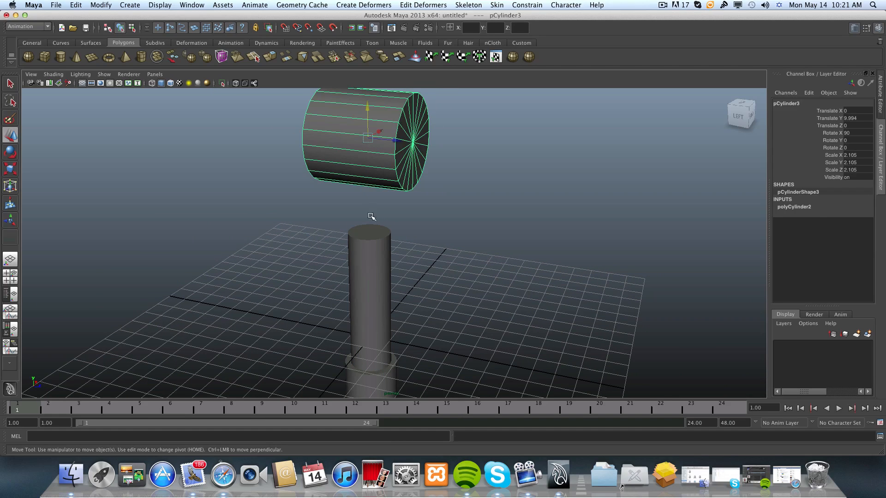
{"action": "left_click", "coordinate": [370, 231]}
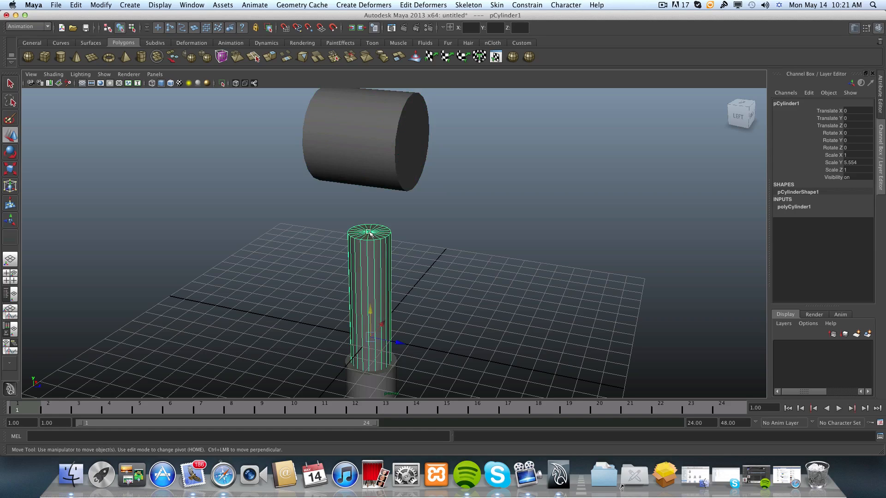
{"action": "scroll", "coordinate": [365, 235], "scroll_direction": "up", "scroll_amount": 3}
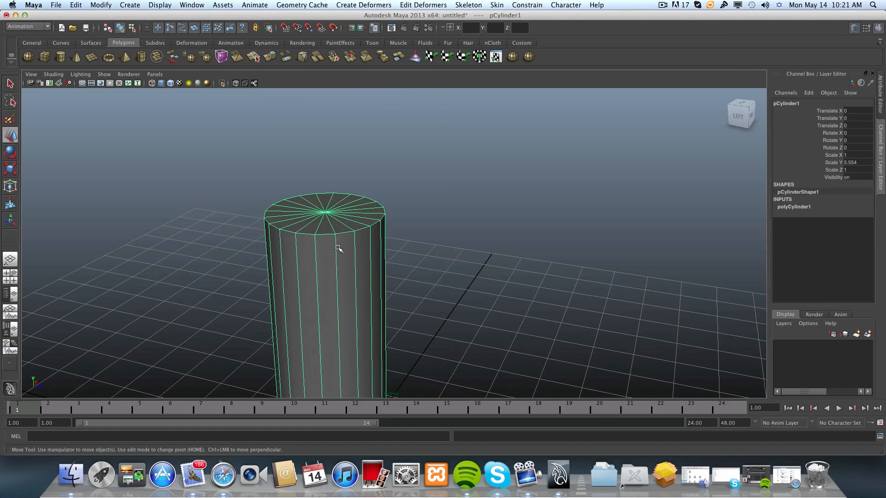
{"action": "scroll", "coordinate": [338, 249], "scroll_direction": "down", "scroll_amount": 3}
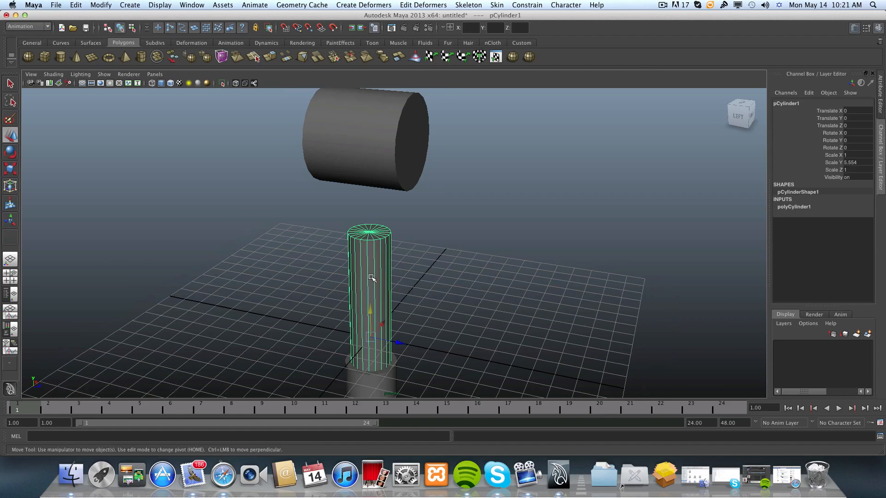
{"action": "scroll", "coordinate": [371, 255], "scroll_direction": "up", "scroll_amount": 2}
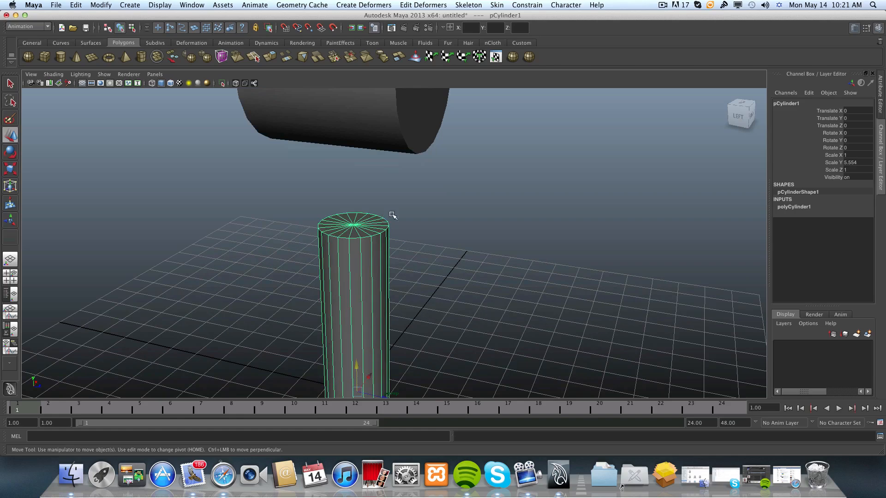
{"action": "left_click", "coordinate": [855, 28]}
{"action": "left_click", "coordinate": [855, 29]}
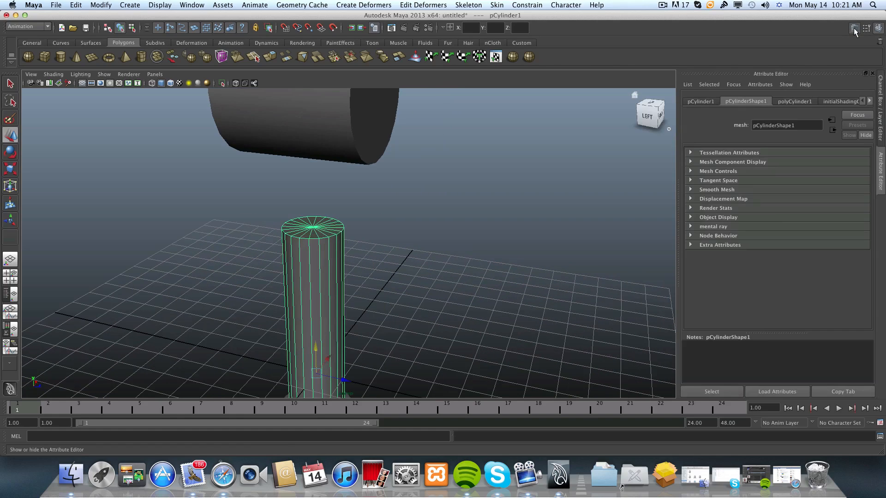
{"action": "left_click", "coordinate": [784, 101]}
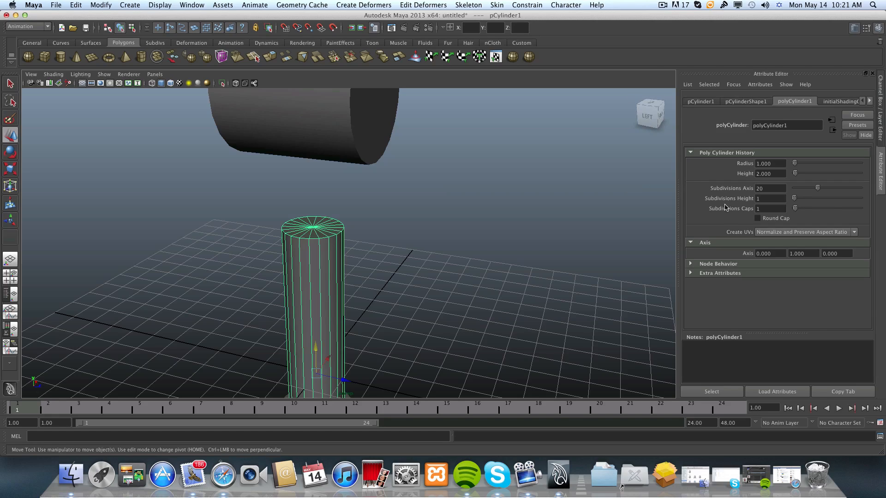
{"action": "left_click", "coordinate": [762, 209]}
{"action": "left_click_drag", "start_coordinate": [796, 211], "coordinate": [802, 210]}
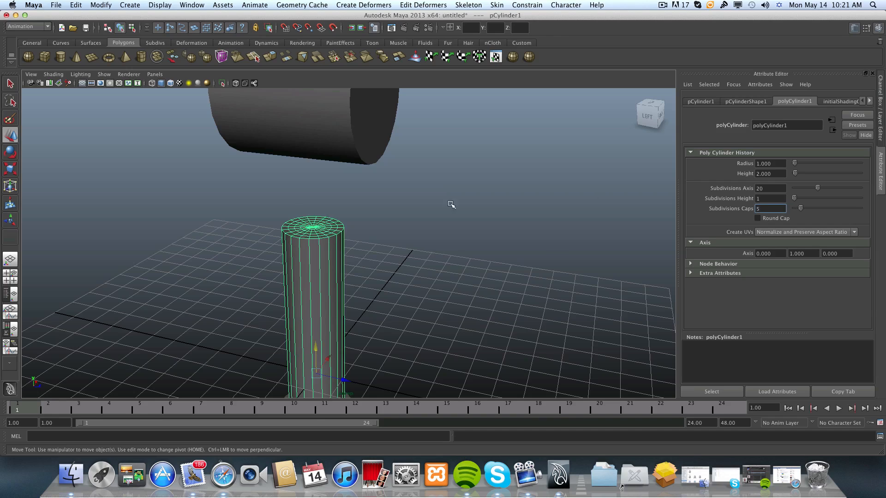
- Show the upper shaft's vertices and examine the subdivided top cap around its centre point
{"action": "scroll", "coordinate": [275, 252], "scroll_direction": "up", "scroll_amount": 3}
{"action": "left_click_drag", "start_coordinate": [300, 227], "coordinate": [340, 242], "text": "alt"}
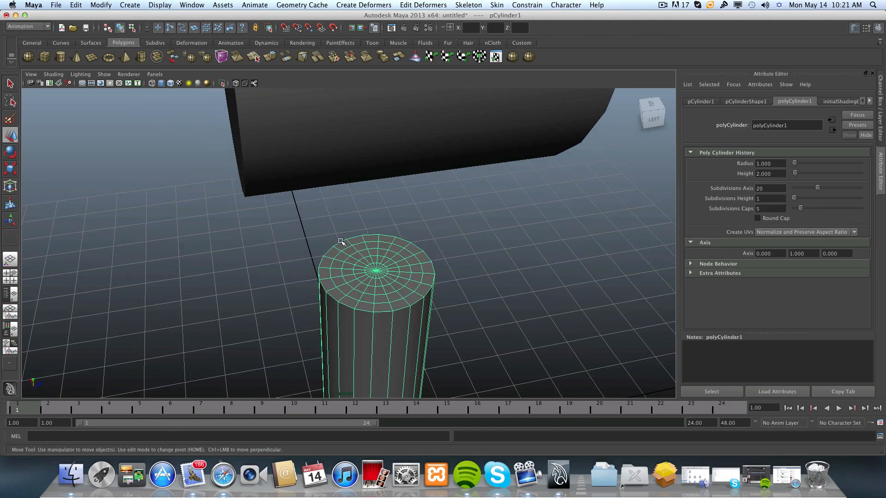
{"action": "right_click_drag", "start_coordinate": [403, 293], "coordinate": [338, 255]}
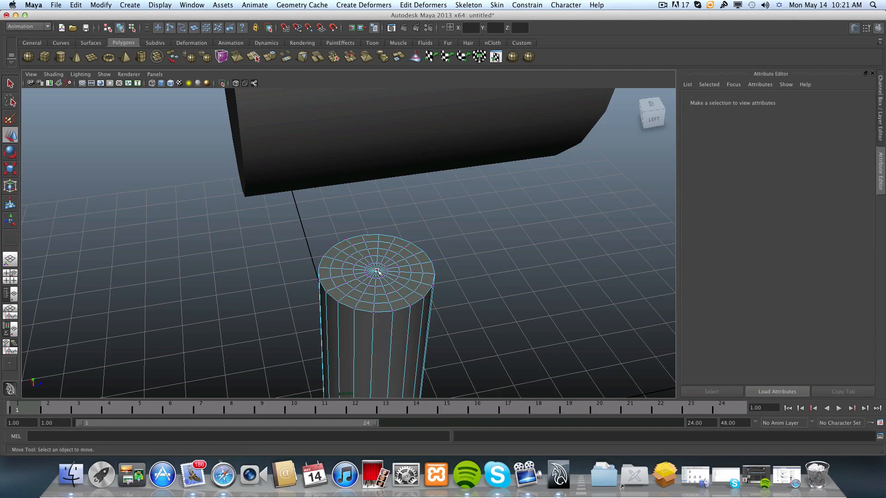
{"action": "scroll", "coordinate": [399, 235], "scroll_direction": "down", "scroll_amount": 3}
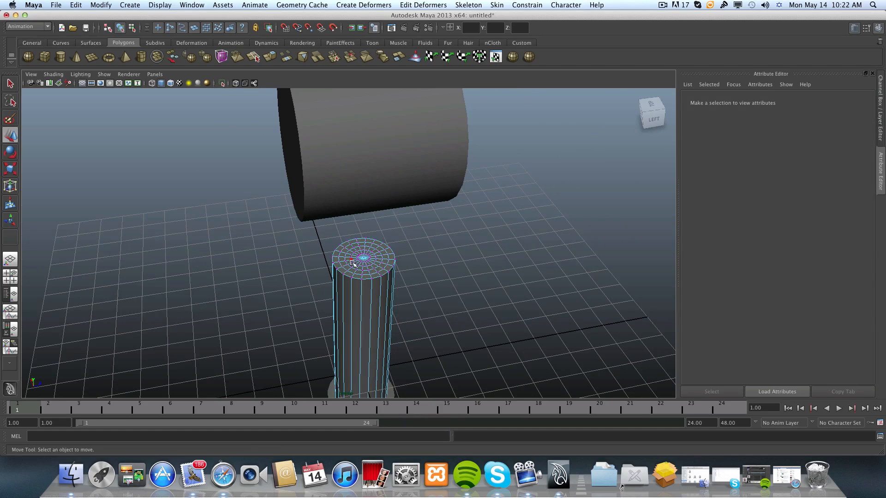
{"action": "left_click_drag", "start_coordinate": [386, 245], "coordinate": [362, 210], "text": "alt"}
{"action": "middle_click_drag", "start_coordinate": [362, 210], "coordinate": [367, 212], "text": "alt"}
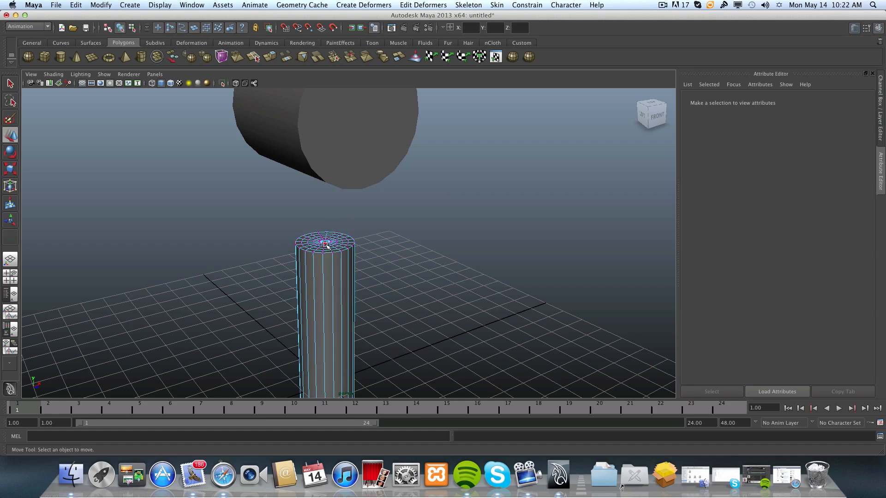
- Undo the vertex display, the cap subdivision change and the selection of the upper shaft
{"action": "key", "text": "super+z"}
{"action": "key", "text": "super+z"}
{"action": "key", "text": "super+z"}
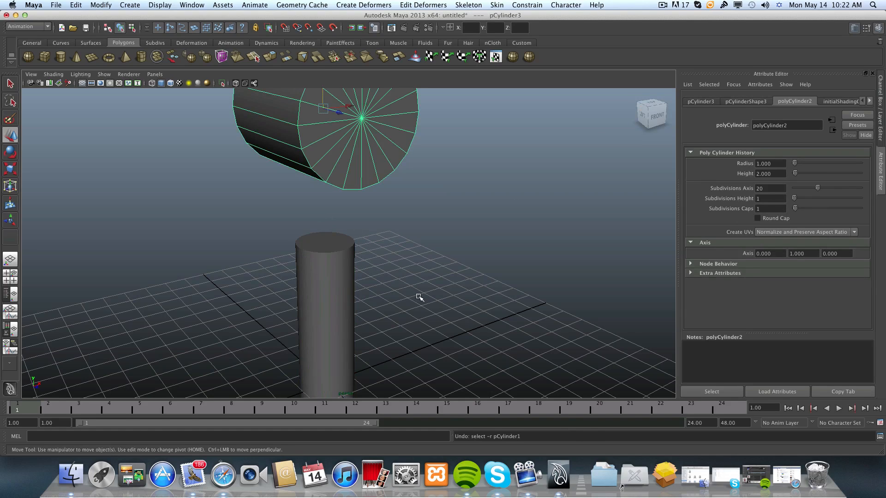
- Snap the horizontal cylinder's centre to the centre vertex of the upper shaft's top cap
{"action": "left_click_drag", "start_coordinate": [366, 258], "coordinate": [355, 196], "text": "alt"}
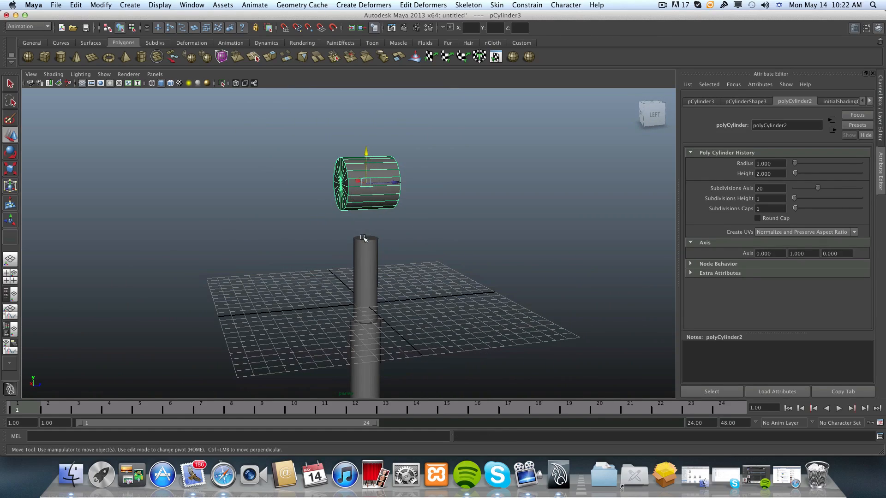
{"action": "right_click_drag", "start_coordinate": [295, 250], "coordinate": [407, 238], "text": "alt"}
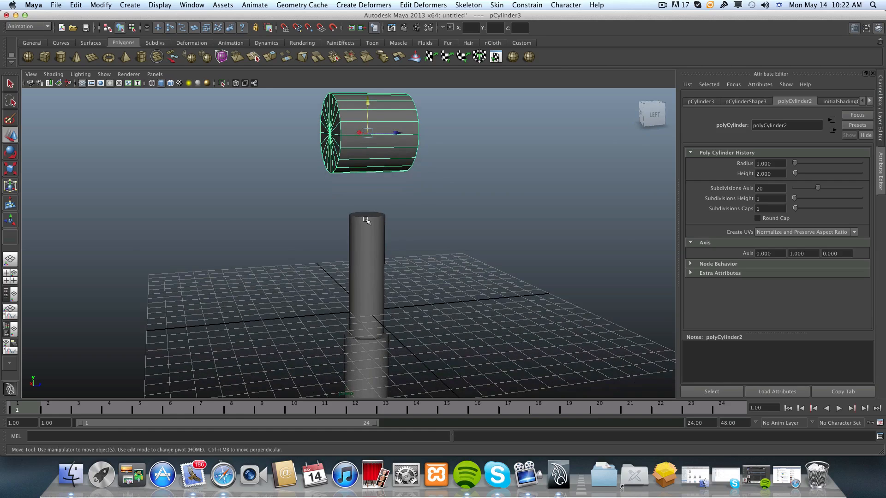
{"action": "key", "text": "v"}
{"action": "middle_click", "coordinate": [369, 216]}
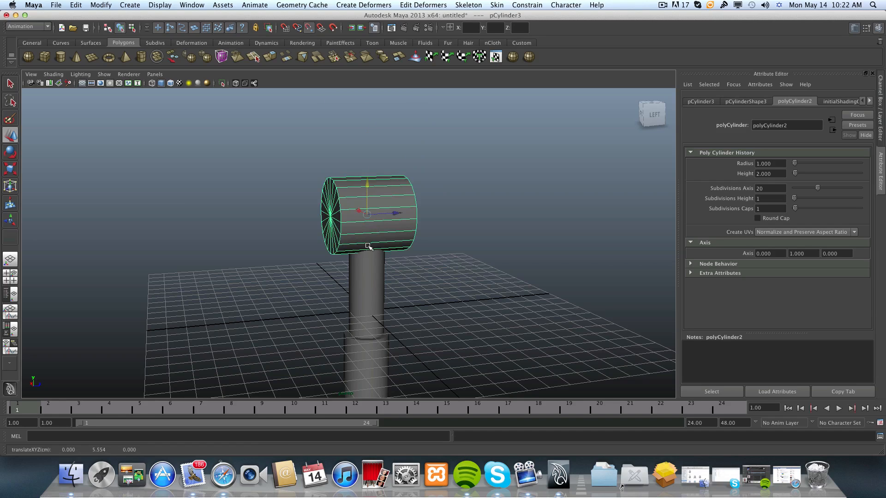
{"action": "mouse_move", "coordinate": [344, 236]}
{"action": "left_mouse_down", "text": "alt"}
{"action": "mouse_move", "coordinate": [423, 231]}
{"action": "mouse_move", "coordinate": [433, 217]}
{"action": "mouse_move", "coordinate": [338, 226]}
{"action": "left_mouse_up", "text": "alt"}
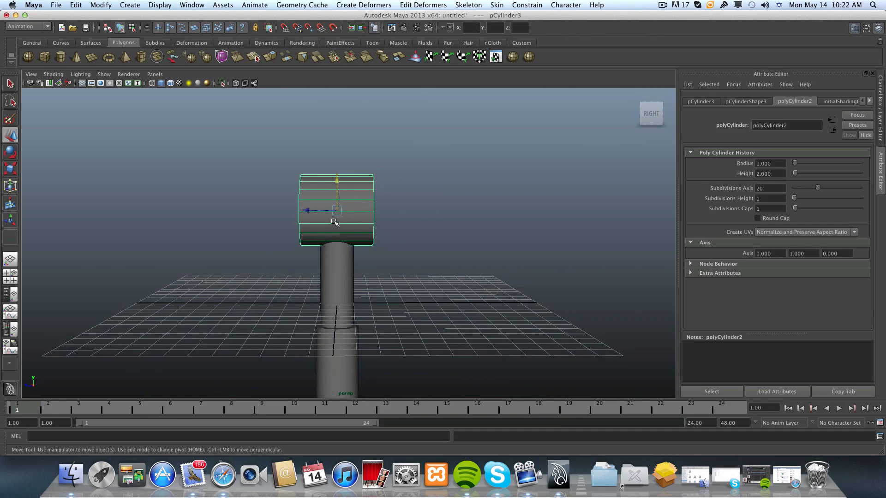
- Scale the horizontal cylinder slightly shorter along its length so it sits closer to the shaft's width
{"action": "left_click_drag", "start_coordinate": [282, 240], "coordinate": [477, 254], "text": "alt"}
{"action": "left_click_drag", "start_coordinate": [382, 245], "coordinate": [297, 234], "text": "alt"}
{"action": "left_click", "coordinate": [10, 168]}
{"action": "left_click_drag", "start_coordinate": [286, 191], "coordinate": [295, 192]}
- Examine how the upper shaft overlaps the horizontal cylinder in X-Ray shading, and return to solid shading
{"action": "left_click", "coordinate": [53, 74]}
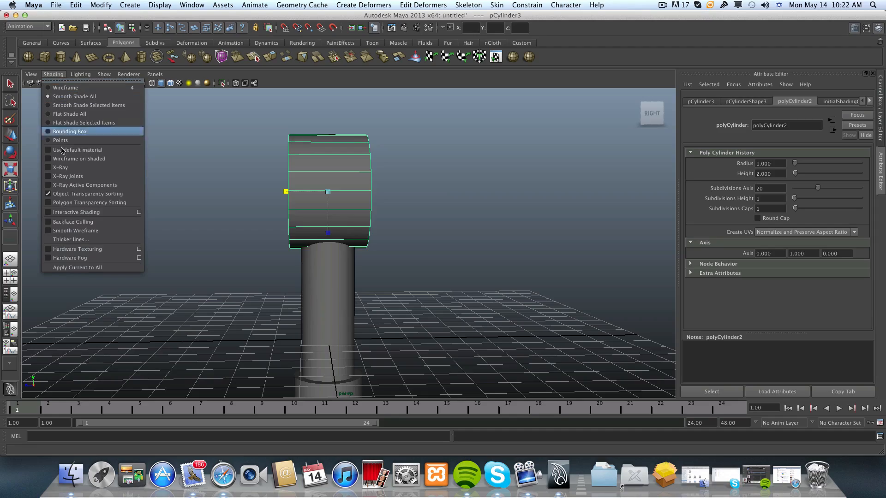
{"action": "left_click", "coordinate": [60, 167]}
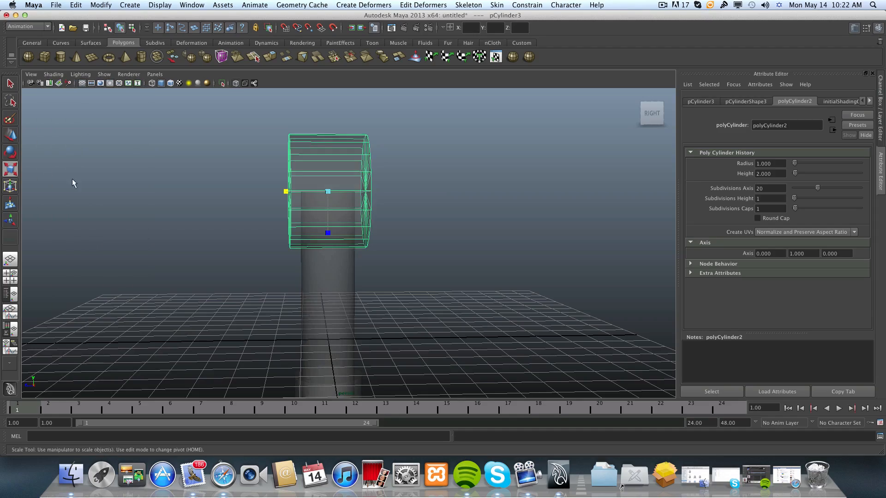
{"action": "left_click_drag", "start_coordinate": [290, 273], "coordinate": [411, 284], "text": "alt"}
{"action": "key", "text": "r"}
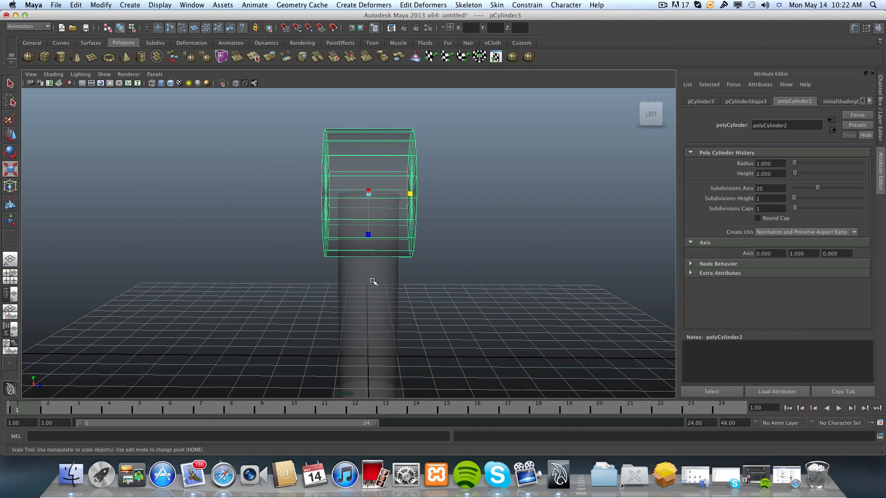
{"action": "left_click", "coordinate": [373, 282]}
{"action": "left_click", "coordinate": [377, 183], "text": "shift"}
{"action": "left_click_drag", "start_coordinate": [388, 220], "coordinate": [462, 286], "text": "alt"}
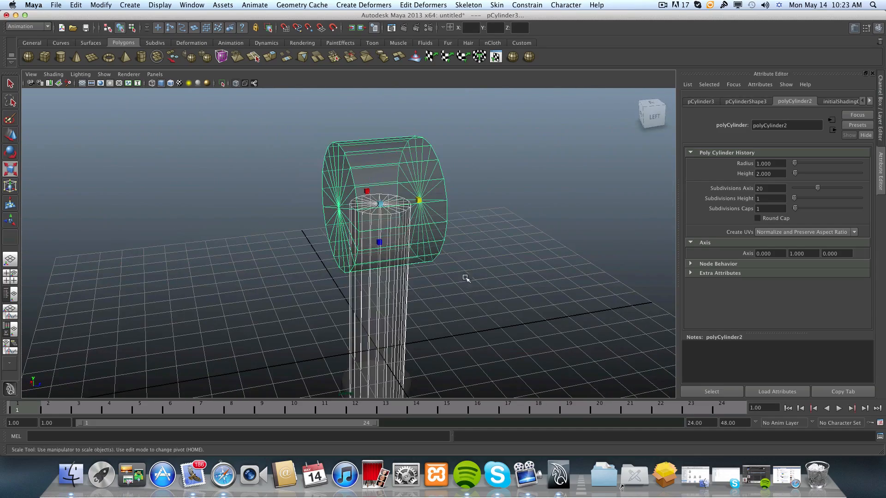
{"action": "left_click", "coordinate": [54, 75]}
{"action": "left_click", "coordinate": [66, 172]}
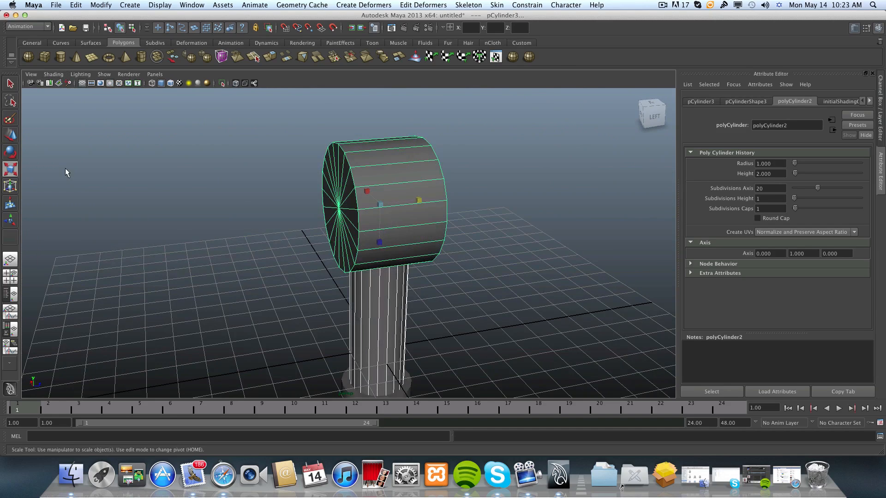
- Duplicate the horizontal cylinder and snap the copy's centre to the bottom end of the lower shaft
{"action": "scroll", "coordinate": [388, 245], "scroll_direction": "down", "scroll_amount": 5}
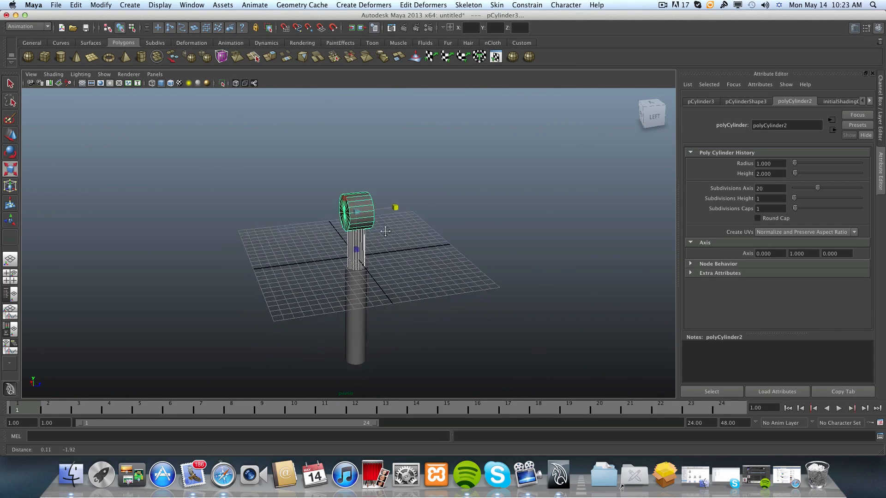
{"action": "left_click_drag", "start_coordinate": [386, 237], "coordinate": [363, 162], "text": "alt"}
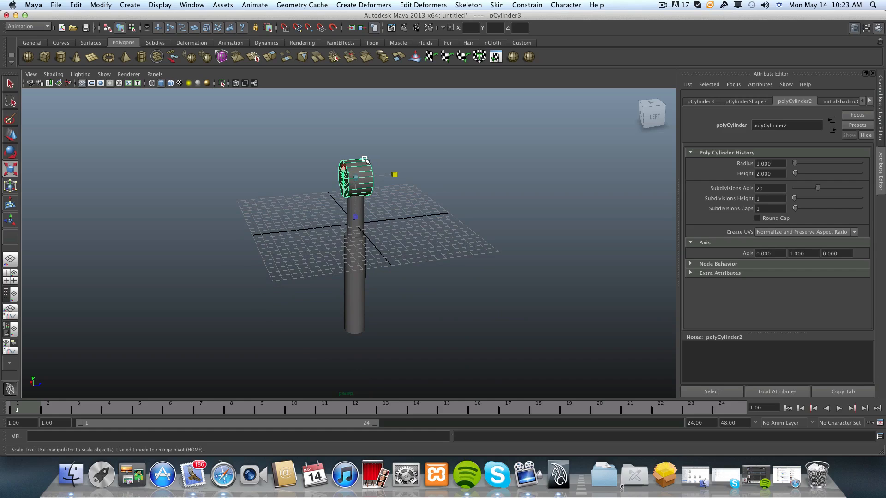
{"action": "key", "text": "ctrl+d"}
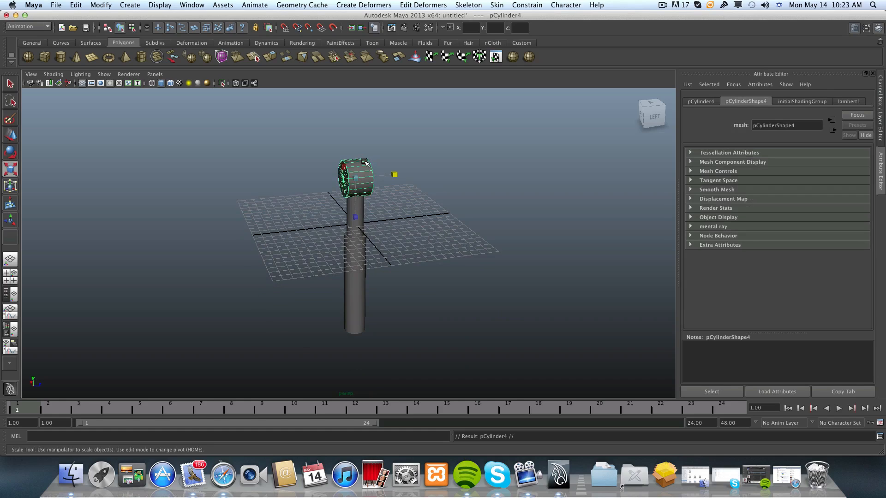
{"action": "left_click", "coordinate": [10, 135]}
{"action": "left_click_drag", "start_coordinate": [354, 149], "coordinate": [277, 294]}
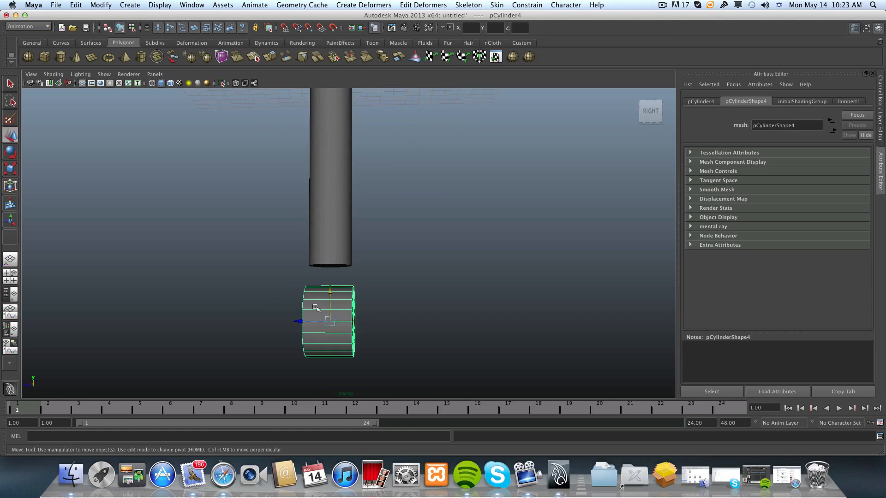
{"action": "key", "text": "v"}
{"action": "middle_click", "coordinate": [332, 266]}
{"action": "left_click_drag", "start_coordinate": [302, 308], "coordinate": [374, 305], "text": "alt"}
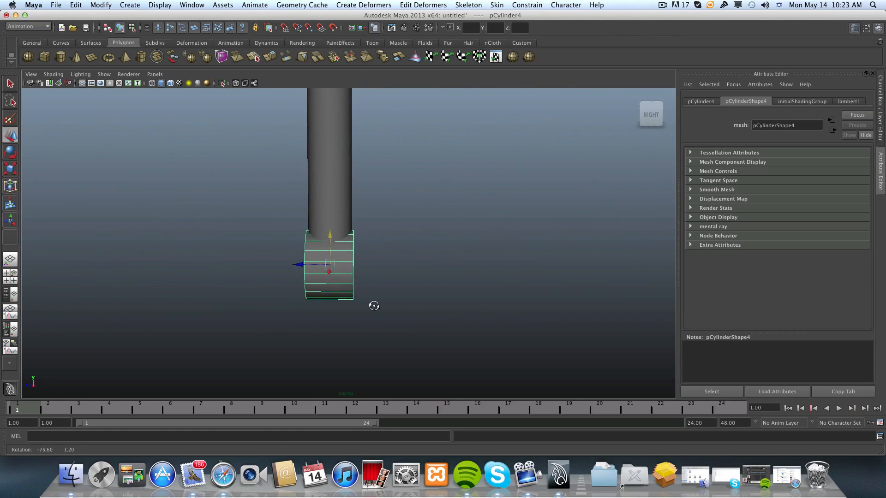
- Inspect the bottom cylinder's fit on the lower shaft in X-Ray shading, and restore solid shading
{"action": "left_click", "coordinate": [54, 75]}
{"action": "left_click", "coordinate": [72, 169]}
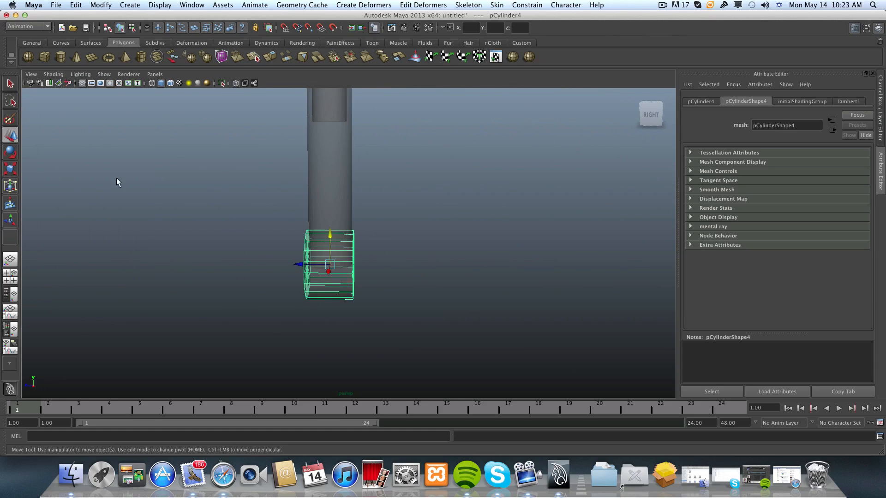
{"action": "left_click_drag", "start_coordinate": [345, 258], "coordinate": [503, 245], "text": "alt"}
{"action": "left_click_drag", "start_coordinate": [277, 267], "coordinate": [79, 208], "text": "alt"}
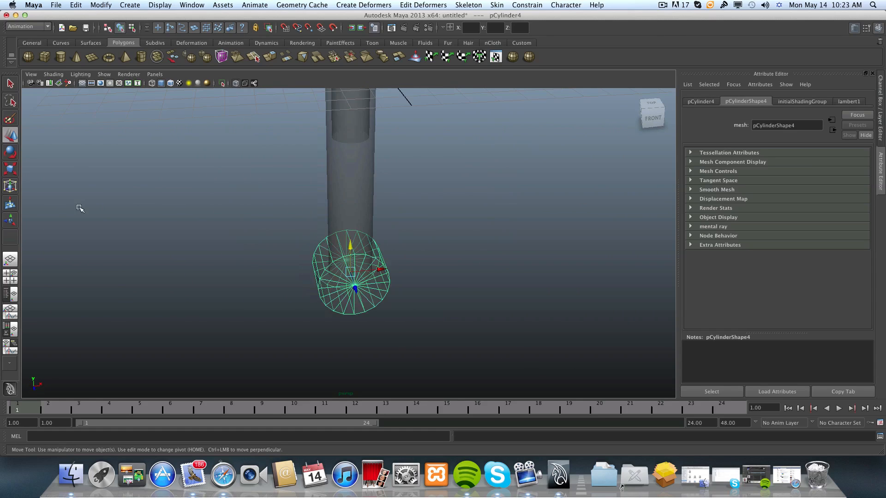
{"action": "left_click", "coordinate": [53, 75]}
{"action": "left_click", "coordinate": [72, 169]}
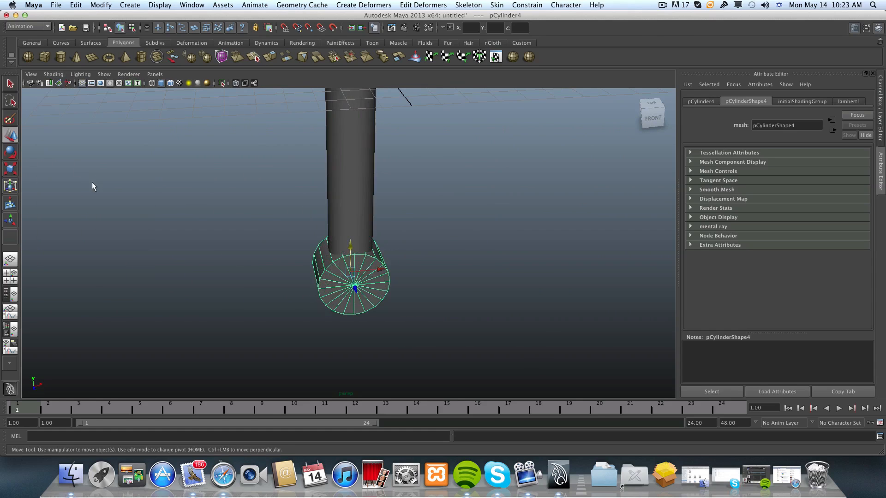
- Create a polygon cylinder at the origin and scale it into a flat disc of about 2.095 × 0.294 × 2.095
{"action": "scroll", "coordinate": [91, 185], "scroll_direction": "down", "scroll_amount": 5}
{"action": "left_click_drag", "start_coordinate": [116, 196], "coordinate": [77, 232], "text": "alt"}
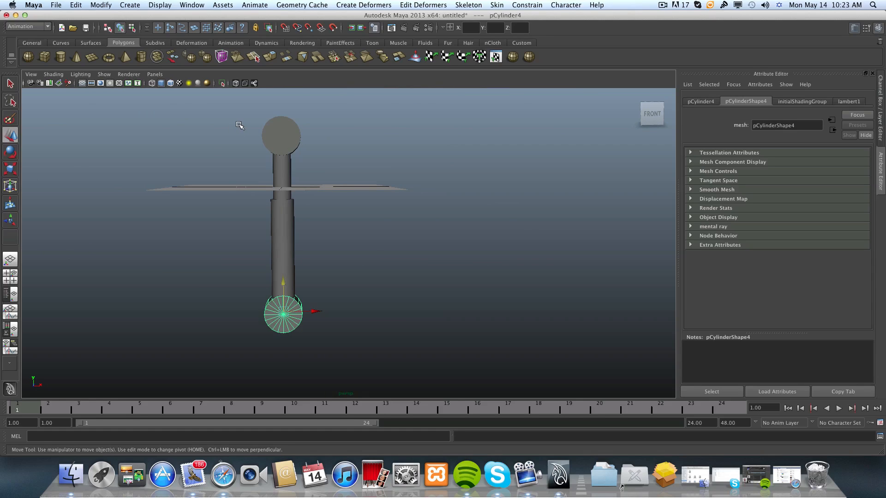
{"action": "left_click", "coordinate": [61, 57]}
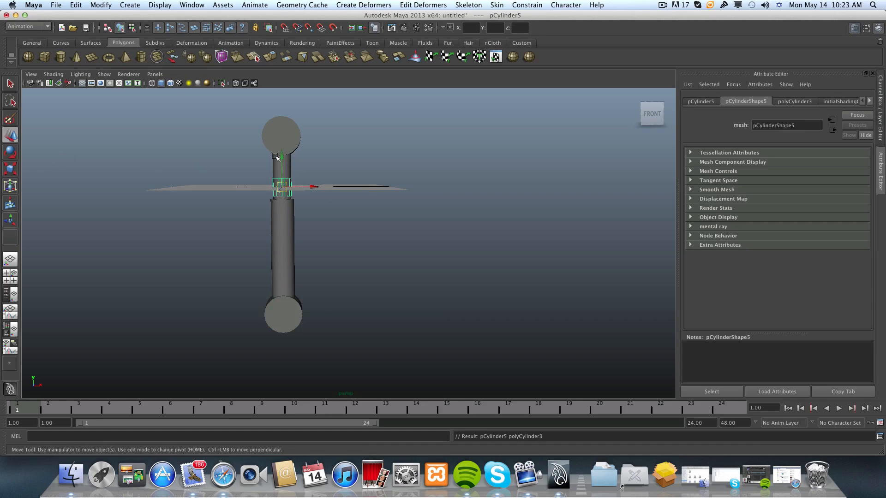
{"action": "key", "text": "r"}
{"action": "mouse_move", "coordinate": [285, 188]}
{"action": "left_mouse_down"}
{"action": "mouse_move", "coordinate": [312, 190]}
{"action": "mouse_move", "coordinate": [301, 191]}
{"action": "left_mouse_up"}
{"action": "left_click_drag", "start_coordinate": [281, 145], "coordinate": [286, 181]}
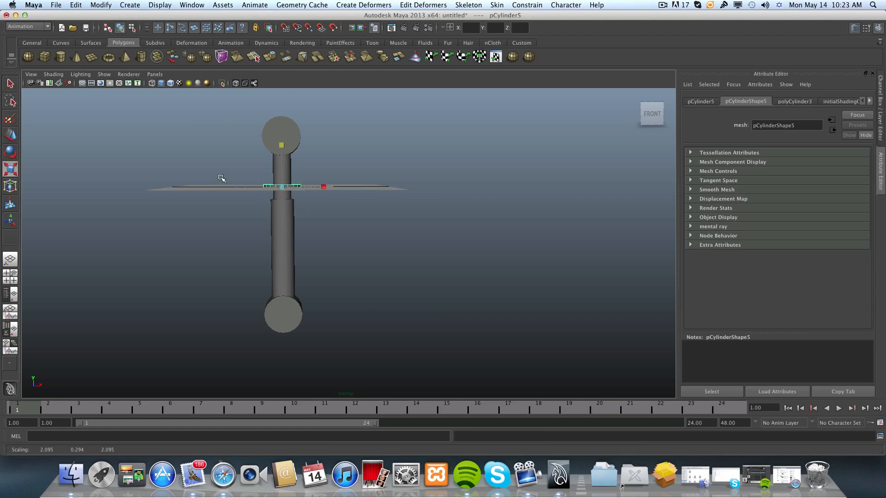
- Move the disc down in Y until it rings the lower shaft just below its top edge
{"action": "right_click_drag", "start_coordinate": [224, 180], "coordinate": [380, 196], "text": "alt"}
{"action": "left_click_drag", "start_coordinate": [380, 197], "coordinate": [342, 222], "text": "alt"}
{"action": "middle_click_drag", "start_coordinate": [342, 221], "coordinate": [444, 192], "text": "alt"}
{"action": "left_click_drag", "start_coordinate": [444, 192], "coordinate": [379, 155], "text": "alt"}
{"action": "key", "text": "w"}
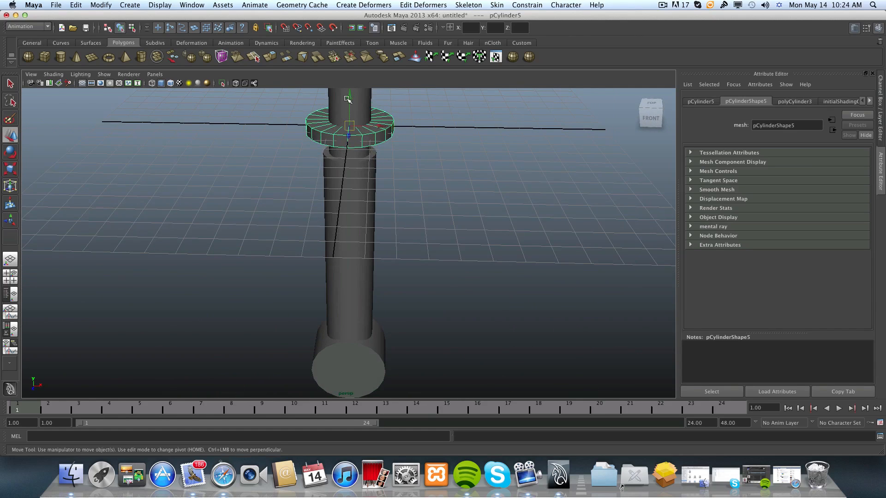
{"action": "left_click_drag", "start_coordinate": [348, 95], "coordinate": [351, 145]}
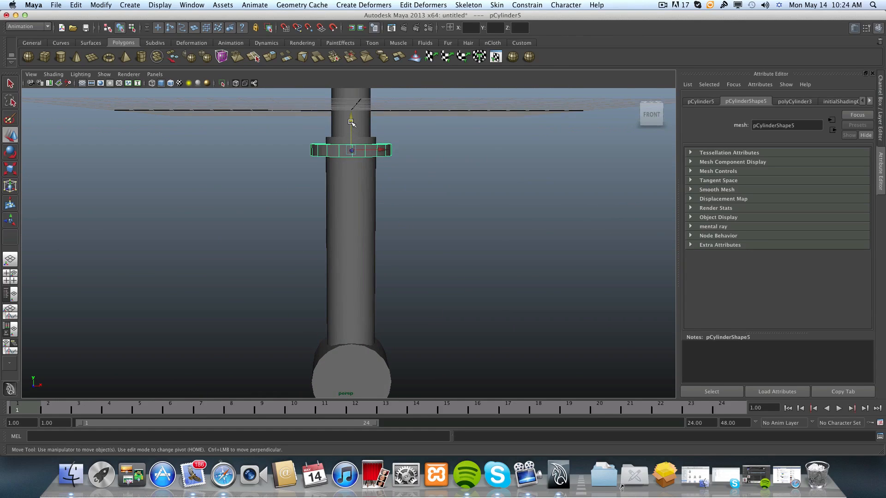
- Nudge the disc up slightly, keeping a narrow rim of the lower shaft above it
{"action": "right_click_drag", "start_coordinate": [280, 144], "coordinate": [508, 185], "text": "alt"}
{"action": "middle_click_drag", "start_coordinate": [417, 163], "coordinate": [397, 233], "text": "alt"}
{"action": "middle_click_drag", "start_coordinate": [388, 168], "coordinate": [393, 227], "text": "alt"}
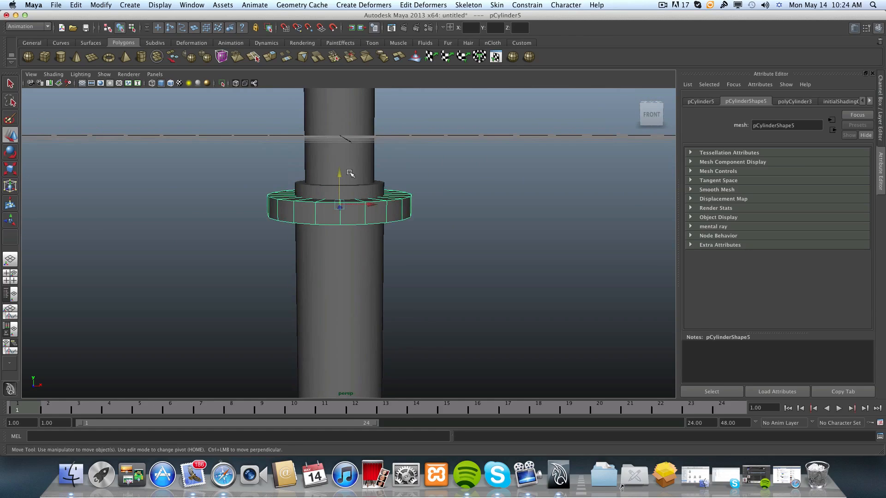
{"action": "left_click", "coordinate": [362, 190]}
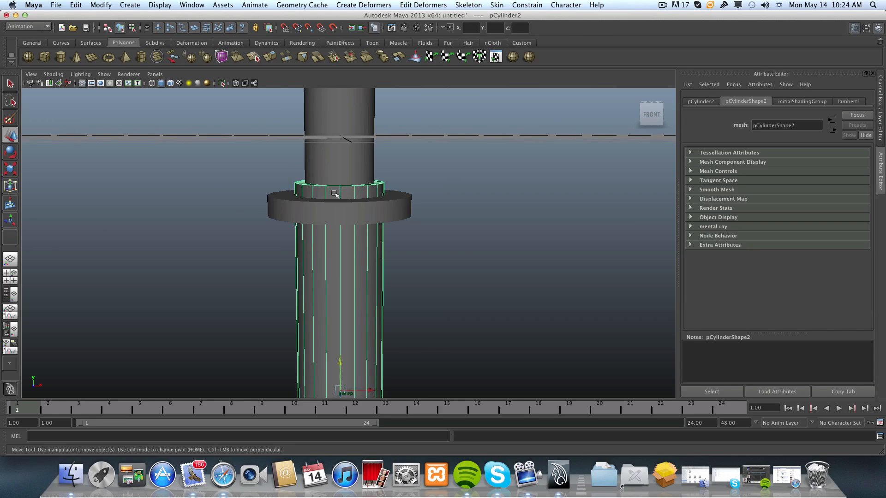
{"action": "left_click", "coordinate": [347, 206]}
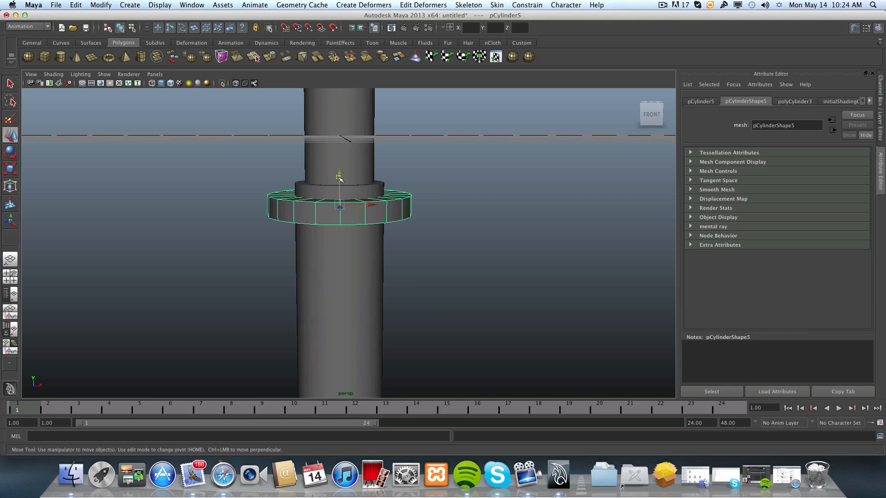
{"action": "left_click_drag", "start_coordinate": [338, 177], "coordinate": [340, 173]}
- Scale the disc down and flatten it to a thinner ring of about 1.801 × 0.162 × 1.801
{"action": "scroll", "coordinate": [353, 197], "scroll_direction": "down", "scroll_amount": 5}
{"action": "left_click_drag", "start_coordinate": [369, 205], "coordinate": [280, 210], "text": "alt"}
{"action": "left_click", "coordinate": [11, 168]}
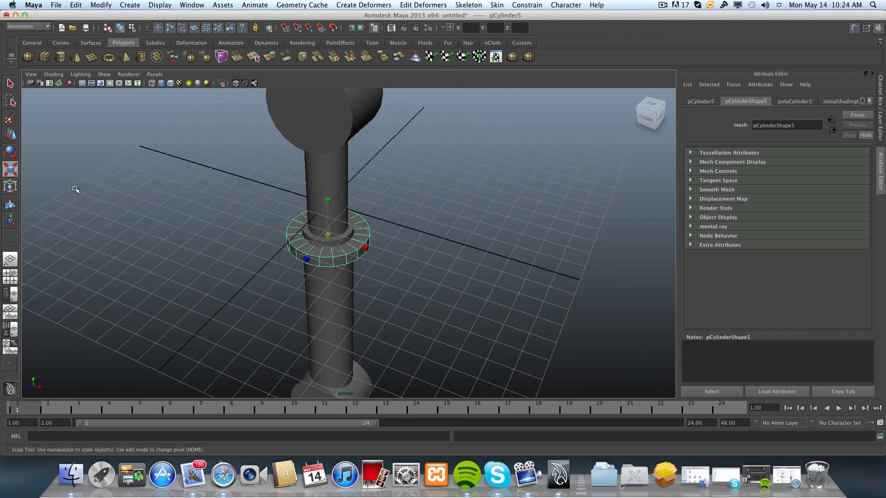
{"action": "left_click_drag", "start_coordinate": [327, 238], "coordinate": [319, 236]}
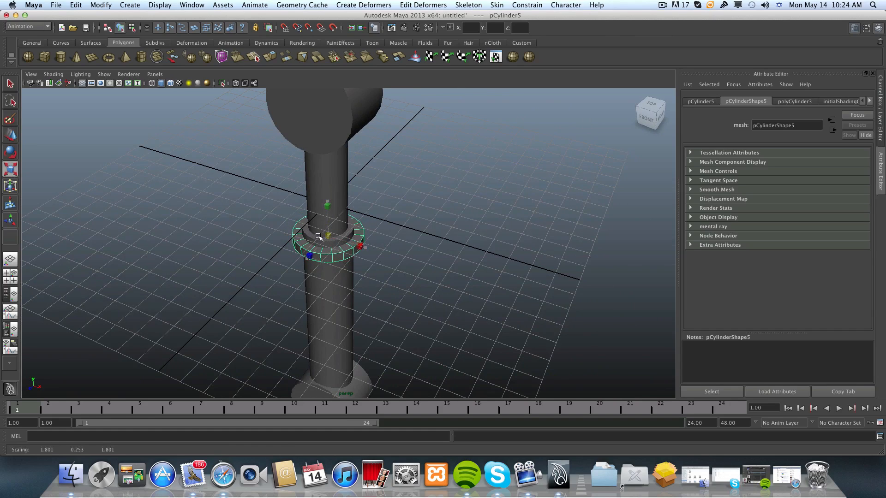
{"action": "left_click_drag", "start_coordinate": [327, 203], "coordinate": [328, 214]}
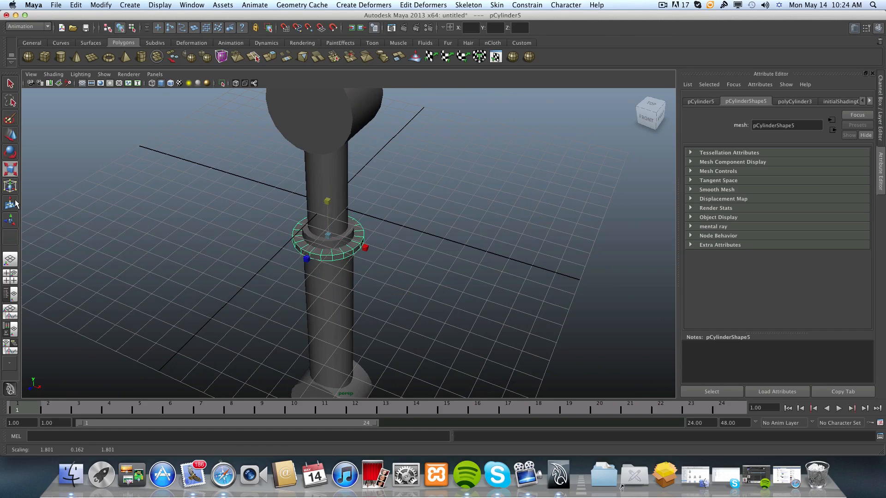
{"action": "left_click_drag", "start_coordinate": [265, 291], "coordinate": [304, 269], "text": "alt"}
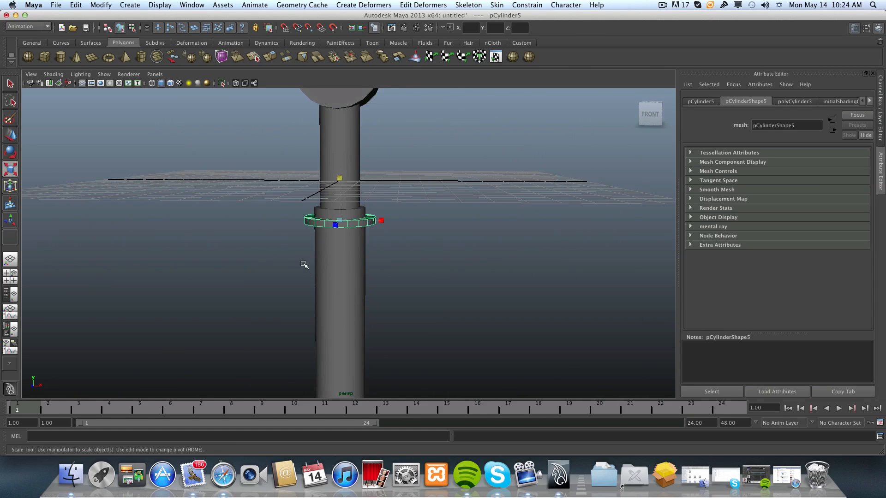
{"action": "scroll", "coordinate": [328, 244], "scroll_direction": "down", "scroll_amount": 3}
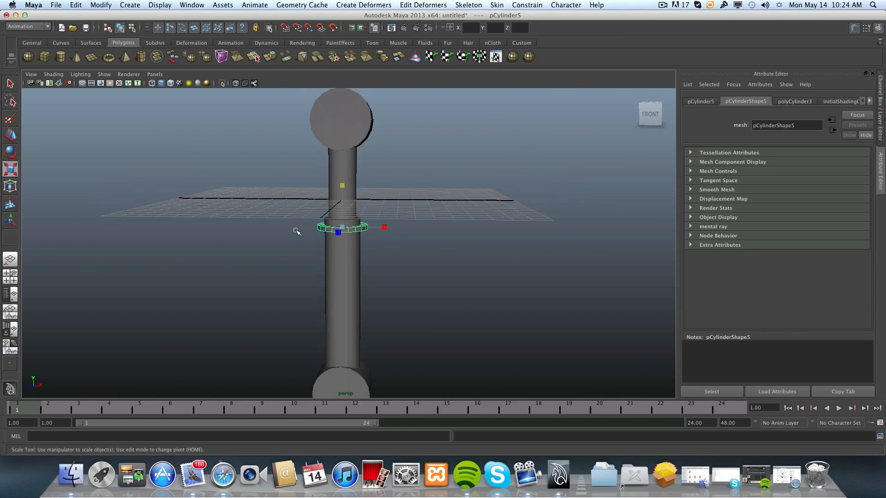
- Duplicate the ring and move the copy up in Y to about 3.206, just beneath the upper mounting cylinder
{"action": "left_click_drag", "start_coordinate": [332, 236], "coordinate": [334, 225], "text": "alt"}
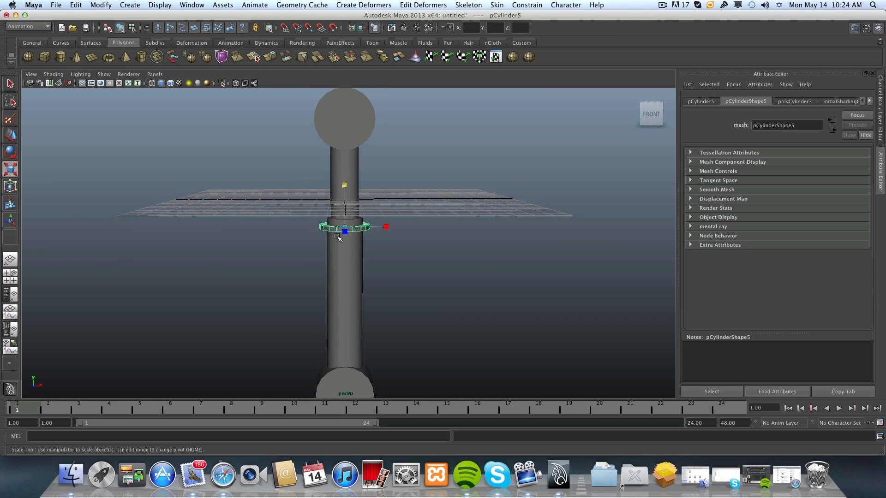
{"action": "key", "text": "ctrl+d"}
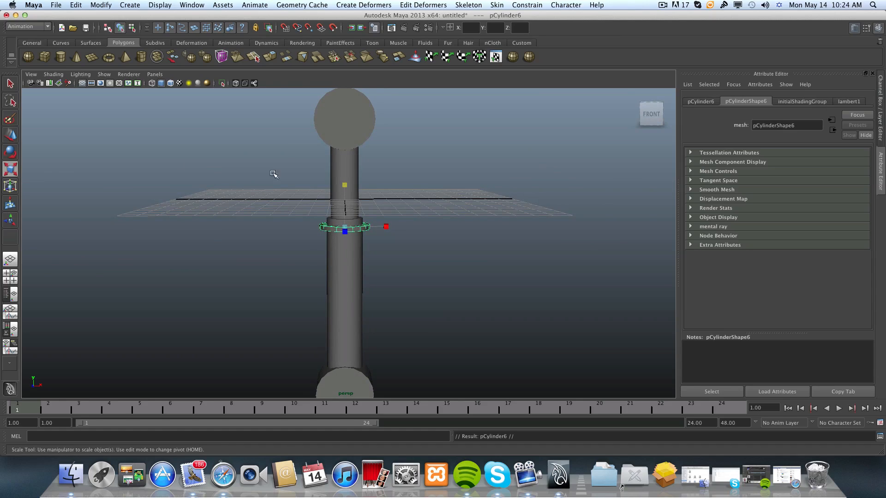
{"action": "key", "text": "w"}
{"action": "left_click_drag", "start_coordinate": [346, 197], "coordinate": [287, 161]}
{"action": "left_click_drag", "start_coordinate": [345, 124], "coordinate": [346, 125]}
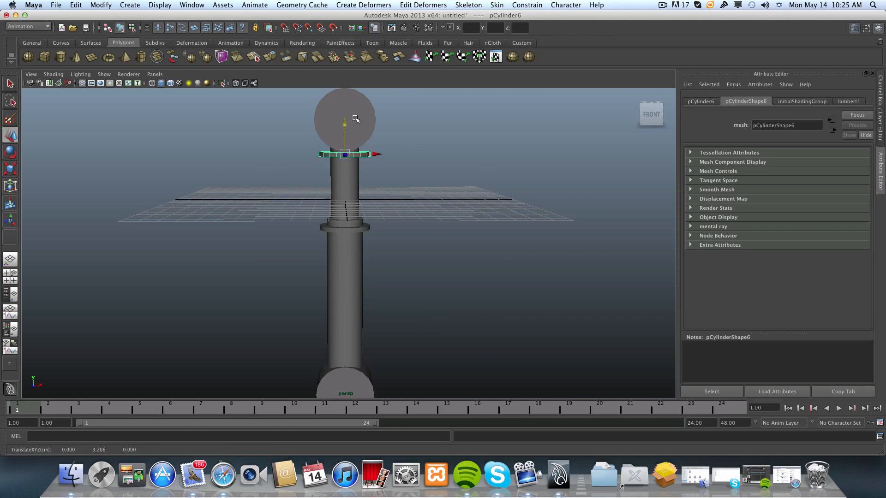
- Raise the upper mounting cylinder, upper shaft and upper ring together in Y until the ring is at about 5.685
{"action": "left_click", "coordinate": [356, 119]}
{"action": "left_click", "coordinate": [336, 175]}
{"action": "left_click_drag", "start_coordinate": [385, 159], "coordinate": [393, 203]}
{"action": "left_click_drag", "start_coordinate": [356, 164], "coordinate": [357, 127]}
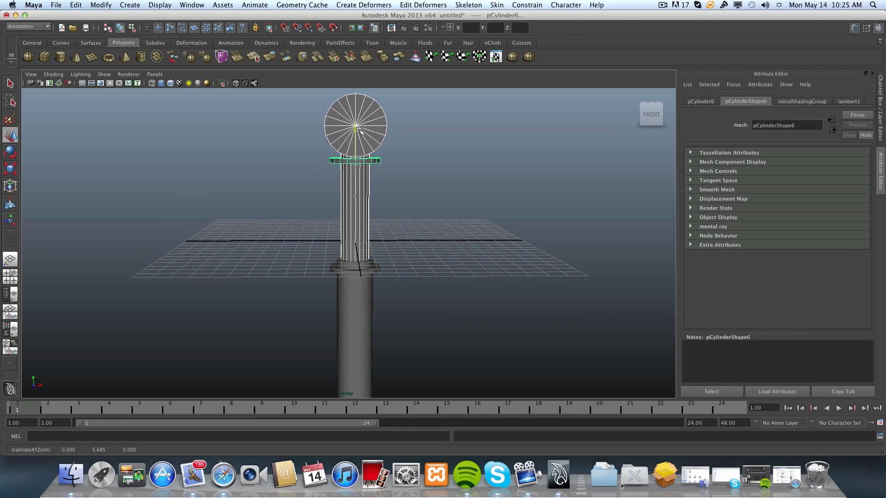
{"action": "left_click_drag", "start_coordinate": [395, 248], "coordinate": [406, 185], "text": "alt"}
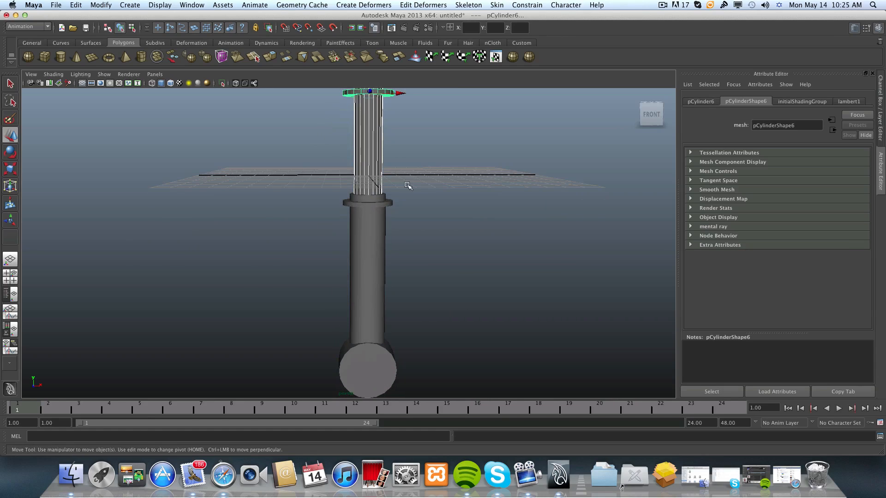
- Switch the upper shaft to vertex editing and turn on X-Ray shading in the viewport
{"action": "left_click", "coordinate": [364, 186]}
{"action": "right_click_drag", "start_coordinate": [364, 187], "coordinate": [345, 189]}
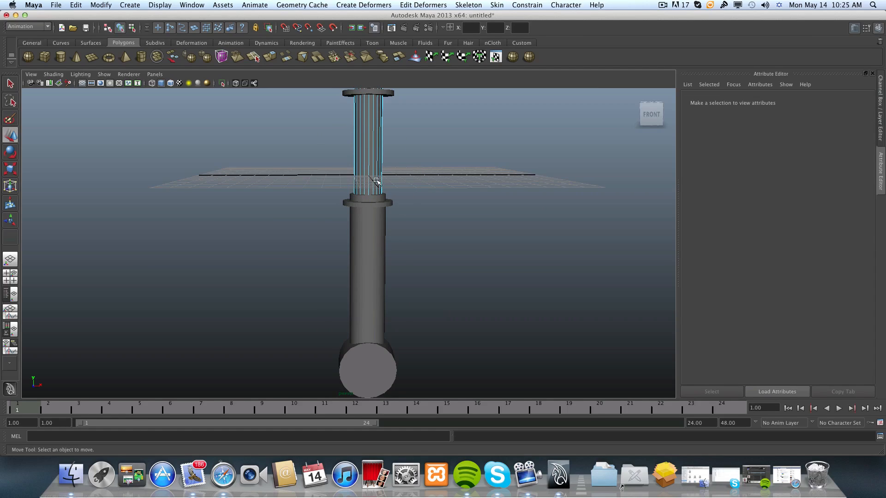
{"action": "left_click_drag", "start_coordinate": [387, 210], "coordinate": [374, 194], "text": "alt"}
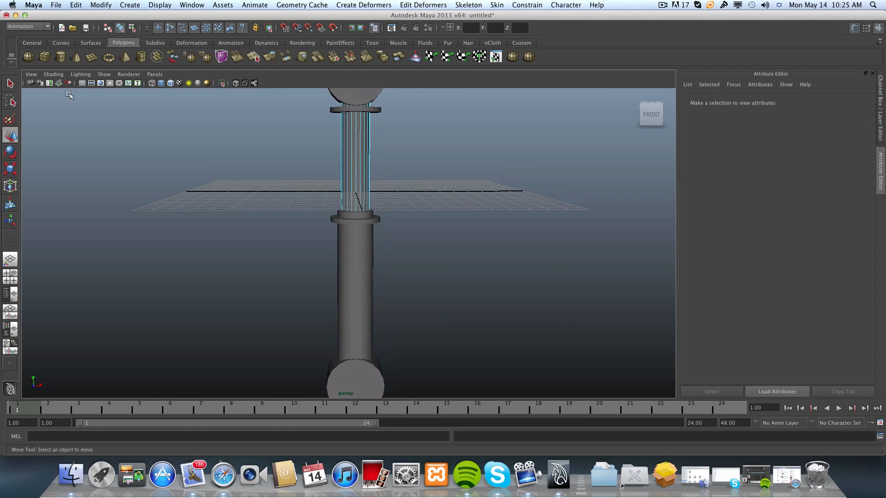
{"action": "left_click", "coordinate": [54, 74]}
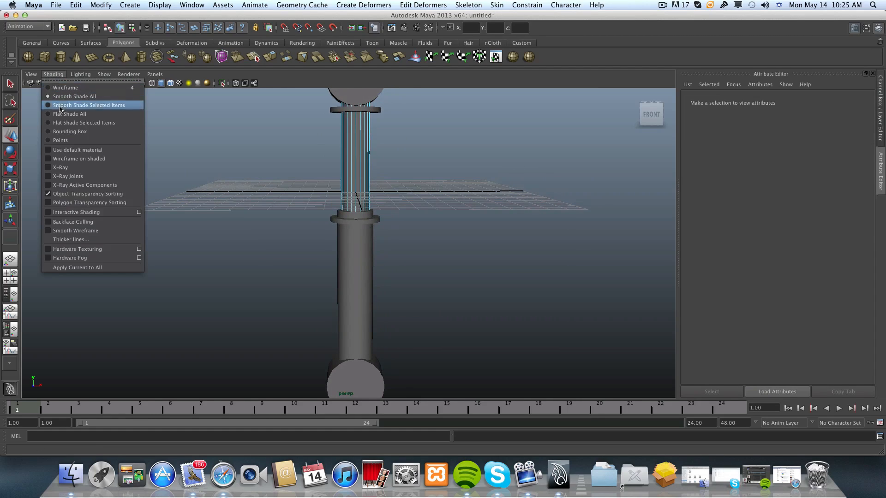
{"action": "left_click", "coordinate": [56, 167]}
- Move the upper shaft's bottom vertices down deep inside the lower shaft, return to object mode and turn X-Ray off
{"action": "left_click_drag", "start_coordinate": [289, 238], "coordinate": [362, 226], "text": "alt"}
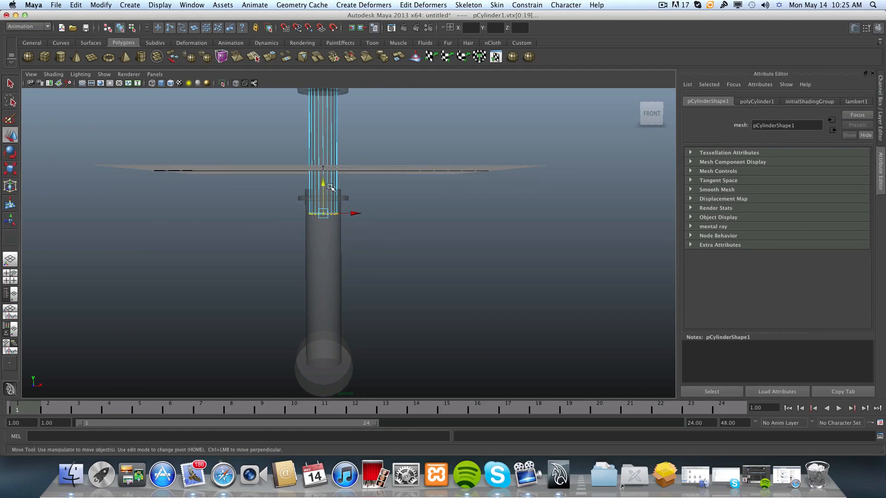
{"action": "left_click_drag", "start_coordinate": [325, 184], "coordinate": [277, 240]}
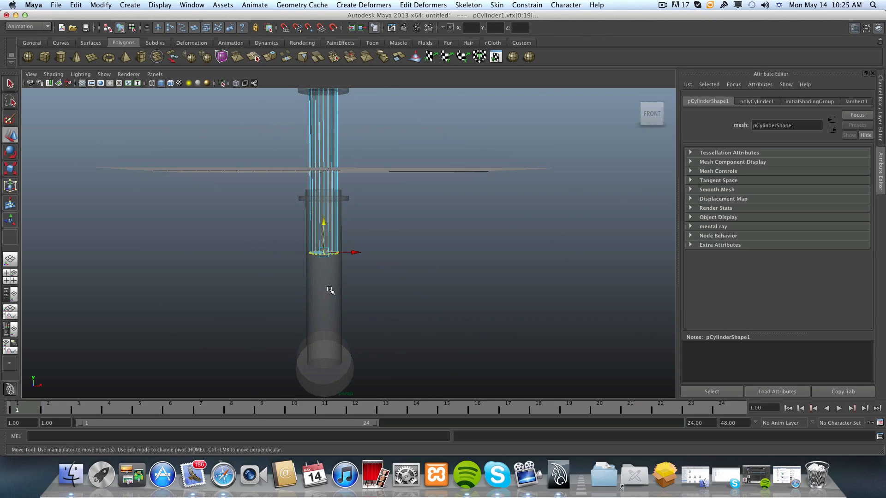
{"action": "key", "text": "F8"}
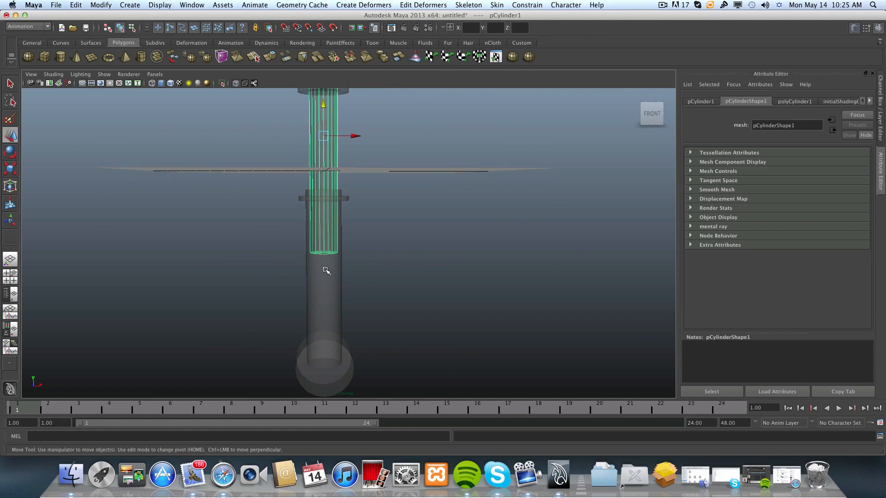
{"action": "left_click", "coordinate": [53, 75]}
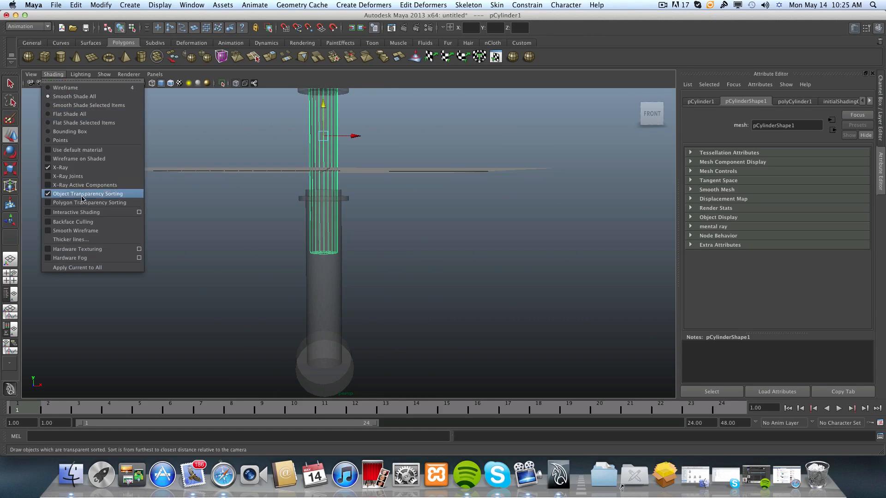
{"action": "left_click", "coordinate": [76, 169]}
{"action": "left_click_drag", "start_coordinate": [320, 237], "coordinate": [281, 290], "text": "alt"}
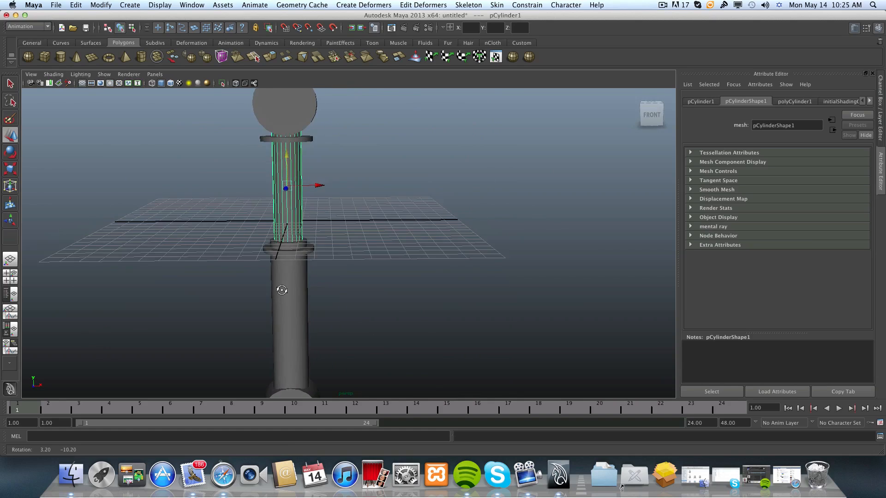
{"action": "right_click_drag", "start_coordinate": [312, 281], "coordinate": [293, 276], "text": "alt"}
{"action": "middle_click_drag", "start_coordinate": [292, 277], "coordinate": [301, 261], "text": "alt"}
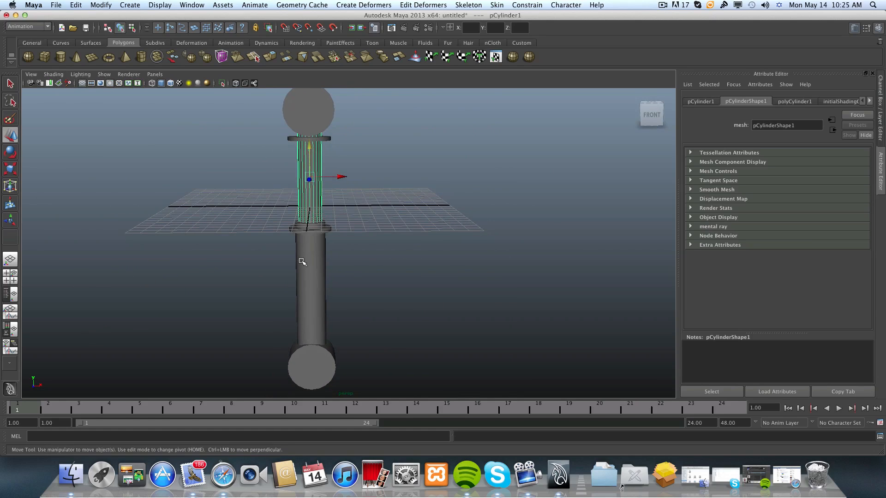
{"action": "left_click_drag", "start_coordinate": [254, 105], "coordinate": [402, 372]}
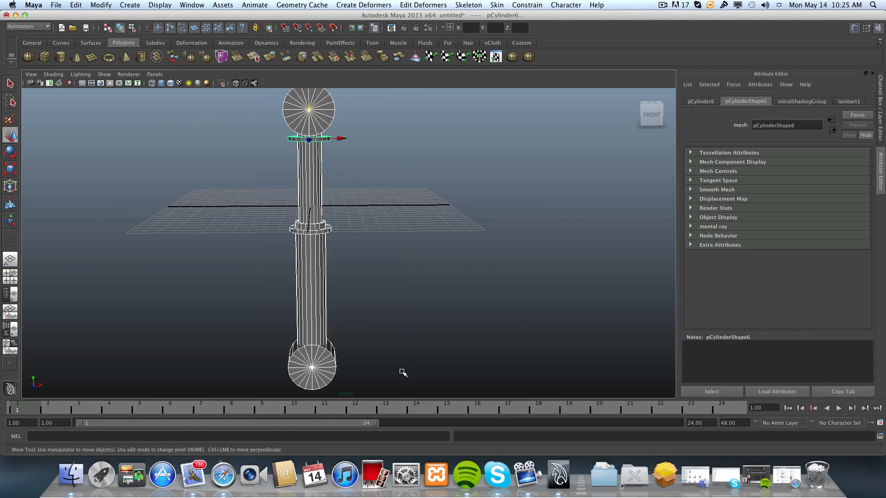
{"action": "left_click", "coordinate": [289, 206]}
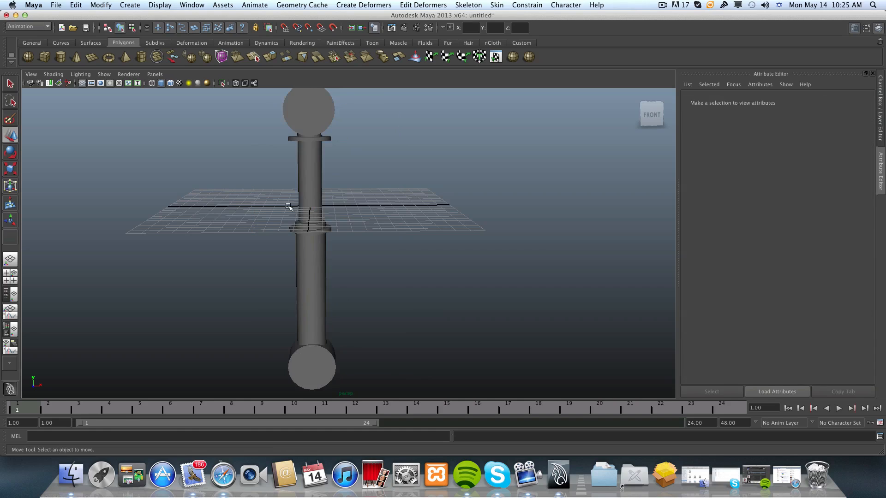
- Parent the upper shaft to the upper mounting cylinder
{"action": "left_click", "coordinate": [309, 181]}
{"action": "left_click_drag", "start_coordinate": [375, 206], "coordinate": [320, 225], "text": "alt"}
{"action": "middle_click_drag", "start_coordinate": [300, 201], "coordinate": [307, 241], "text": "alt"}
{"action": "left_click_drag", "start_coordinate": [307, 241], "coordinate": [310, 224], "text": "alt"}
{"action": "mouse_move", "coordinate": [309, 224]}
{"action": "right_mouse_down", "text": "alt"}
{"action": "mouse_move", "coordinate": [395, 217]}
{"action": "mouse_move", "coordinate": [308, 209]}
{"action": "right_mouse_up", "text": "alt"}
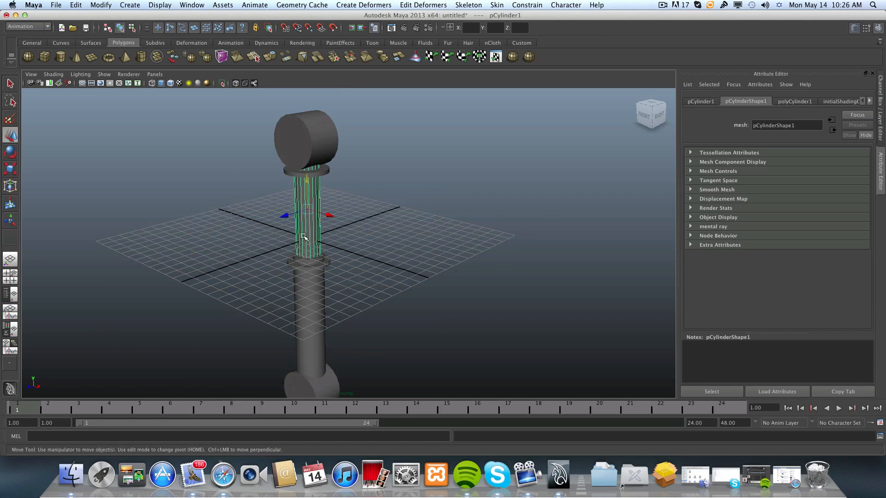
{"action": "right_click_drag", "start_coordinate": [307, 235], "coordinate": [316, 265], "text": "alt"}
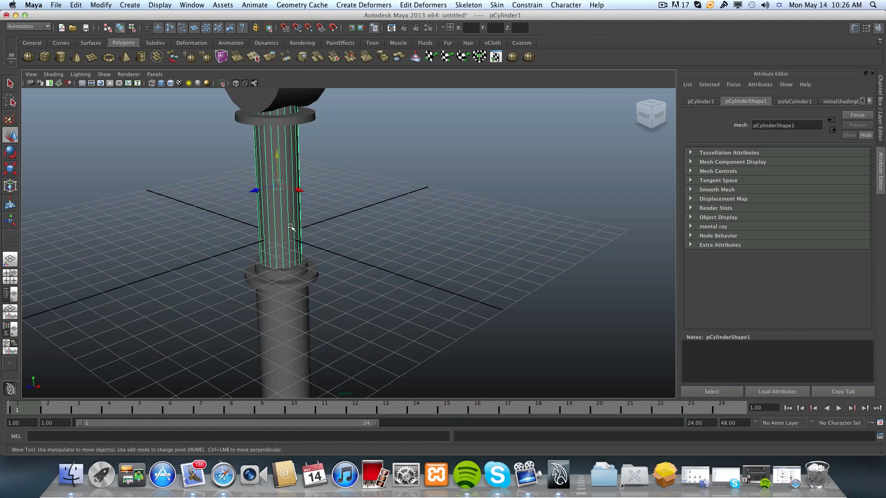
{"action": "middle_click_drag", "start_coordinate": [290, 226], "coordinate": [303, 297], "text": "alt"}
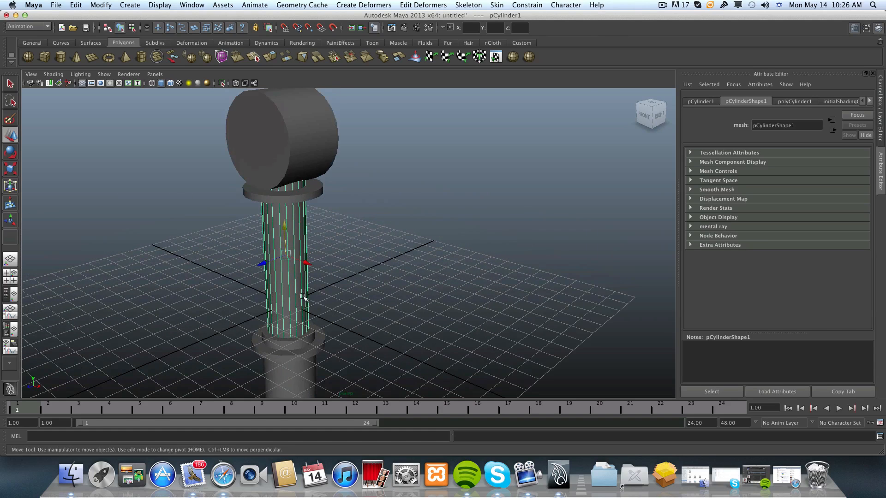
{"action": "left_click", "coordinate": [276, 129]}
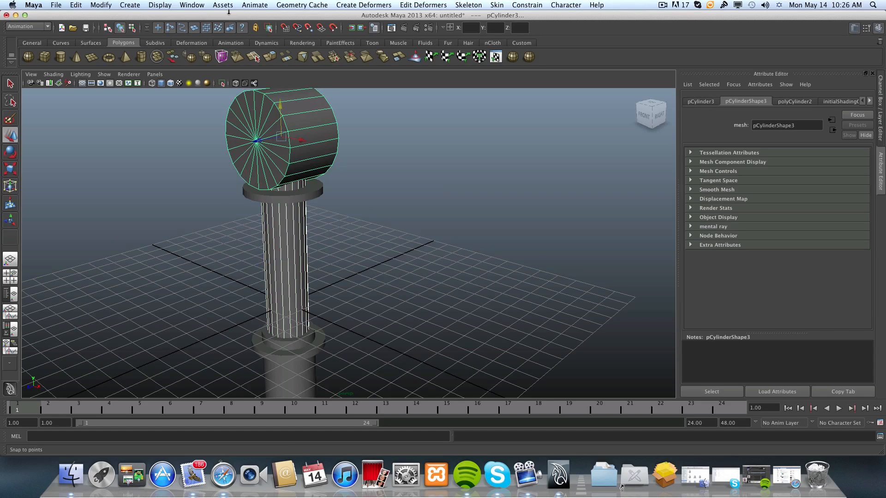
{"action": "key", "text": "p"}
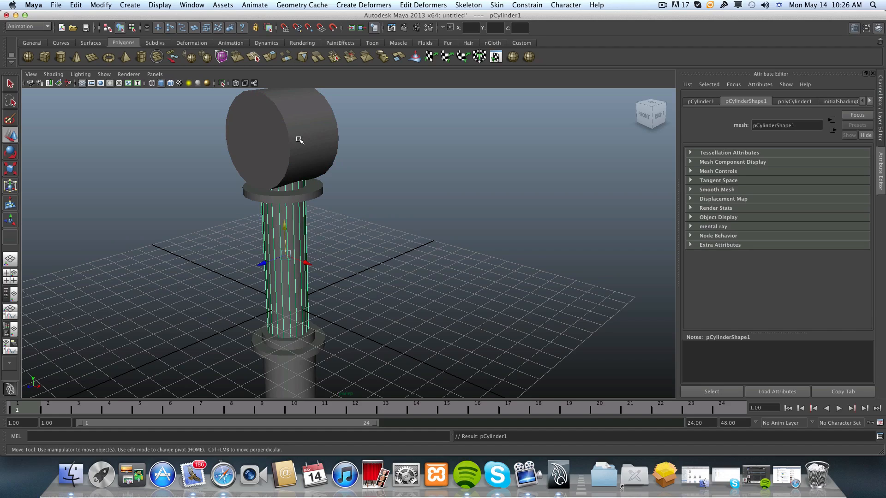
{"action": "left_click", "coordinate": [372, 183]}
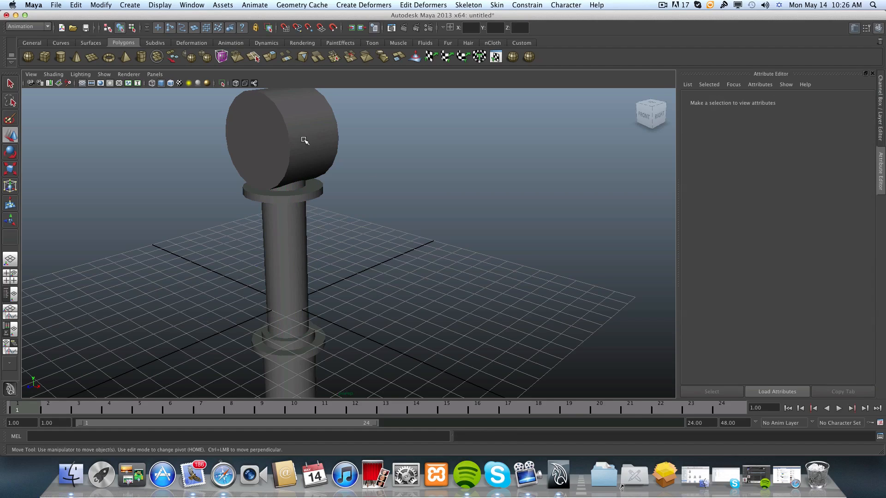
{"action": "left_click", "coordinate": [305, 140]}
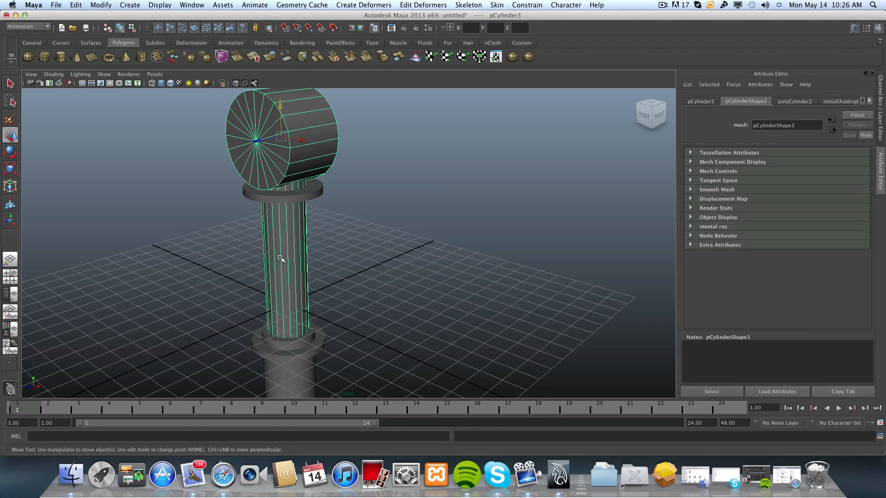
- Parent the upper ring to the upper mounting cylinder
{"action": "scroll", "coordinate": [283, 257], "scroll_direction": "down", "scroll_amount": 5}
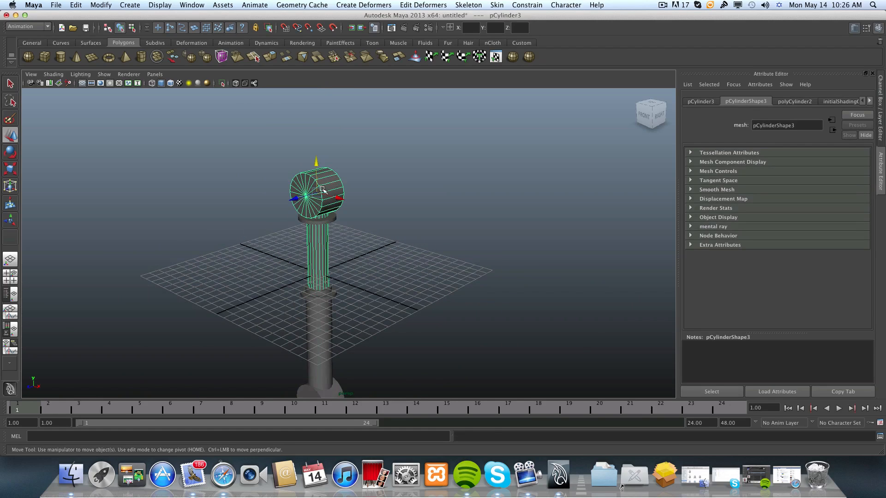
{"action": "middle_click_drag", "start_coordinate": [258, 304], "coordinate": [219, 259], "text": "alt"}
{"action": "right_click_drag", "start_coordinate": [219, 259], "coordinate": [295, 295], "text": "alt"}
{"action": "left_click", "coordinate": [359, 202]}
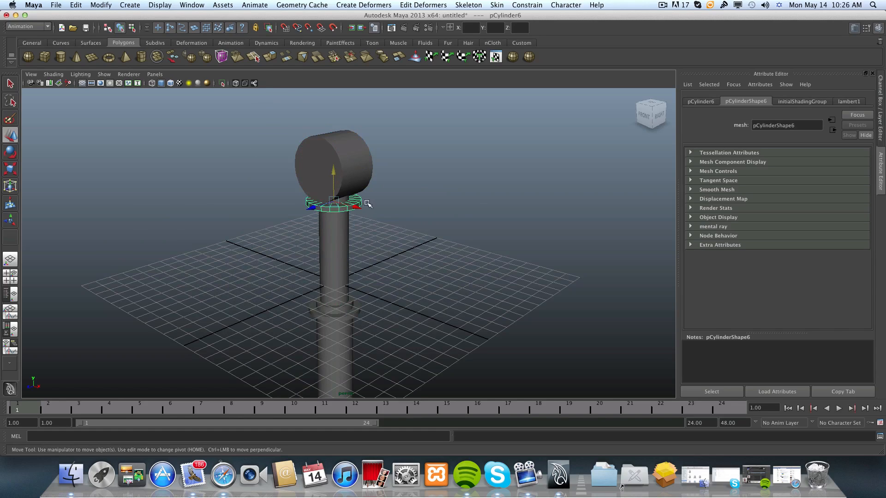
{"action": "left_click", "coordinate": [336, 145]}
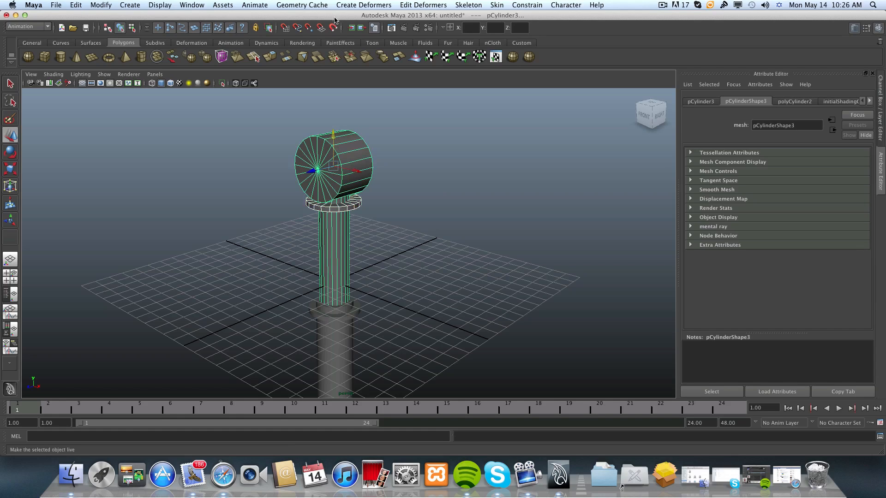
{"action": "key", "text": "p"}
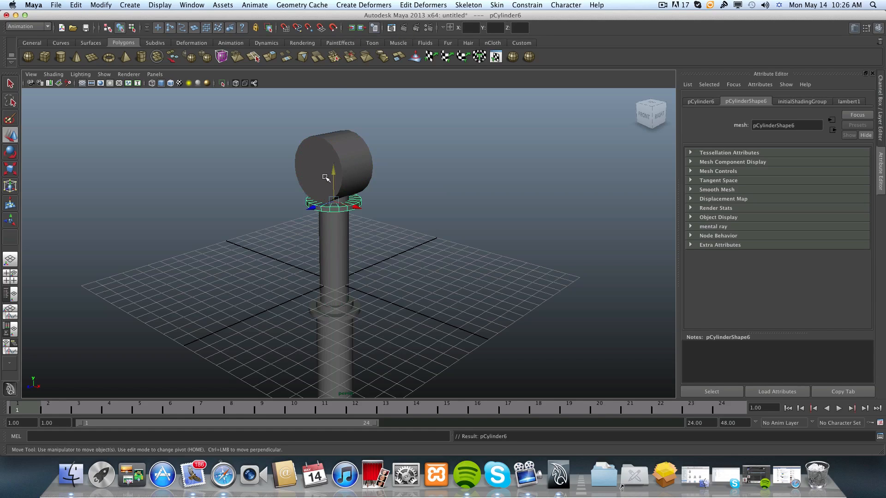
- Check the parenting of the upper half by selecting the mounting cylinder, shaft and ring in turn
{"action": "left_click", "coordinate": [36, 42]}
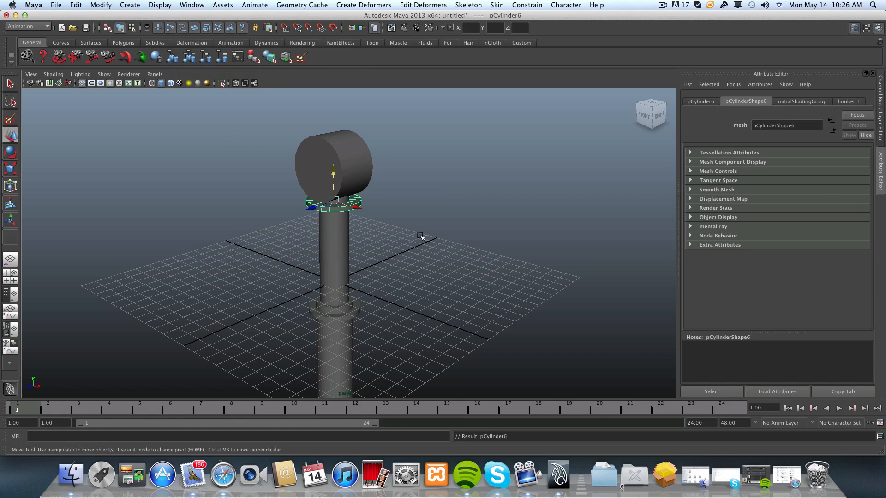
{"action": "left_click", "coordinate": [366, 169]}
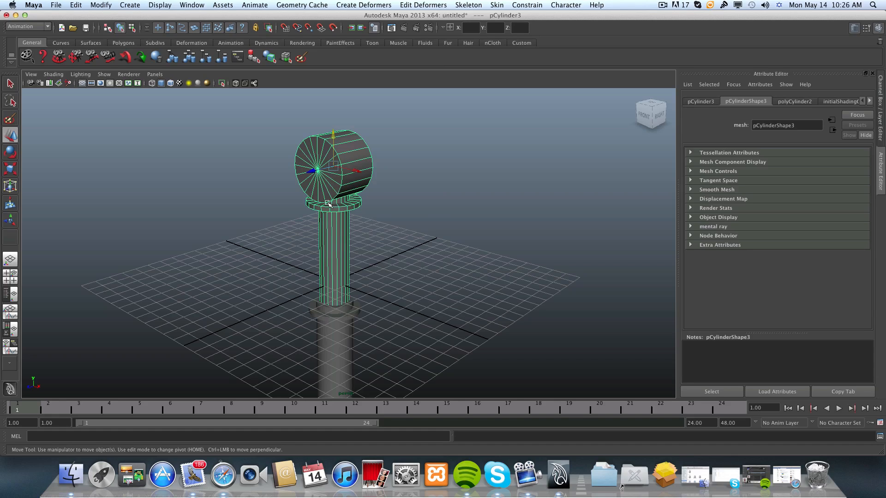
{"action": "left_click", "coordinate": [347, 249]}
{"action": "left_click", "coordinate": [347, 208]}
{"action": "left_click", "coordinate": [336, 234]}
{"action": "left_click", "coordinate": [330, 213]}
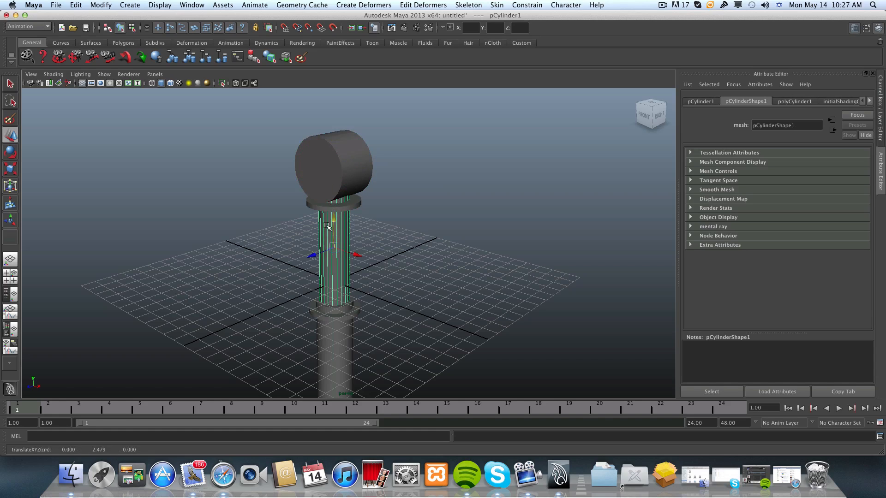
{"action": "left_click", "coordinate": [326, 208]}
{"action": "left_click", "coordinate": [337, 249]}
{"action": "left_click_drag", "start_coordinate": [341, 286], "coordinate": [409, 275], "text": "alt"}
{"action": "middle_click_drag", "start_coordinate": [410, 272], "coordinate": [405, 266], "text": "alt"}
{"action": "left_click_drag", "start_coordinate": [405, 266], "coordinate": [364, 273], "text": "alt"}
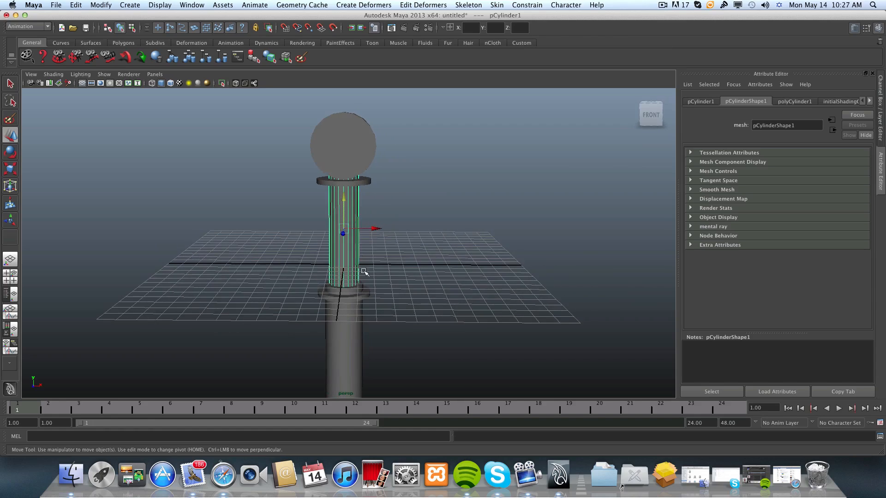
{"action": "left_click", "coordinate": [353, 146]}
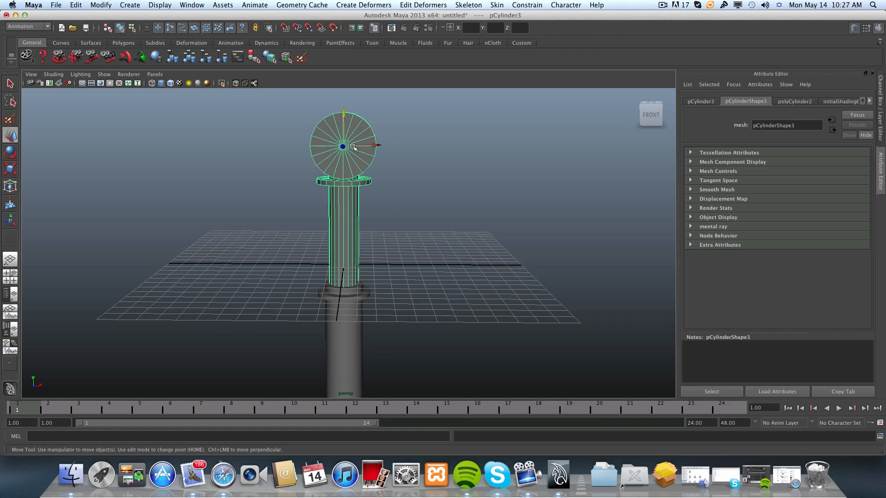
{"action": "left_click_drag", "start_coordinate": [378, 281], "coordinate": [389, 257], "text": "alt"}
- Parent the lower shaft to the lower mounting cylinder
{"action": "left_click", "coordinate": [378, 268]}
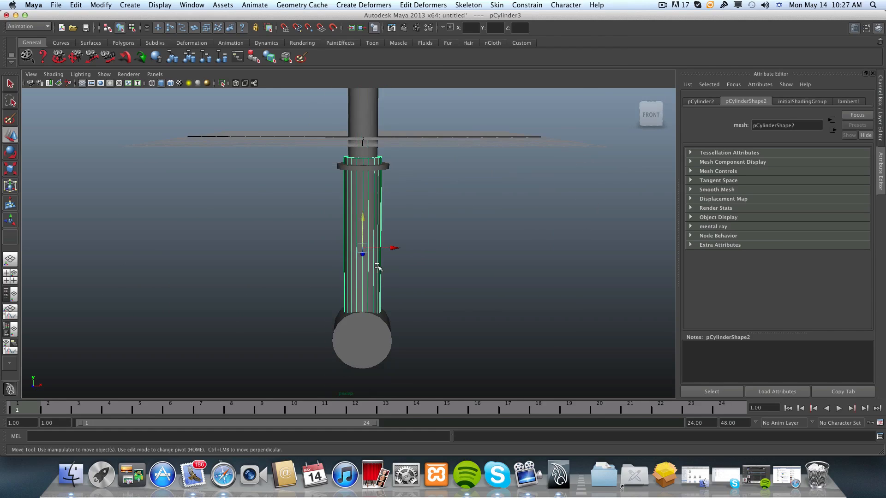
{"action": "left_click", "coordinate": [376, 343]}
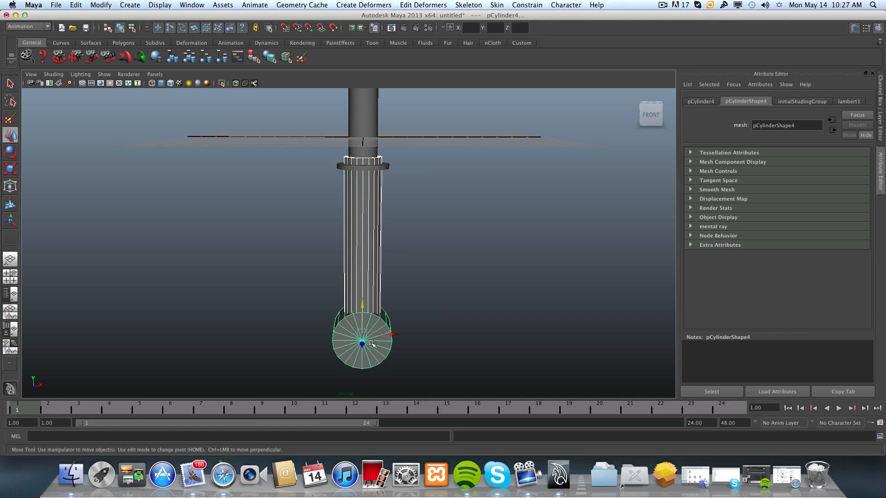
{"action": "left_click", "coordinate": [374, 238]}
{"action": "left_click", "coordinate": [362, 333], "text": "shift"}
{"action": "key", "text": "z"}
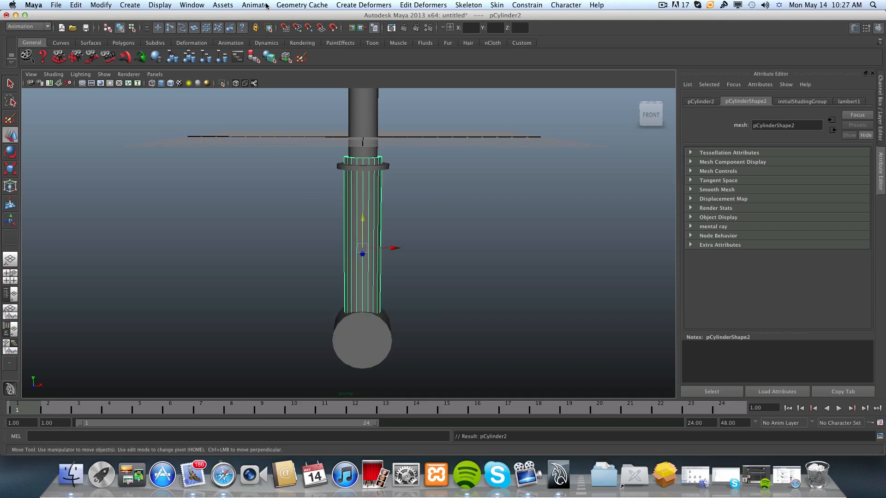
- Parent the lower ring to the lower mounting cylinder
{"action": "left_click", "coordinate": [342, 168]}
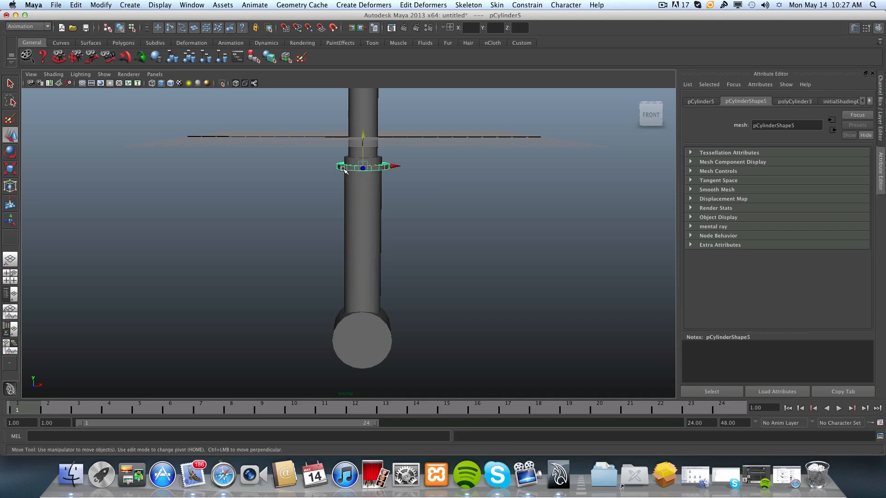
{"action": "left_click", "coordinate": [341, 354], "text": "shift"}
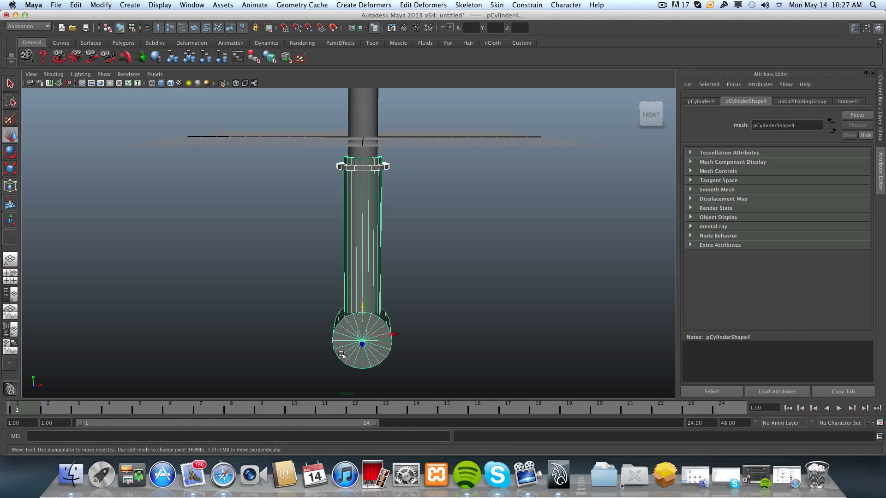
{"action": "key", "text": "p"}
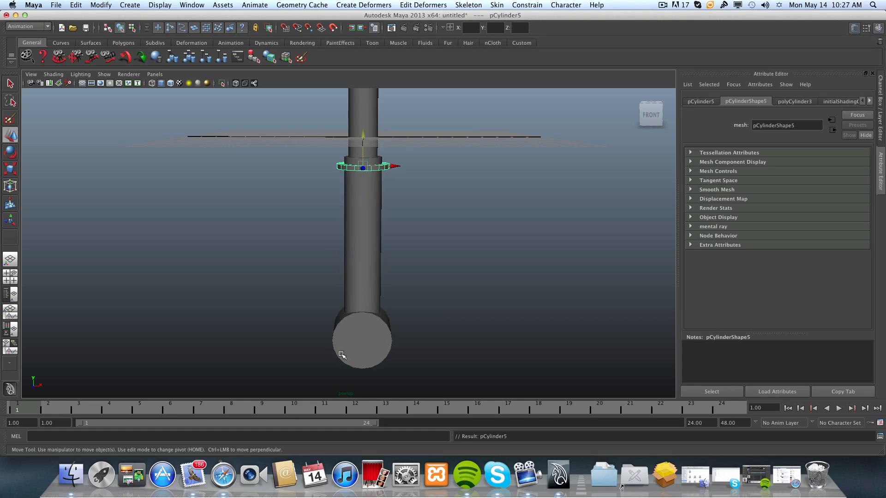
- Freeze the transformations of the upper mounting cylinder together with its parented shaft and ring
{"action": "scroll", "coordinate": [383, 251], "scroll_direction": "down", "scroll_amount": 3}
{"action": "scroll", "coordinate": [383, 252], "scroll_direction": "down", "scroll_amount": 3}
{"action": "middle_click_drag", "start_coordinate": [383, 251], "coordinate": [363, 273], "text": "alt"}
{"action": "left_click_drag", "start_coordinate": [363, 272], "coordinate": [368, 266], "text": "alt"}
{"action": "left_click_drag", "start_coordinate": [284, 148], "coordinate": [263, 311]}
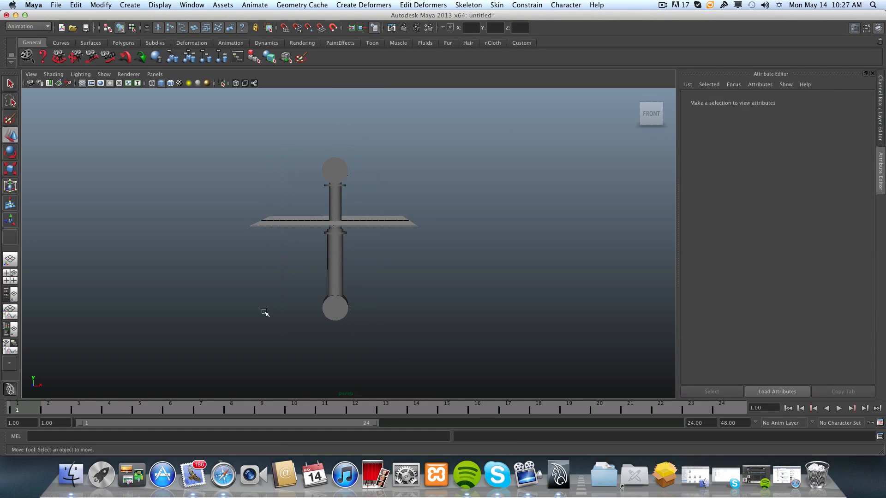
{"action": "left_click", "coordinate": [334, 171]}
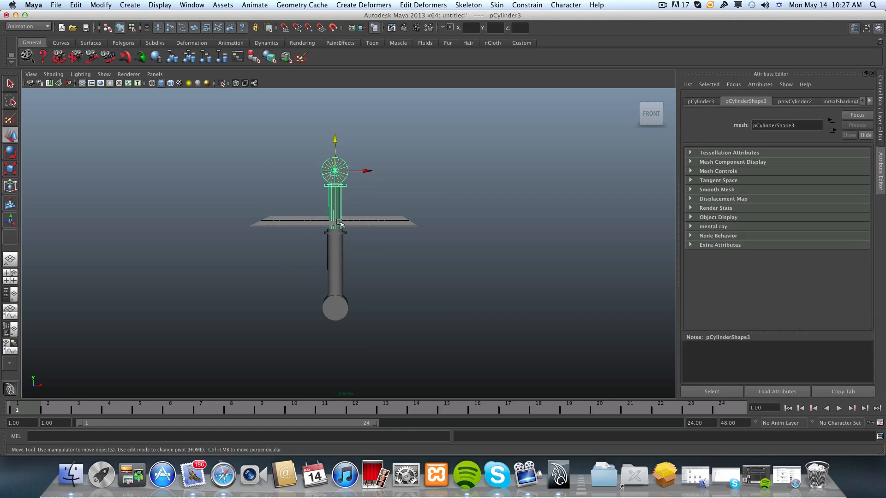
{"action": "scroll", "coordinate": [306, 184], "scroll_direction": "up", "scroll_amount": 2}
{"action": "middle_click_drag", "start_coordinate": [306, 183], "coordinate": [310, 233], "text": "alt"}
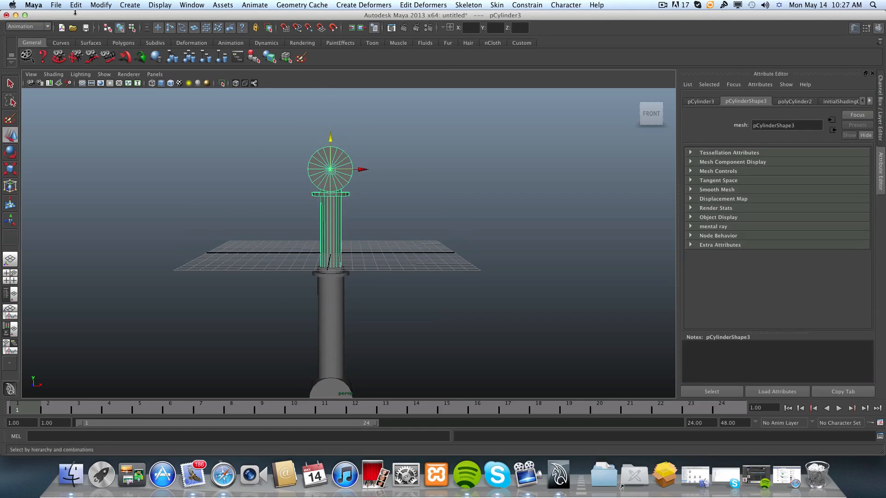
{"action": "left_click", "coordinate": [99, 5]}
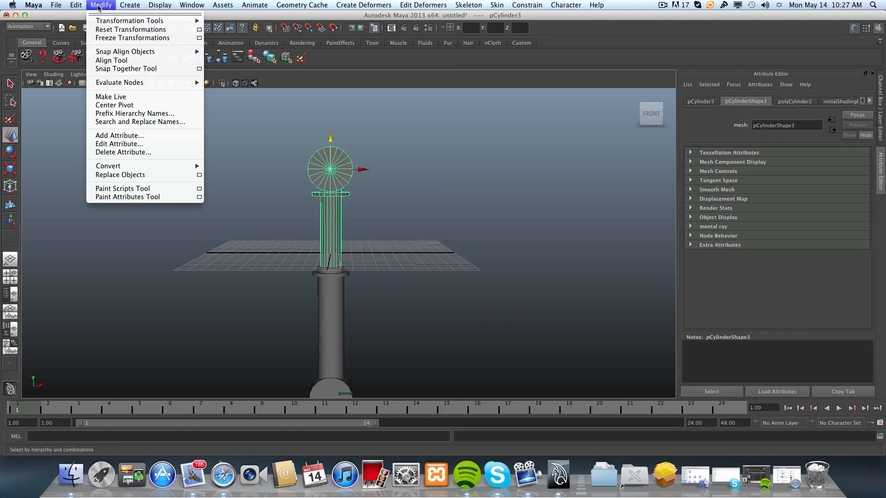
{"action": "left_click", "coordinate": [115, 38]}
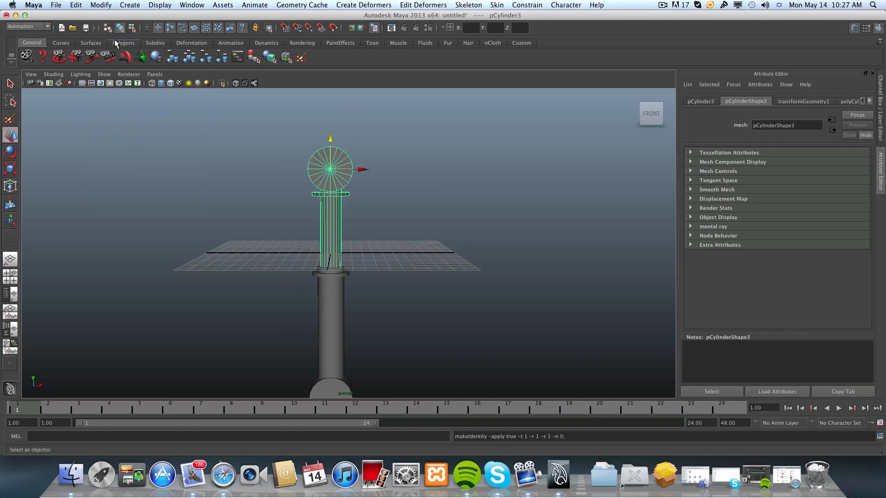
- Freeze the transformations of the lower mounting cylinder together with its parented shaft and ring
{"action": "middle_click_drag", "start_coordinate": [289, 316], "coordinate": [293, 257], "text": "alt"}
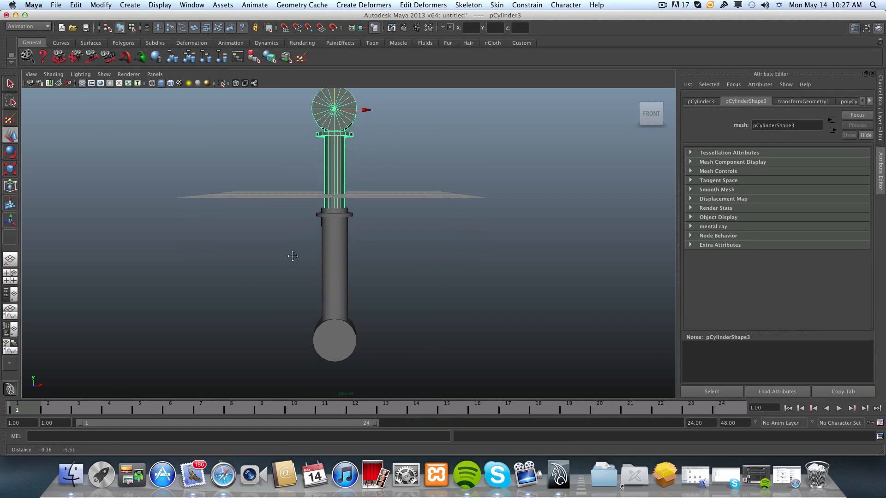
{"action": "key", "text": "ctrl+shift+d"}
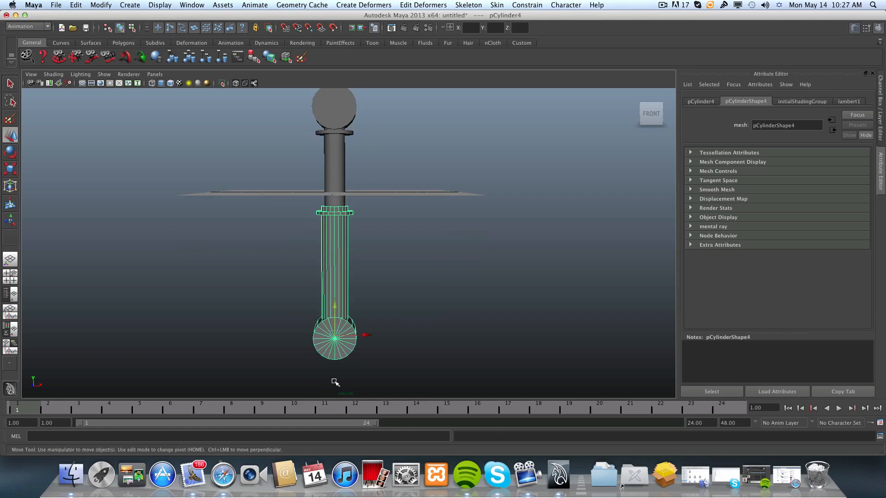
{"action": "left_click", "coordinate": [75, 5]}
{"action": "mouse_move", "coordinate": [101, 114]}
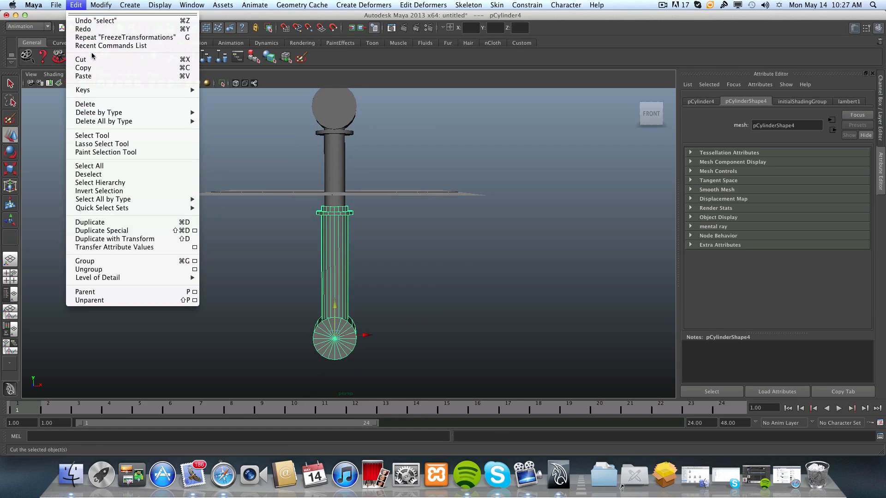
{"action": "mouse_move", "coordinate": [101, 5]}
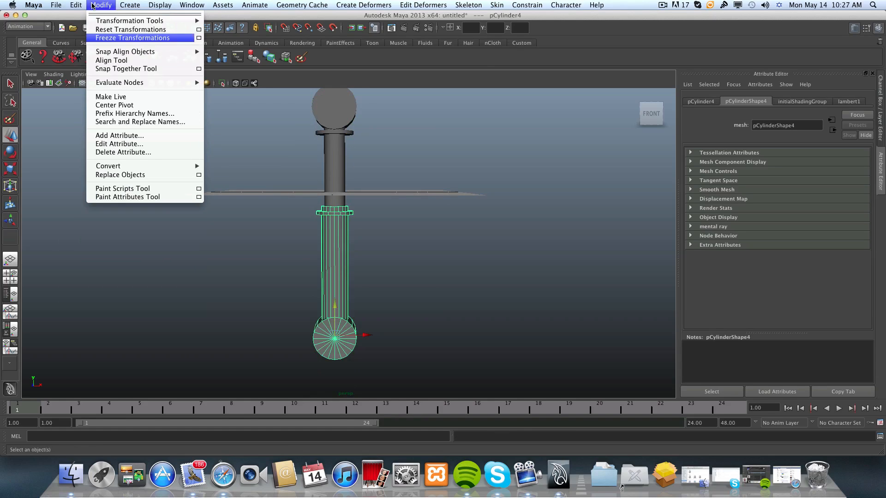
{"action": "left_click", "coordinate": [110, 38]}
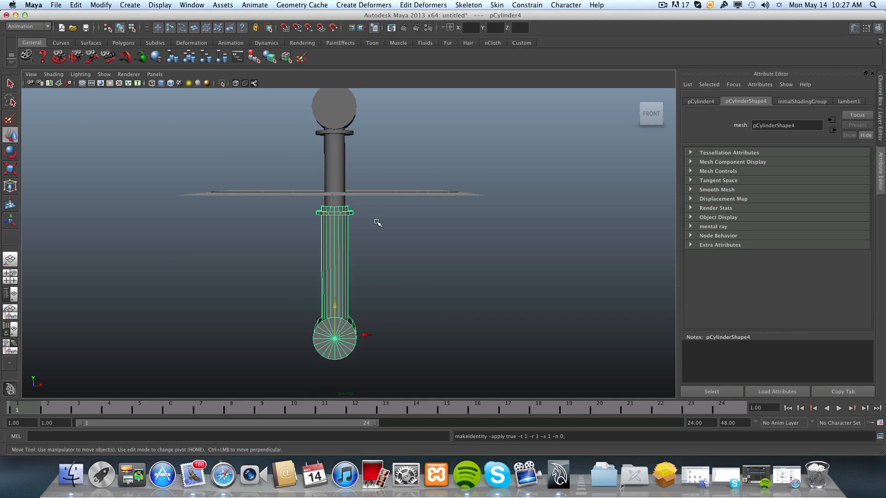
- Check both halves of the shock absorber by selecting the upper and lower mounting cylinders in turn
{"action": "left_click_drag", "start_coordinate": [369, 245], "coordinate": [356, 260], "text": "alt"}
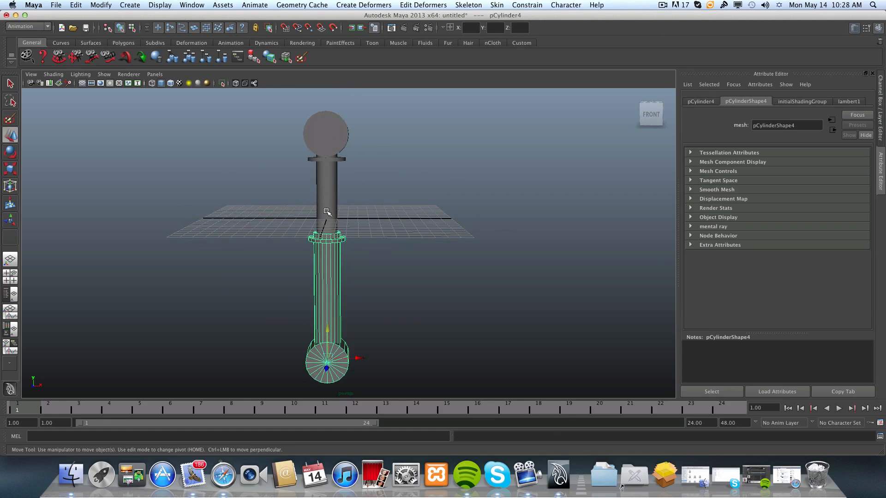
{"action": "left_click", "coordinate": [324, 142]}
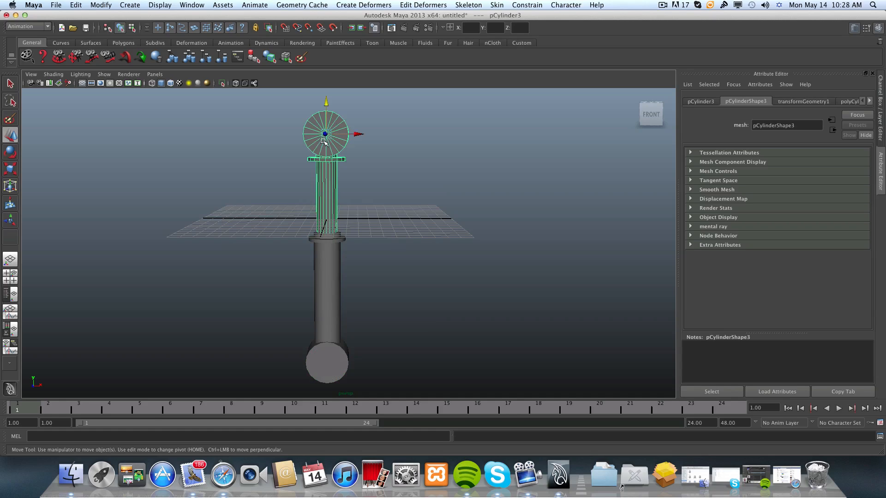
{"action": "left_click", "coordinate": [336, 347]}
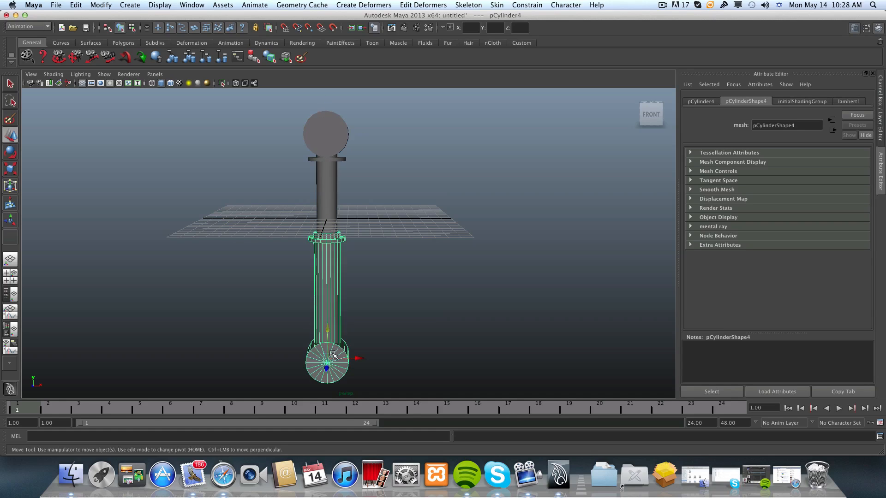
- Try moving the upper half of the shock absorber sideways along X to about 6.5 cm
{"action": "left_click", "coordinate": [323, 182]}
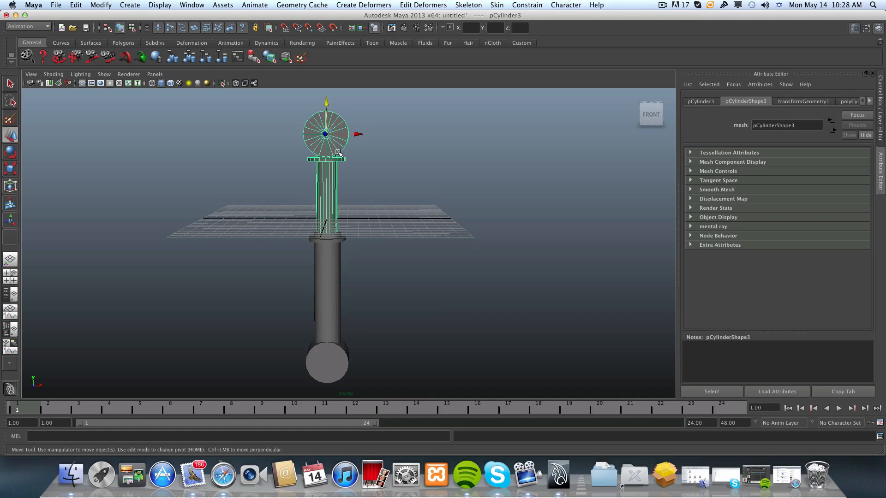
{"action": "left_click", "coordinate": [357, 134]}
{"action": "left_click_drag", "start_coordinate": [356, 134], "coordinate": [427, 134]}
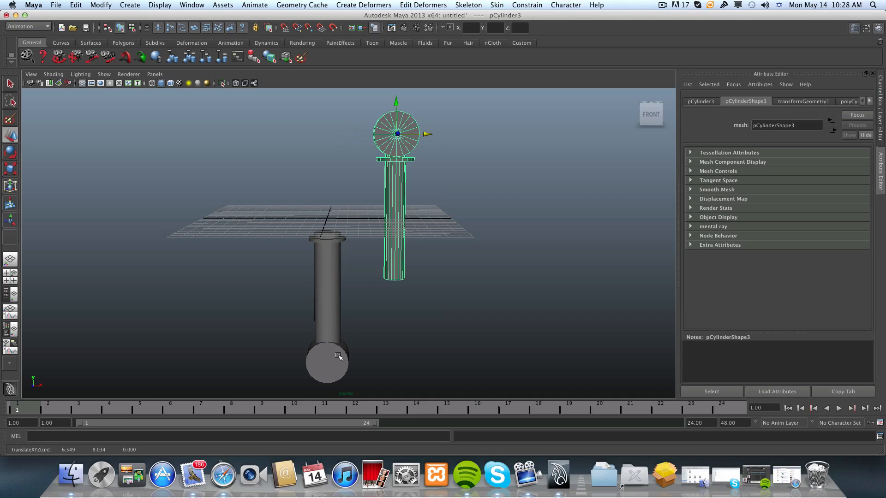
{"action": "middle_click_drag", "start_coordinate": [330, 333], "coordinate": [355, 323], "text": "alt"}
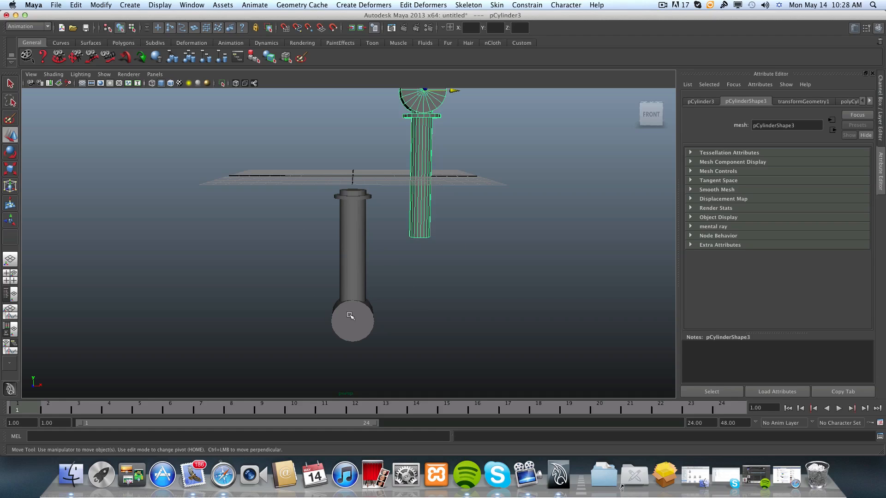
{"action": "left_click_drag", "start_coordinate": [353, 324], "coordinate": [336, 319], "text": "alt"}
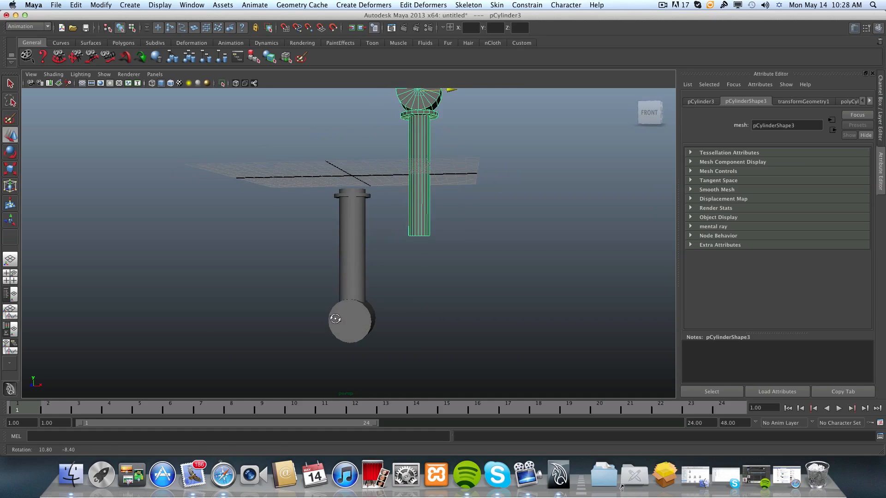
{"action": "middle_click_drag", "start_coordinate": [356, 326], "coordinate": [335, 383], "text": "alt"}
{"action": "left_click_drag", "start_coordinate": [400, 320], "coordinate": [389, 275], "text": "alt"}
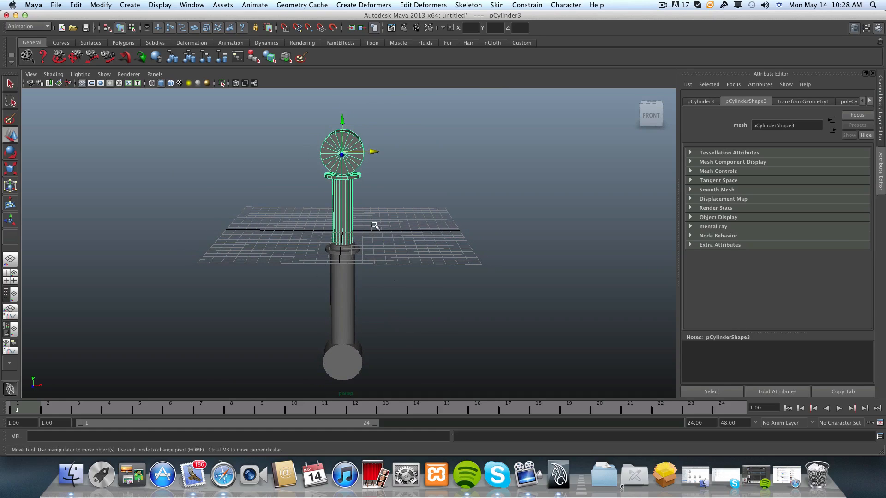
- With the upper mounting cylinder as target and the lower one as constrained object, open the Aim constraint options and reset them to defaults
{"action": "left_click", "coordinate": [340, 366]}
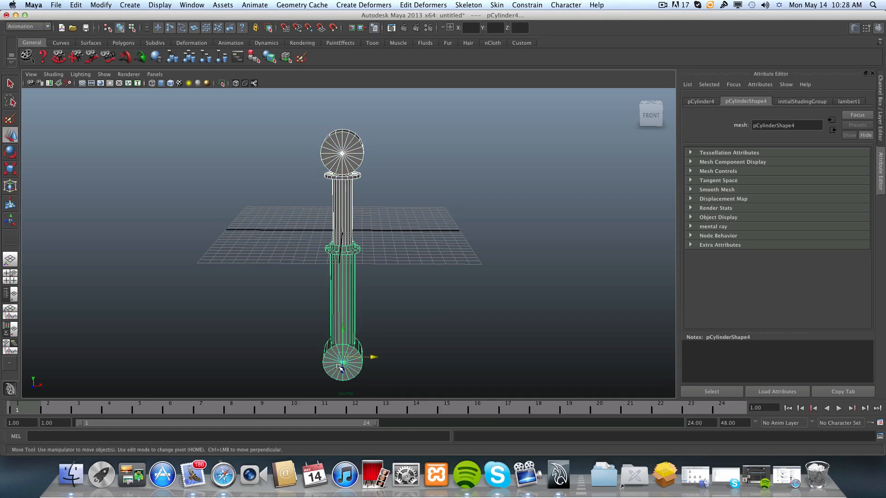
{"action": "left_click", "coordinate": [22, 27]}
{"action": "left_click", "coordinate": [29, 35]}
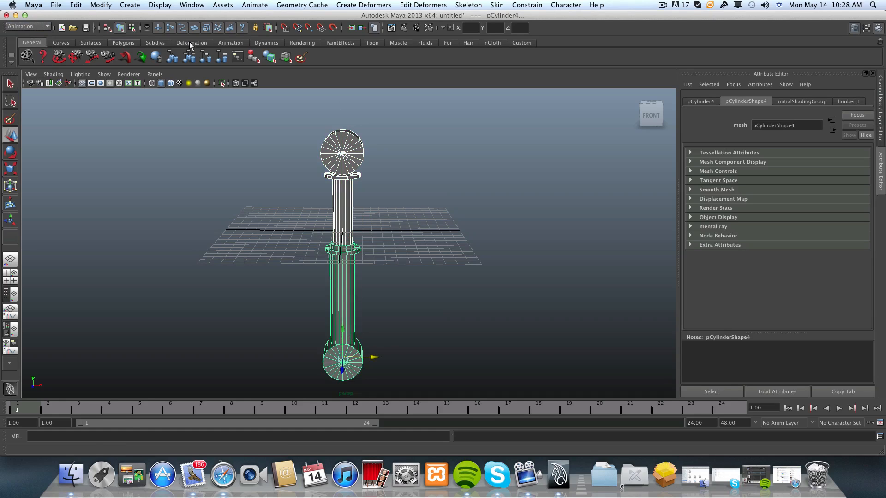
{"action": "left_click", "coordinate": [528, 7]}
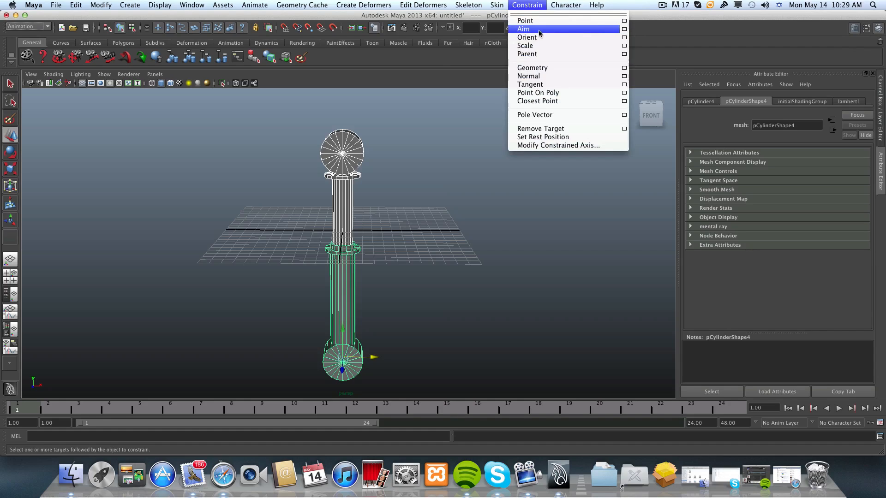
{"action": "left_click", "coordinate": [624, 30]}
{"action": "left_click_drag", "start_coordinate": [510, 155], "coordinate": [473, 113]}
{"action": "left_click", "coordinate": [377, 120]}
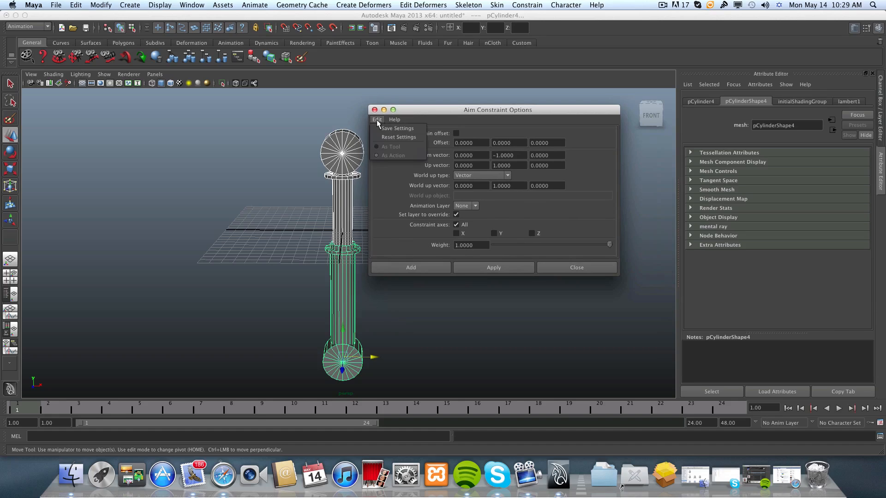
{"action": "left_click", "coordinate": [397, 137]}
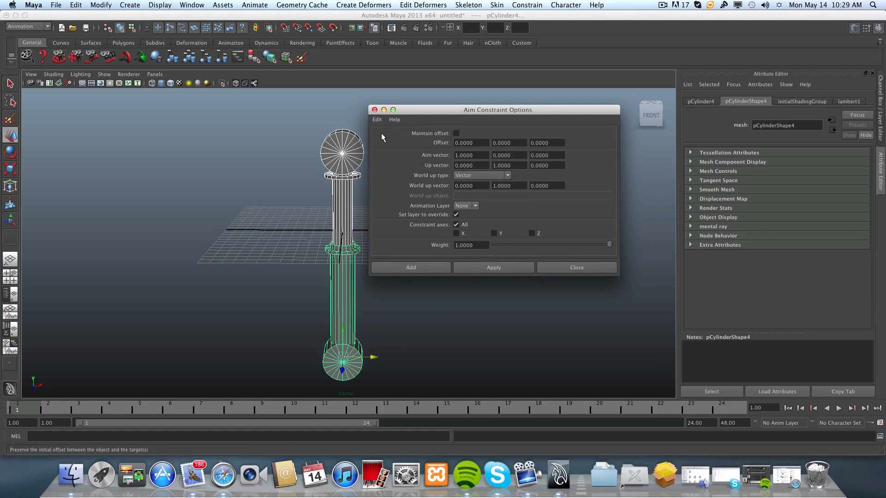
{"action": "left_click_drag", "start_coordinate": [452, 110], "coordinate": [445, 90]}
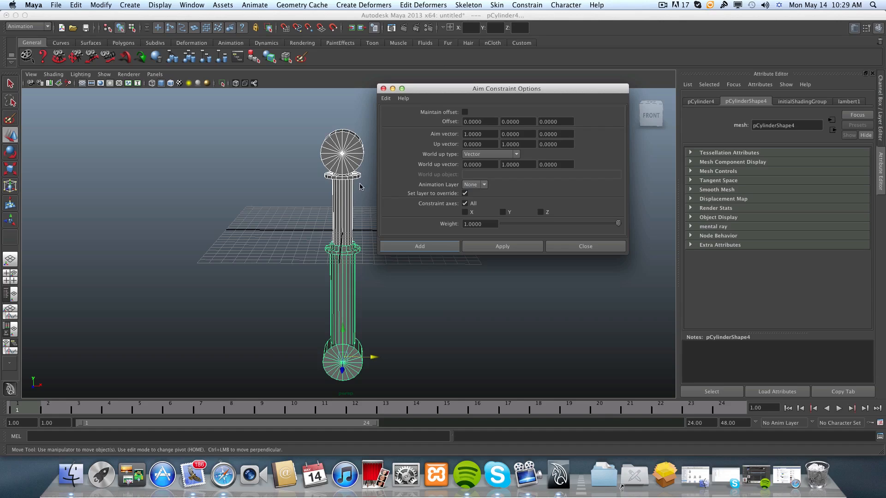
- Set the aim vector to 0, 1, 0 and add the aim constraint to the lower mounting cylinder
{"action": "left_click_drag", "start_coordinate": [486, 135], "coordinate": [459, 135]}
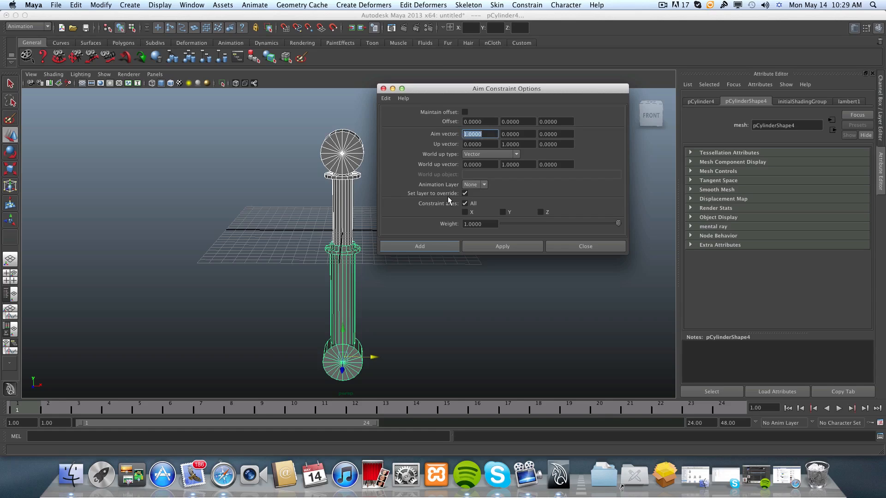
{"action": "left_click", "coordinate": [532, 134]}
{"action": "left_click_drag", "start_coordinate": [489, 135], "coordinate": [462, 137]}
{"action": "type", "text": "0"}
{"action": "key", "text": "Tab"}
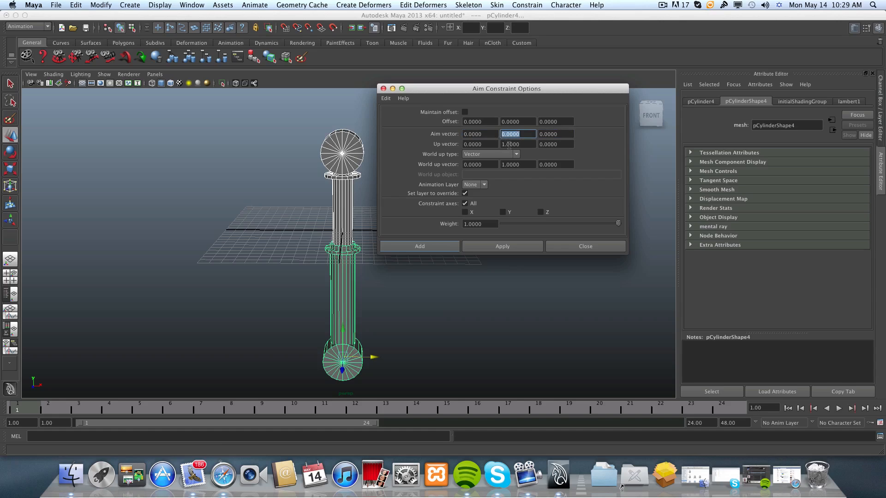
{"action": "type", "text": "1"}
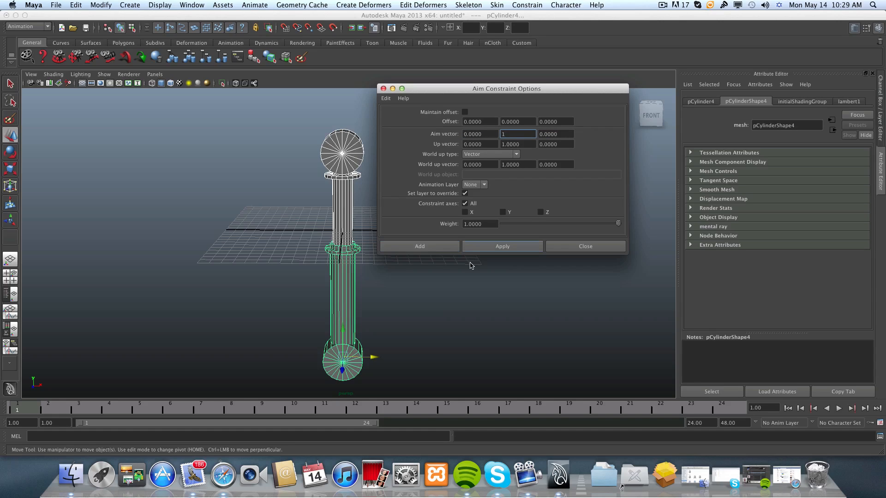
{"action": "left_click", "coordinate": [430, 247]}
- With the lower mounting cylinder as target and the upper one as constrained object, open the Aim constraint options
{"action": "middle_click_drag", "start_coordinate": [405, 301], "coordinate": [425, 291], "text": "alt"}
{"action": "left_click_drag", "start_coordinate": [425, 290], "coordinate": [422, 282], "text": "alt"}
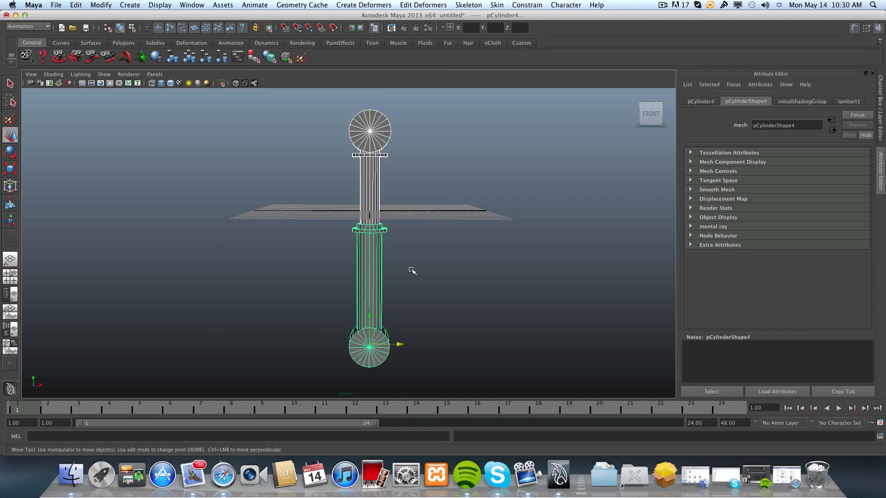
{"action": "left_click", "coordinate": [408, 285]}
{"action": "left_click", "coordinate": [380, 342]}
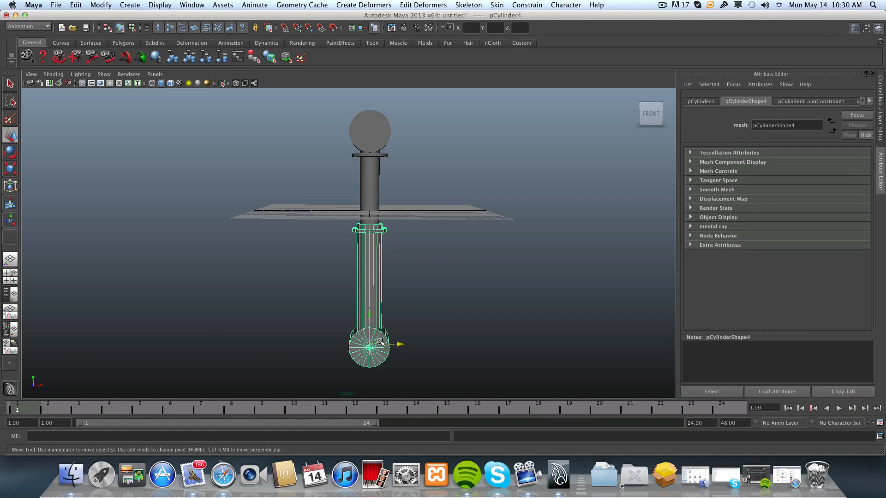
{"action": "left_click", "coordinate": [374, 136]}
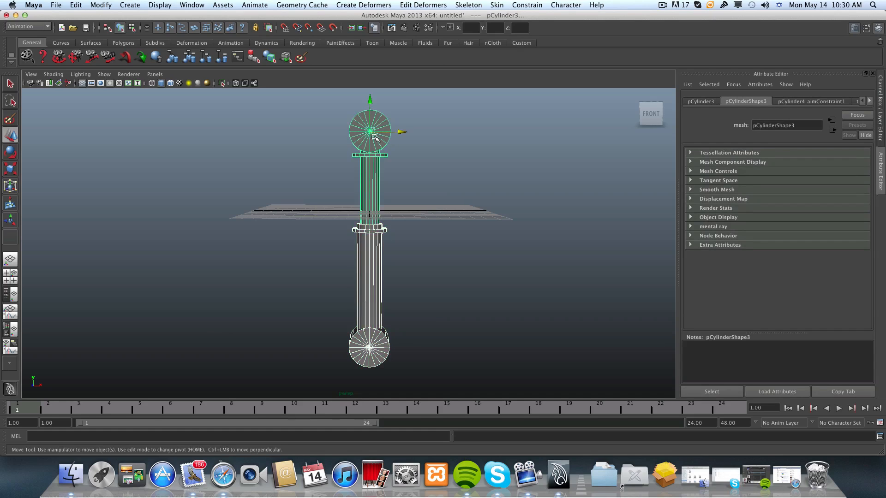
{"action": "left_click", "coordinate": [522, 5]}
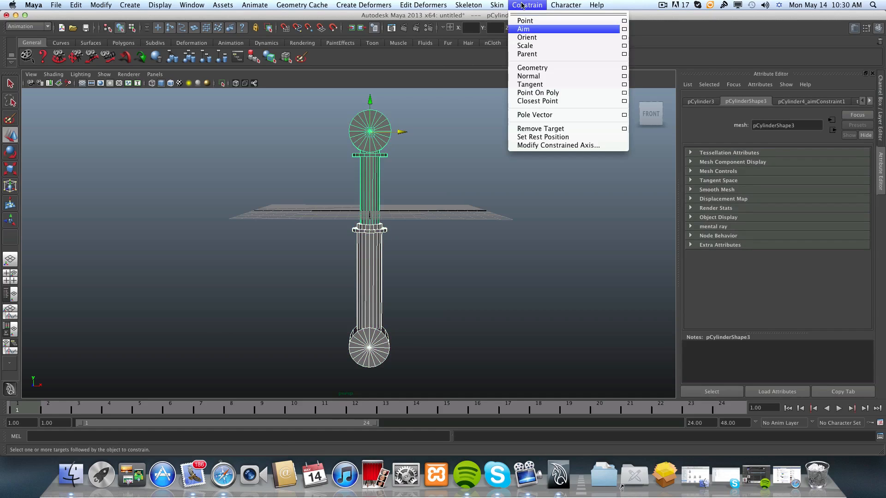
{"action": "left_click", "coordinate": [625, 29]}
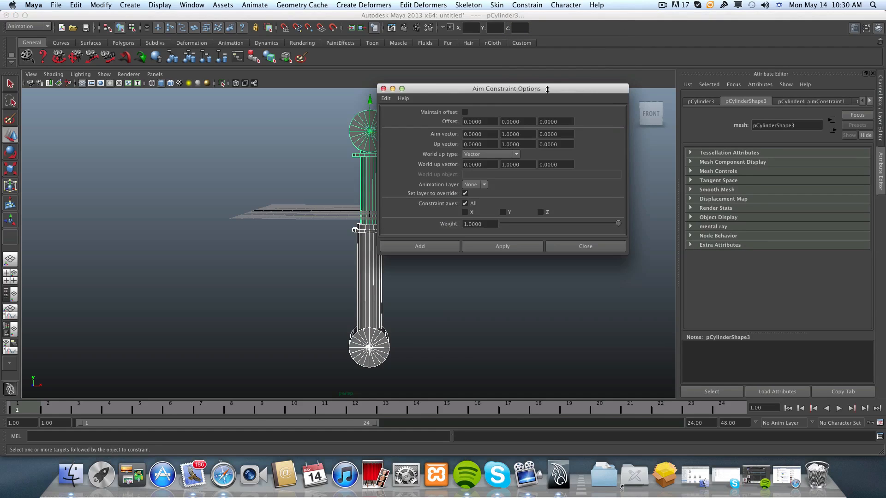
- Set the aim vector to 0, -1, 0 and add the aim constraint to the upper mounting cylinder
{"action": "left_click_drag", "start_coordinate": [523, 134], "coordinate": [505, 138]}
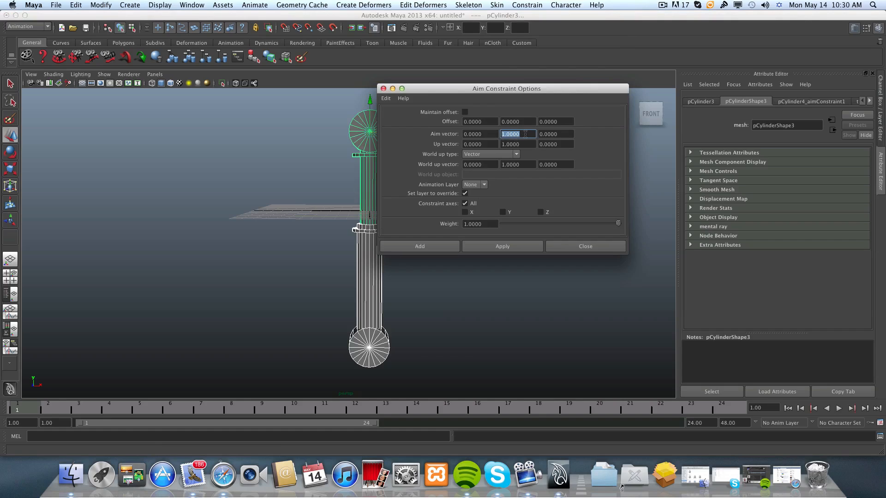
{"action": "type", "text": "-1"}
{"action": "key", "text": "Return"}
{"action": "left_click", "coordinate": [420, 247]}
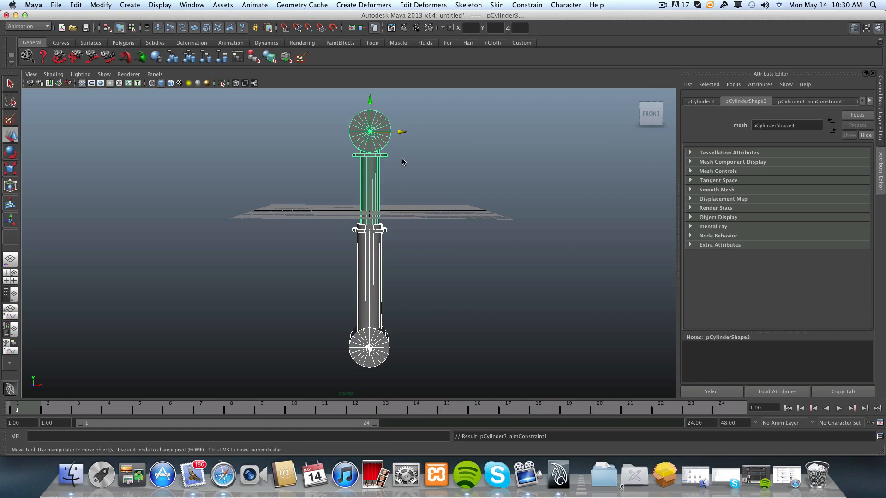
- Try moving the upper mounting cylinder sideways and down to about -6.4, 1.9, 0 cm to test the aim constraints
{"action": "left_click", "coordinate": [418, 163]}
{"action": "left_click", "coordinate": [374, 120]}
{"action": "left_click_drag", "start_coordinate": [400, 135], "coordinate": [393, 232]}
{"action": "scroll", "coordinate": [376, 257], "scroll_direction": "down", "scroll_amount": 5}
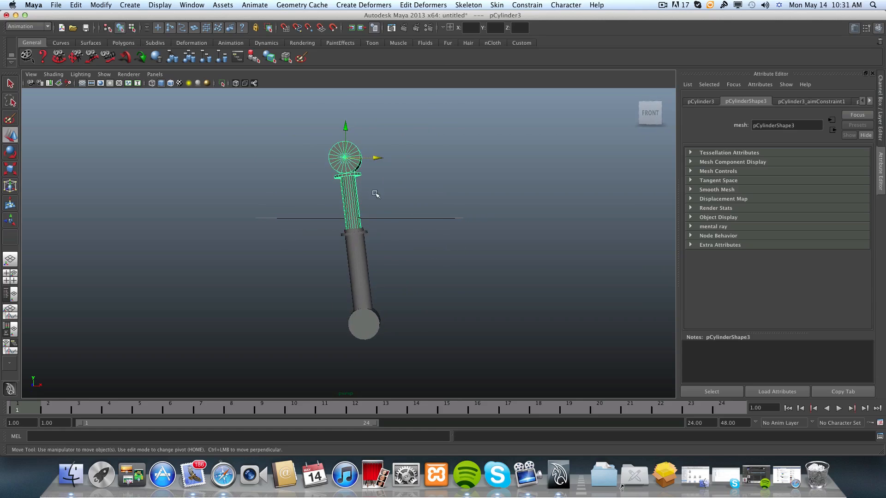
{"action": "mouse_move", "coordinate": [345, 125]}
{"action": "left_mouse_down"}
{"action": "mouse_move", "coordinate": [348, 164]}
{"action": "mouse_move", "coordinate": [348, 113]}
{"action": "mouse_move", "coordinate": [343, 155]}
{"action": "mouse_move", "coordinate": [342, 139]}
{"action": "left_mouse_up"}
{"action": "left_click_drag", "start_coordinate": [370, 167], "coordinate": [312, 173]}
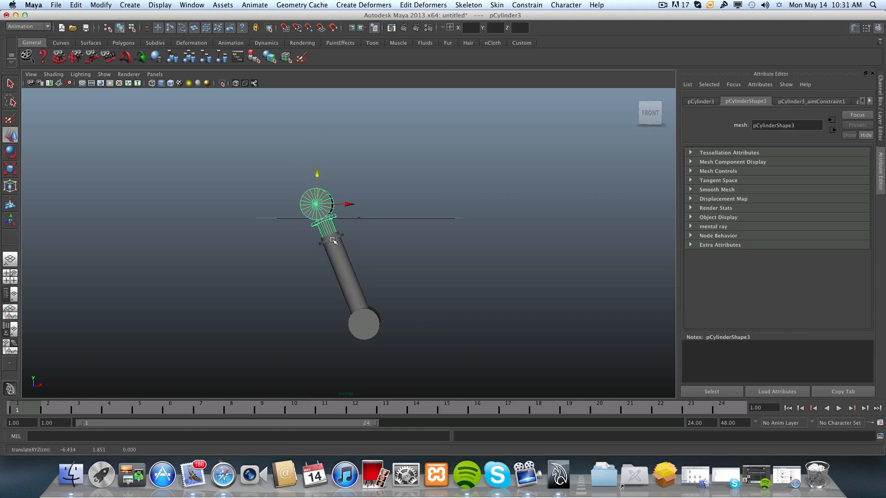
- Undo the test moves of the upper mounting cylinder
{"action": "key", "text": "z"}
{"action": "key", "text": "z"}
{"action": "key", "text": "z"}
{"action": "key", "text": "z"}
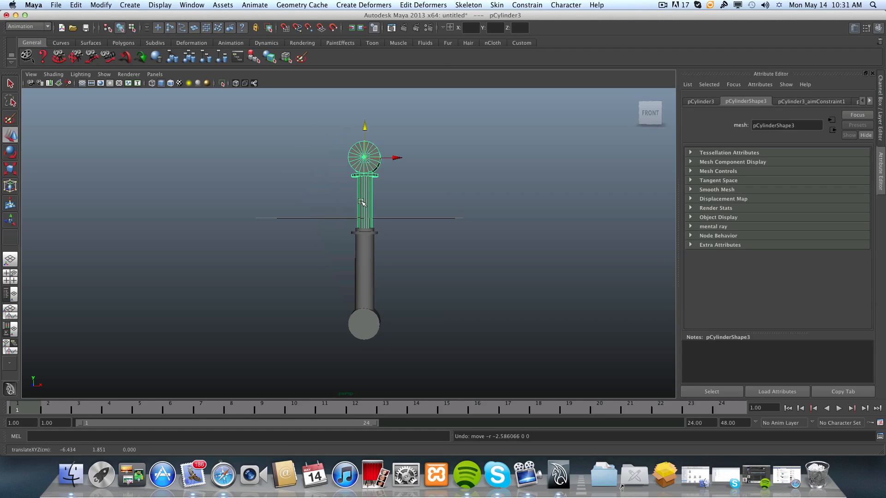
- Try moving the lower mounting cylinder sideways along X, undo the move and clear the selection
{"action": "left_click", "coordinate": [364, 328]}
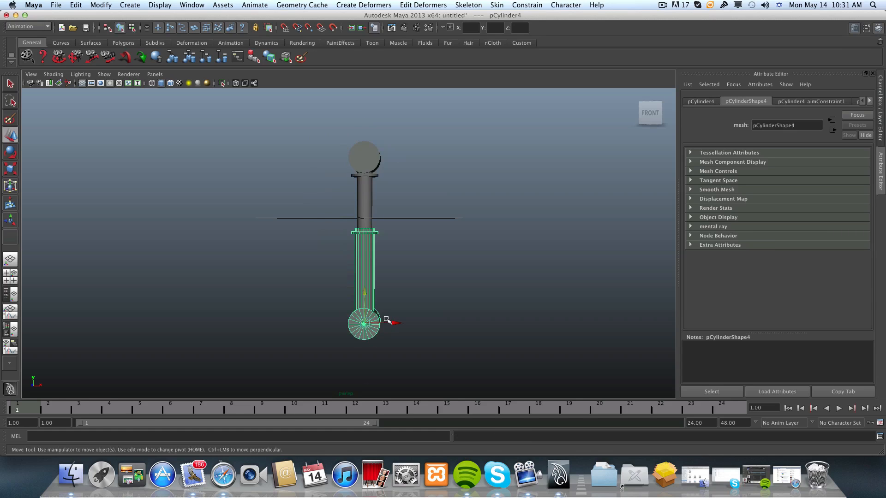
{"action": "mouse_move", "coordinate": [396, 324]}
{"action": "left_mouse_down"}
{"action": "mouse_move", "coordinate": [325, 322]}
{"action": "mouse_move", "coordinate": [497, 320]}
{"action": "mouse_move", "coordinate": [328, 314]}
{"action": "mouse_move", "coordinate": [438, 305]}
{"action": "mouse_move", "coordinate": [348, 319]}
{"action": "mouse_move", "coordinate": [440, 323]}
{"action": "mouse_move", "coordinate": [392, 324]}
{"action": "left_mouse_up"}
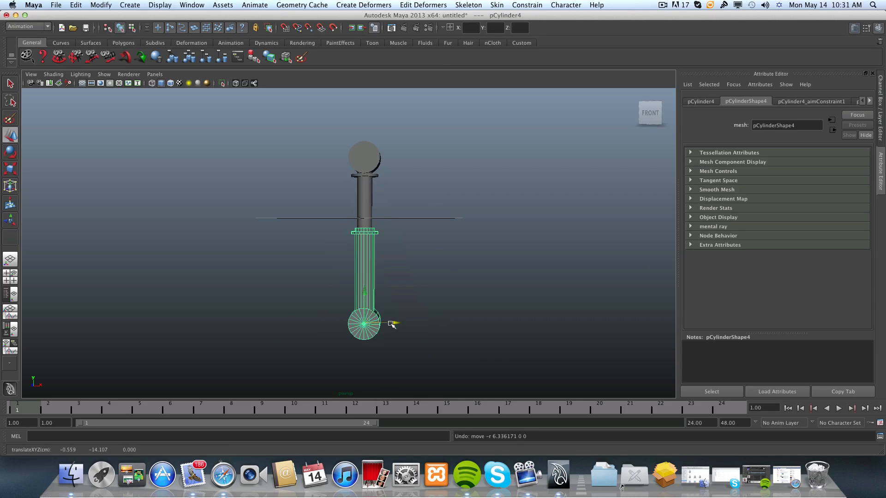
{"action": "left_click", "coordinate": [391, 289]}
- Create a polygon helix at the origin around the shock absorber as the base for the spring
{"action": "mouse_move", "coordinate": [406, 285]}
{"action": "left_mouse_down", "text": "alt"}
{"action": "mouse_move", "coordinate": [480, 311]}
{"action": "mouse_move", "coordinate": [480, 289]}
{"action": "mouse_move", "coordinate": [395, 292]}
{"action": "mouse_move", "coordinate": [405, 289]}
{"action": "left_mouse_up", "text": "alt"}
{"action": "middle_click_drag", "start_coordinate": [387, 289], "coordinate": [404, 280], "text": "alt"}
{"action": "right_click_drag", "start_coordinate": [386, 279], "coordinate": [465, 288], "text": "alt"}
{"action": "middle_click_drag", "start_coordinate": [464, 288], "coordinate": [428, 301], "text": "alt"}
{"action": "left_click_drag", "start_coordinate": [419, 300], "coordinate": [422, 295], "text": "alt"}
{"action": "left_click_drag", "start_coordinate": [384, 235], "coordinate": [340, 196], "text": "alt"}
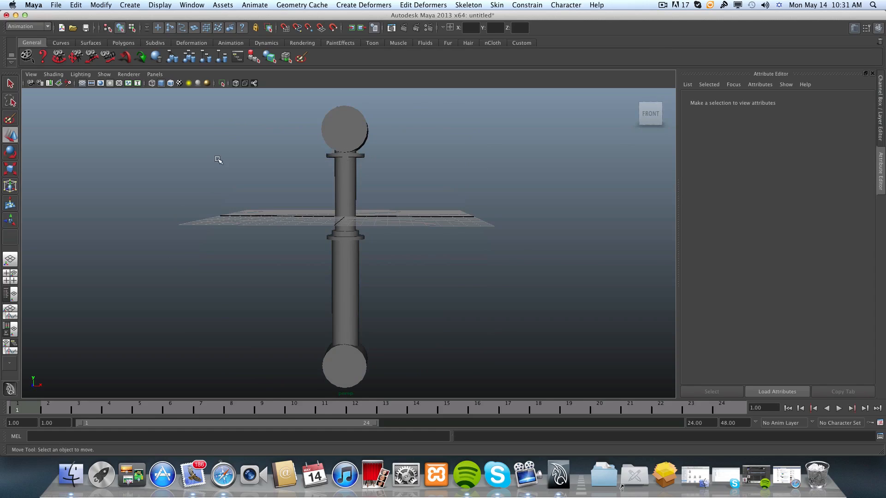
{"action": "left_click", "coordinate": [130, 5]}
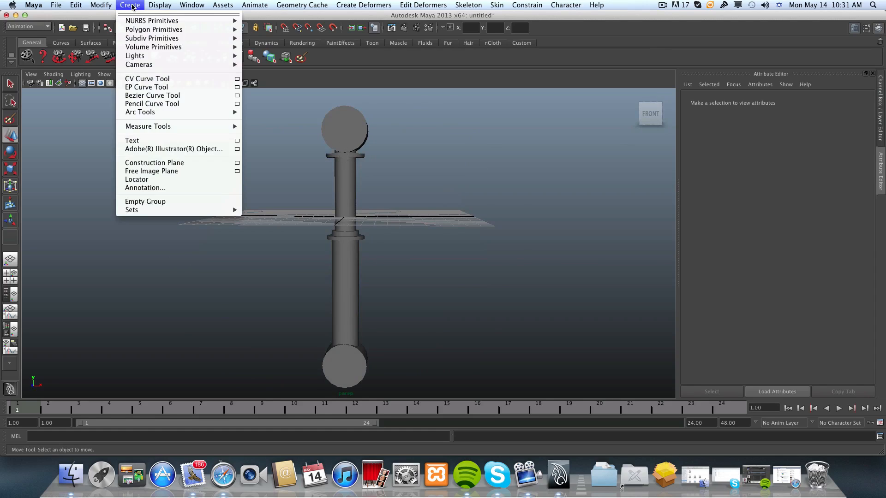
{"action": "mouse_move", "coordinate": [151, 50]}
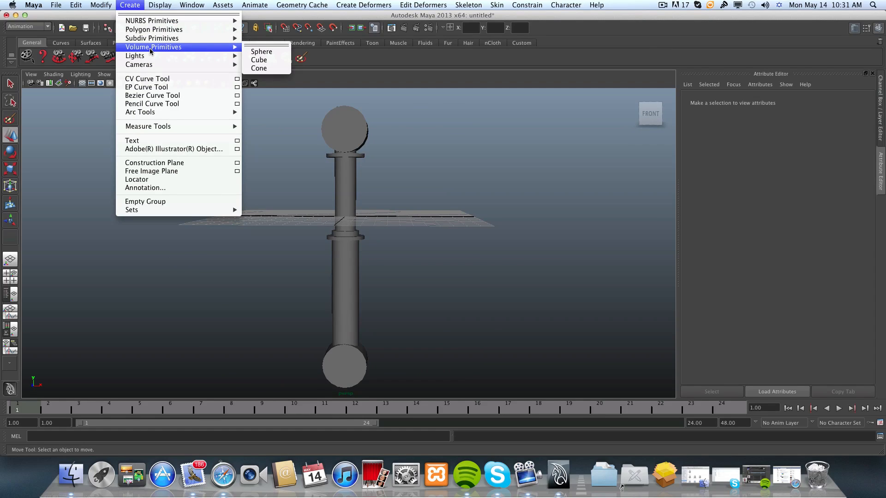
{"action": "mouse_move", "coordinate": [150, 30]}
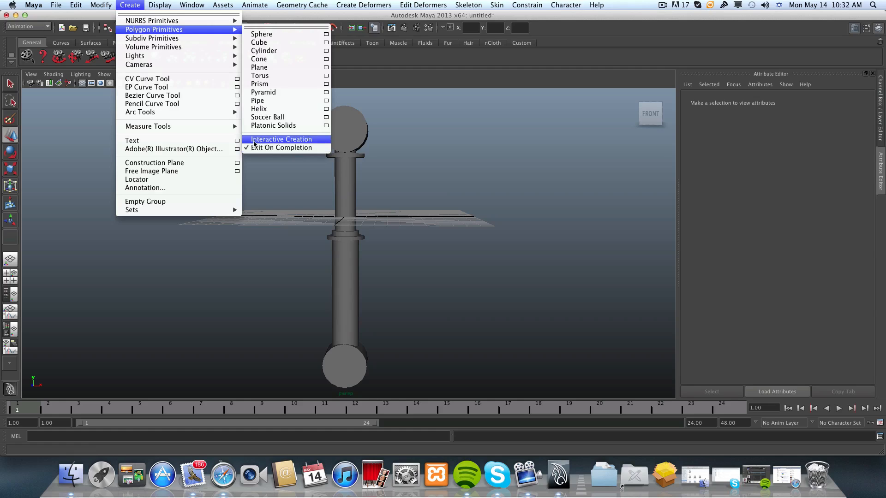
{"action": "mouse_move", "coordinate": [185, 29]}
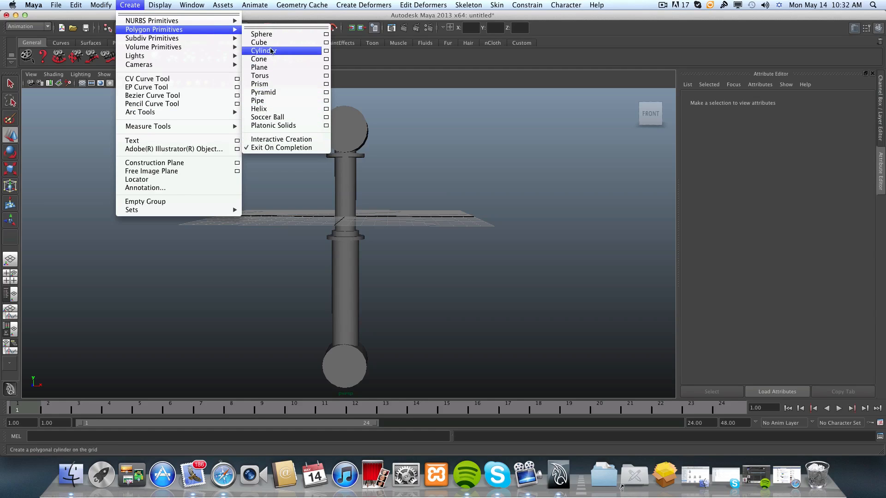
{"action": "left_click", "coordinate": [269, 110]}
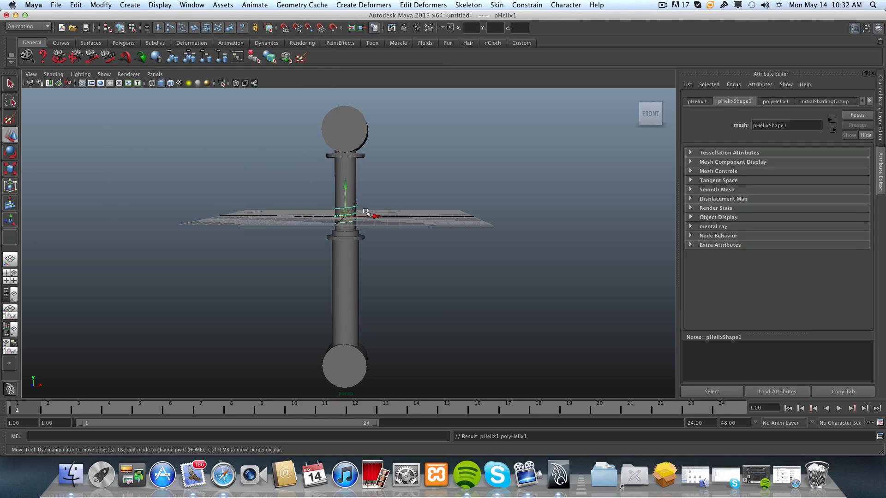
- Examine the helix around the shaft, and display its channel attributes and the Outliner beside the perspective view
{"action": "right_click_drag", "start_coordinate": [330, 217], "coordinate": [431, 261], "text": "alt"}
{"action": "left_click_drag", "start_coordinate": [398, 245], "coordinate": [414, 261], "text": "alt"}
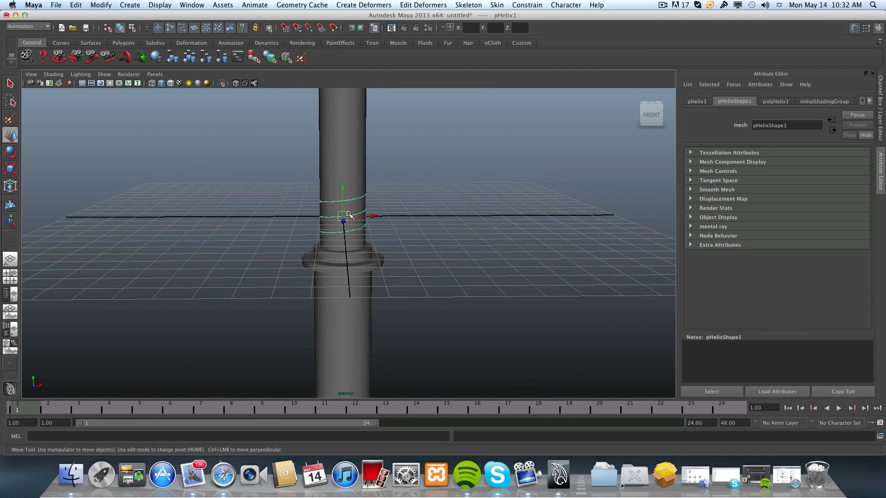
{"action": "mouse_move", "coordinate": [375, 225]}
{"action": "left_mouse_down", "text": "alt"}
{"action": "mouse_move", "coordinate": [306, 237]}
{"action": "mouse_move", "coordinate": [340, 216]}
{"action": "mouse_move", "coordinate": [379, 241]}
{"action": "left_mouse_up", "text": "alt"}
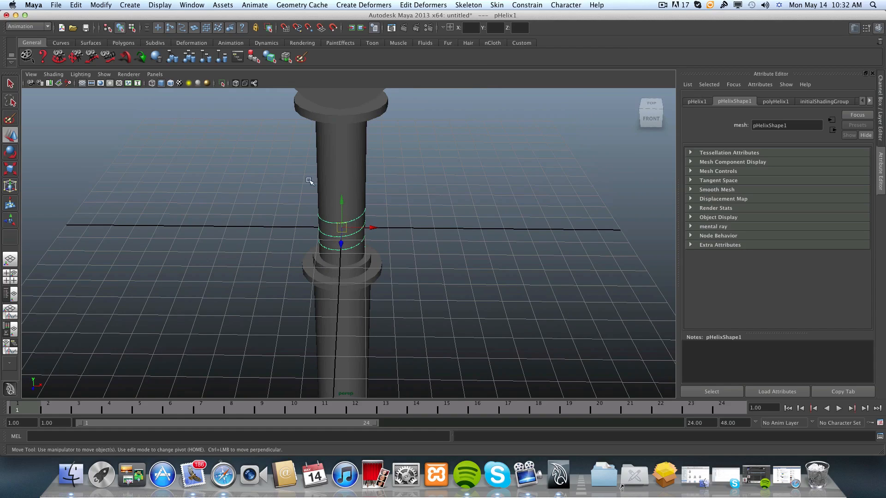
{"action": "left_click_drag", "start_coordinate": [313, 246], "coordinate": [340, 257], "text": "alt"}
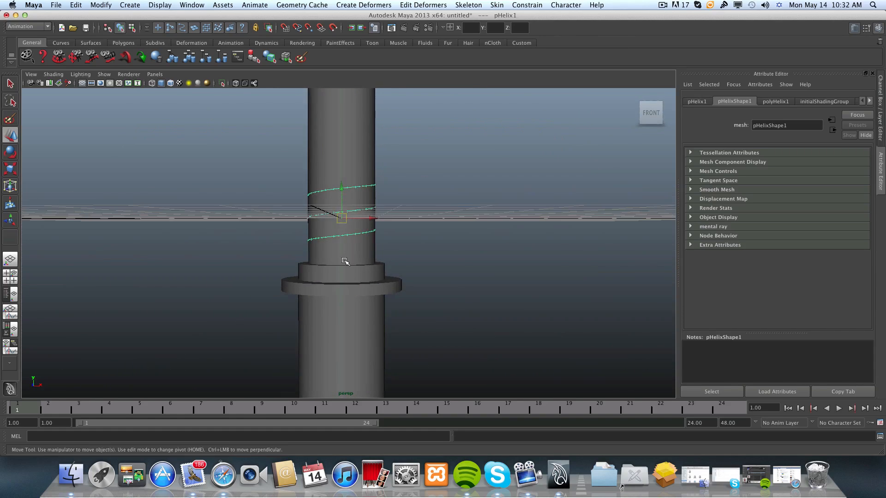
{"action": "left_click_drag", "start_coordinate": [456, 222], "coordinate": [417, 247], "text": "alt"}
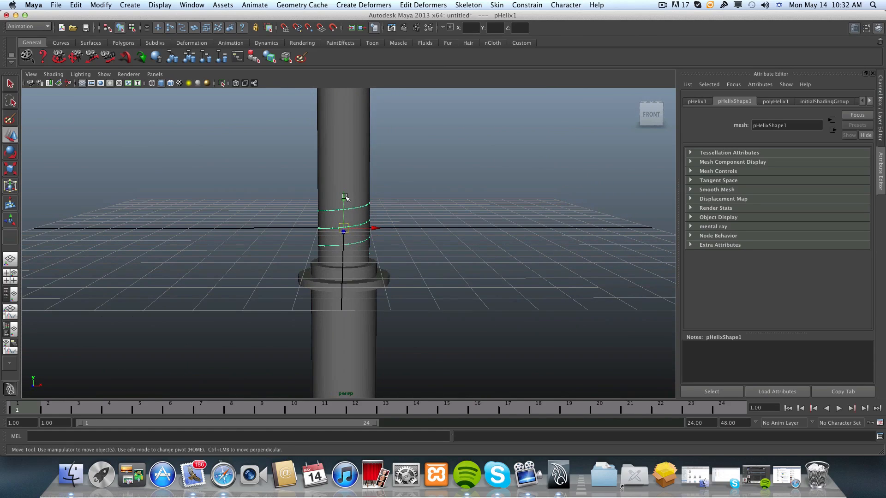
{"action": "mouse_move", "coordinate": [387, 216]}
{"action": "left_mouse_down", "text": "alt"}
{"action": "mouse_move", "coordinate": [489, 206]}
{"action": "mouse_move", "coordinate": [471, 182]}
{"action": "mouse_move", "coordinate": [365, 222]}
{"action": "mouse_move", "coordinate": [323, 226]}
{"action": "mouse_move", "coordinate": [352, 232]}
{"action": "mouse_move", "coordinate": [376, 255]}
{"action": "mouse_move", "coordinate": [379, 217]}
{"action": "left_mouse_up", "text": "alt"}
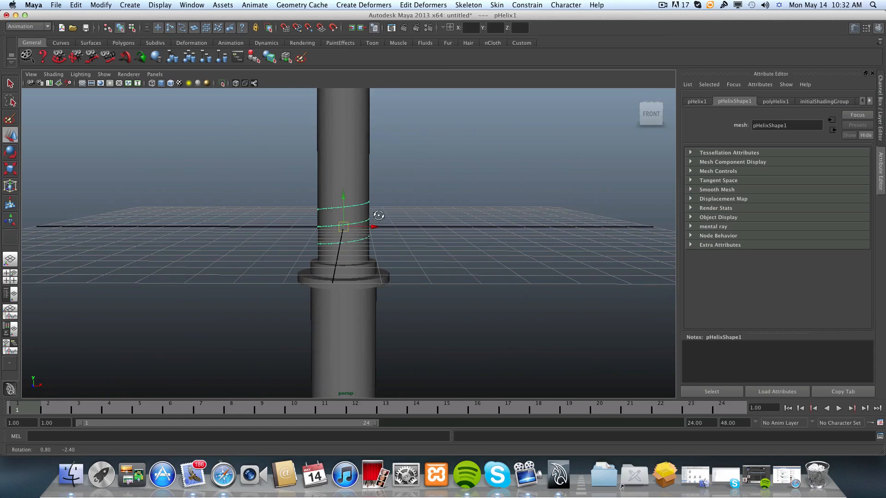
{"action": "left_click", "coordinate": [879, 29]}
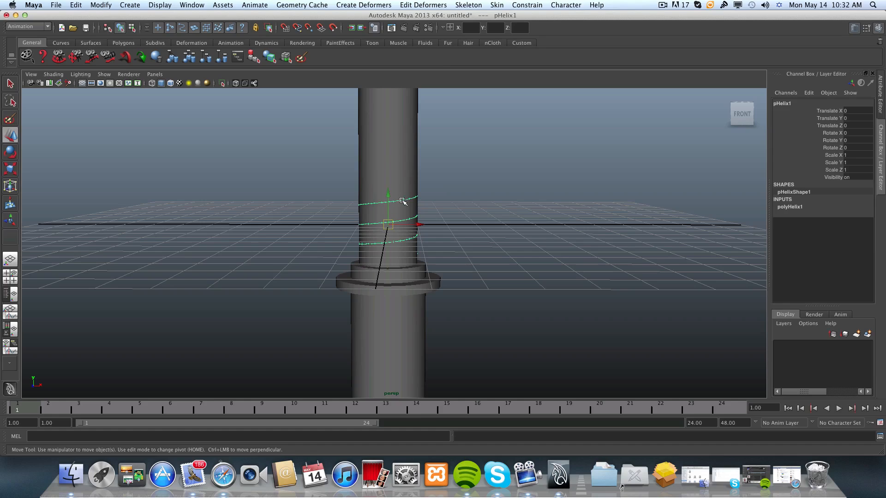
{"action": "left_click", "coordinate": [10, 294]}
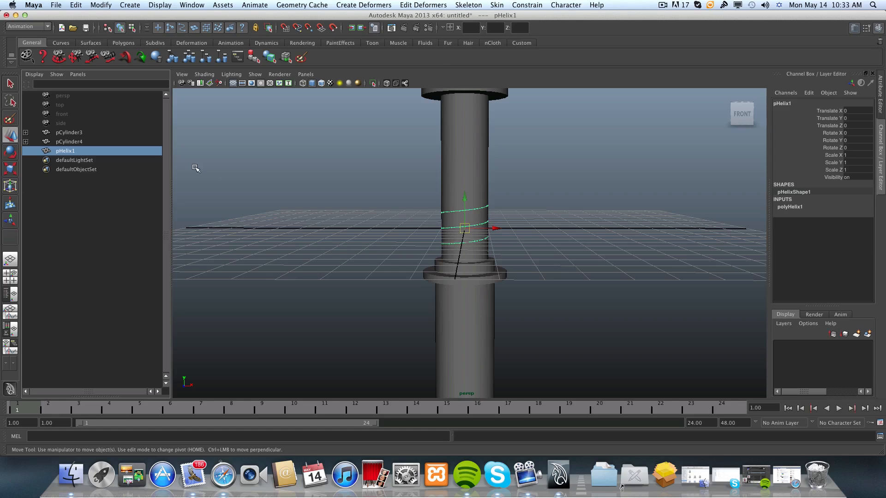
- Select pHelix1 and try a radius of 1.3 and a width of 0.6 in its polyHelix1 inputs
{"action": "left_click", "coordinate": [321, 225]}
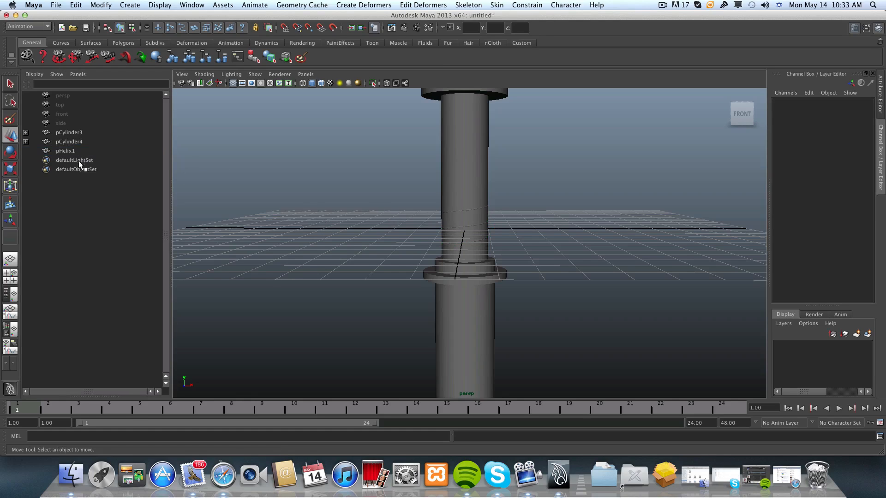
{"action": "left_click", "coordinate": [66, 151]}
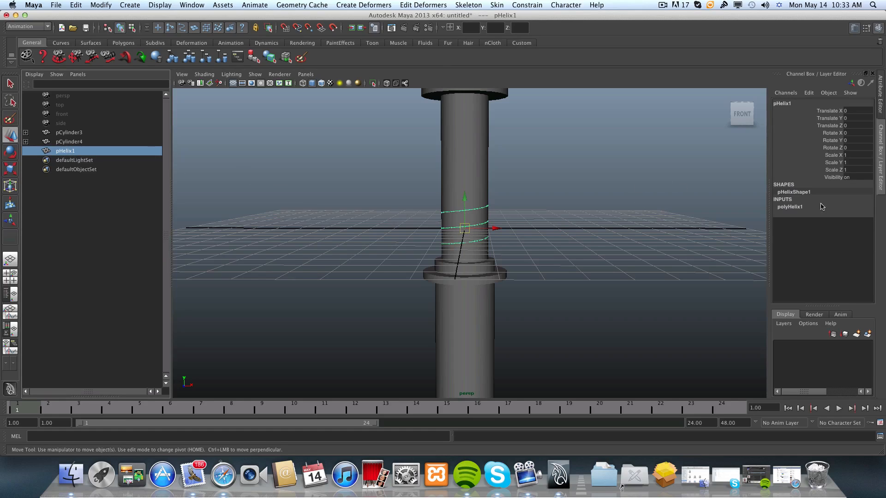
{"action": "left_click", "coordinate": [793, 208]}
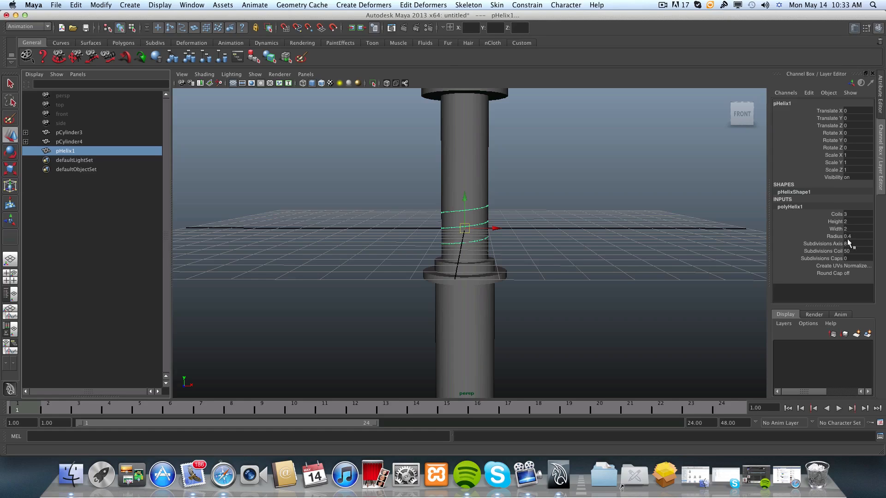
{"action": "left_click", "coordinate": [833, 215]}
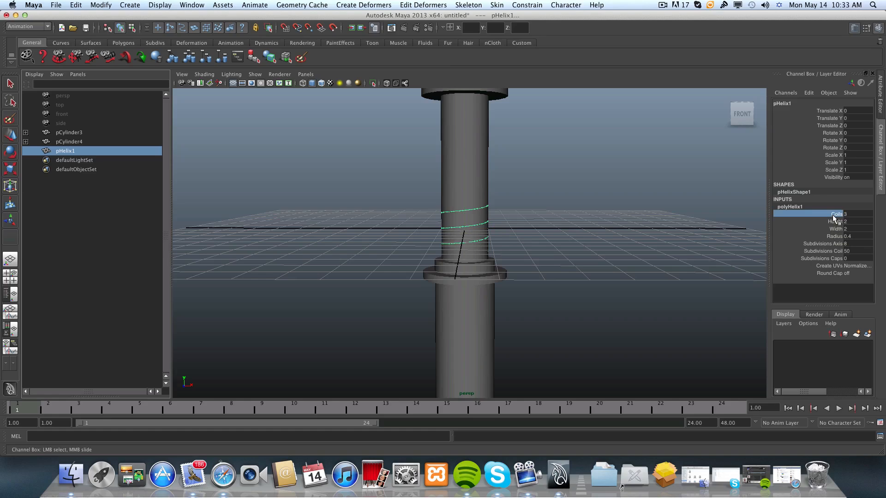
{"action": "left_click", "coordinate": [835, 231]}
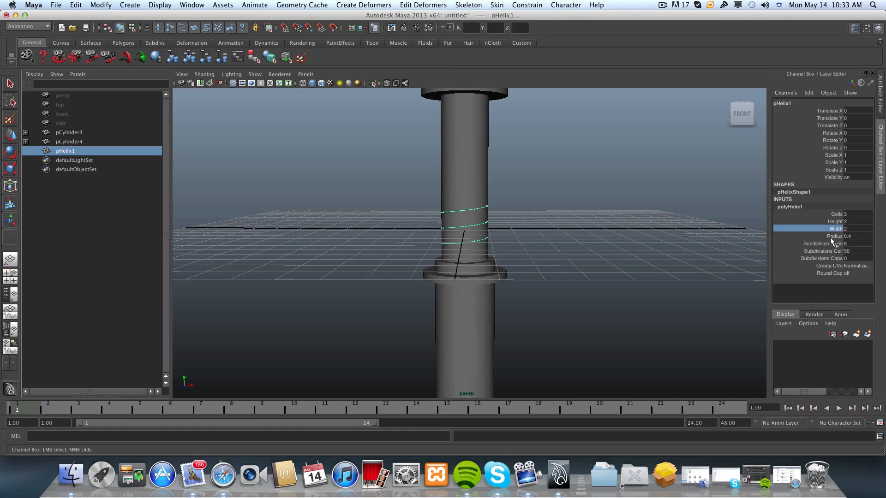
{"action": "left_click", "coordinate": [836, 237]}
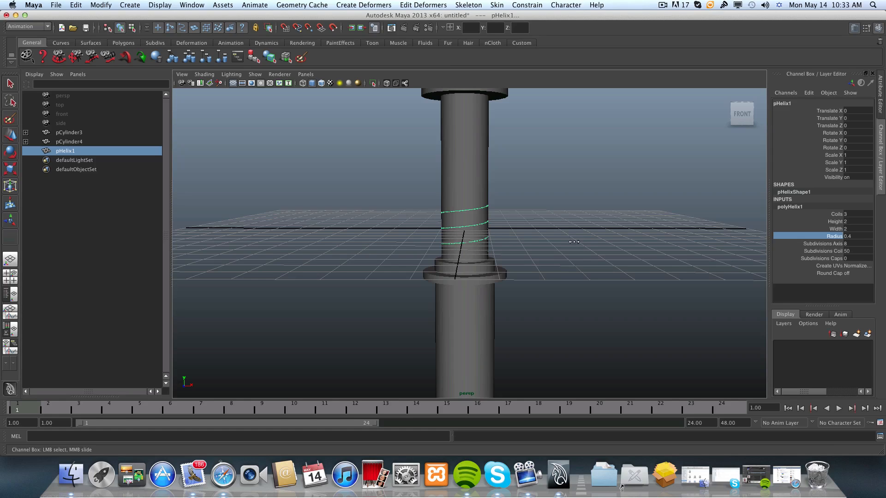
{"action": "mouse_move", "coordinate": [575, 242]}
{"action": "middle_mouse_down"}
{"action": "mouse_move", "coordinate": [587, 243]}
{"action": "mouse_move", "coordinate": [578, 245]}
{"action": "middle_mouse_up"}
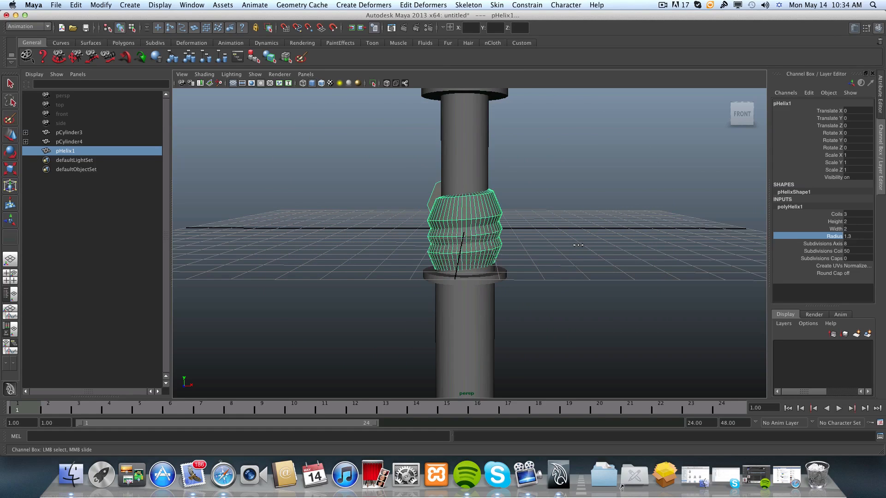
{"action": "left_click", "coordinate": [834, 229]}
{"action": "mouse_move", "coordinate": [627, 239]}
{"action": "middle_mouse_down"}
{"action": "mouse_move", "coordinate": [598, 240]}
{"action": "mouse_move", "coordinate": [633, 240]}
{"action": "mouse_move", "coordinate": [620, 241]}
{"action": "middle_mouse_up"}
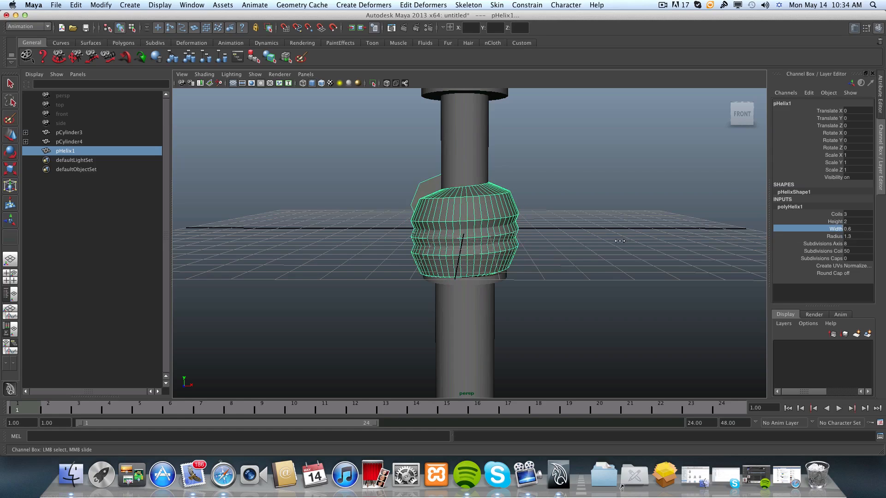
- Undo the helix's radius and width changes and return to the Move tool
{"action": "key", "text": "z"}
{"action": "key", "text": "z"}
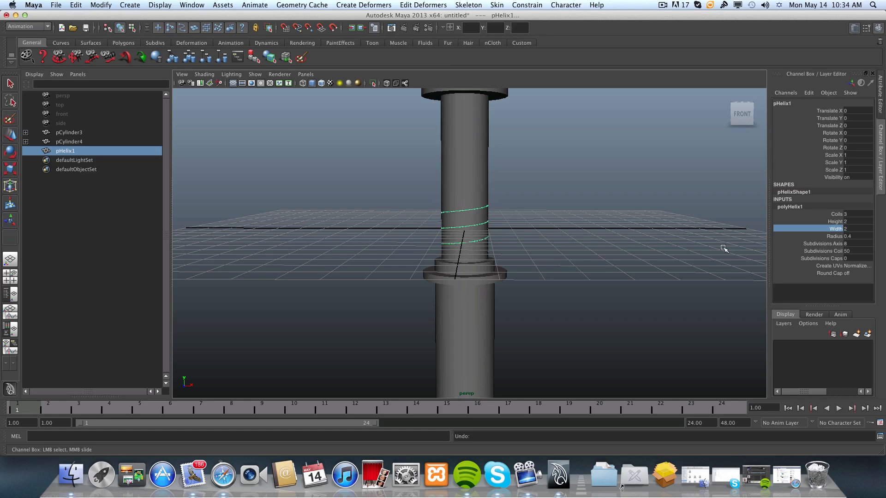
{"action": "key", "text": "w"}
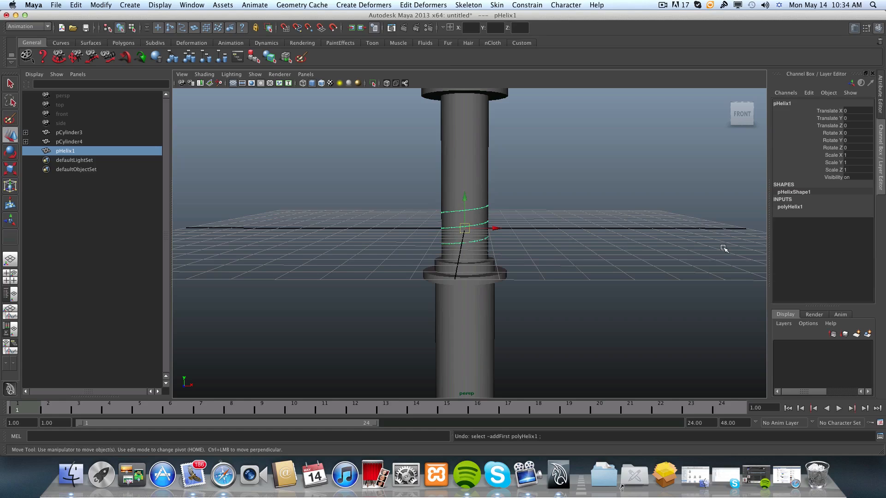
- Scale pHelix1 uniformly to 2.57 and set its polyHelix1 width to 1.7
{"action": "key", "text": "r"}
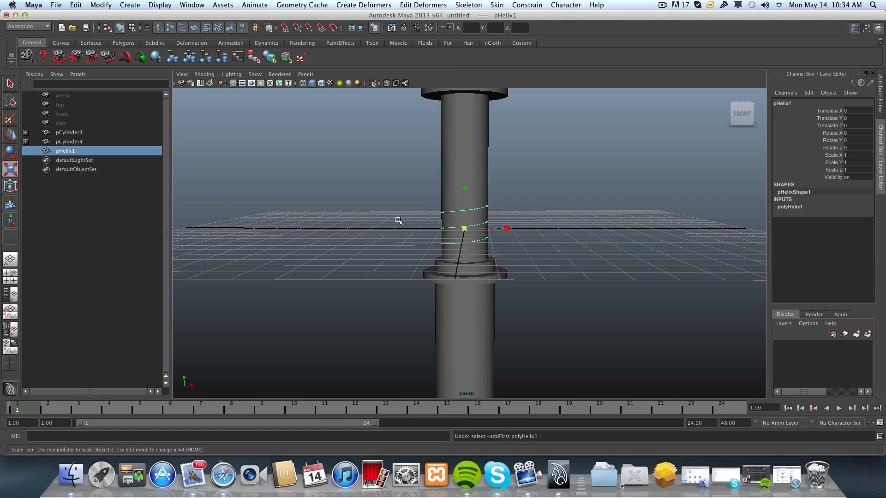
{"action": "left_click_drag", "start_coordinate": [465, 229], "coordinate": [538, 230]}
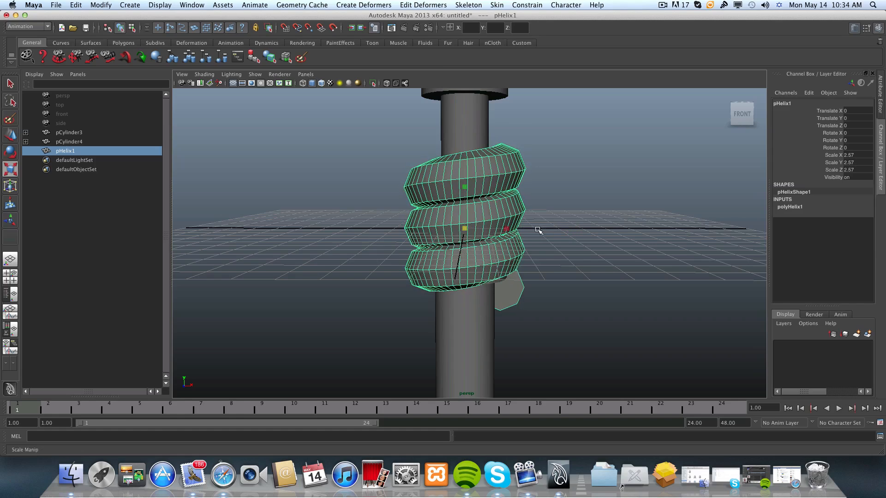
{"action": "left_click", "coordinate": [784, 206]}
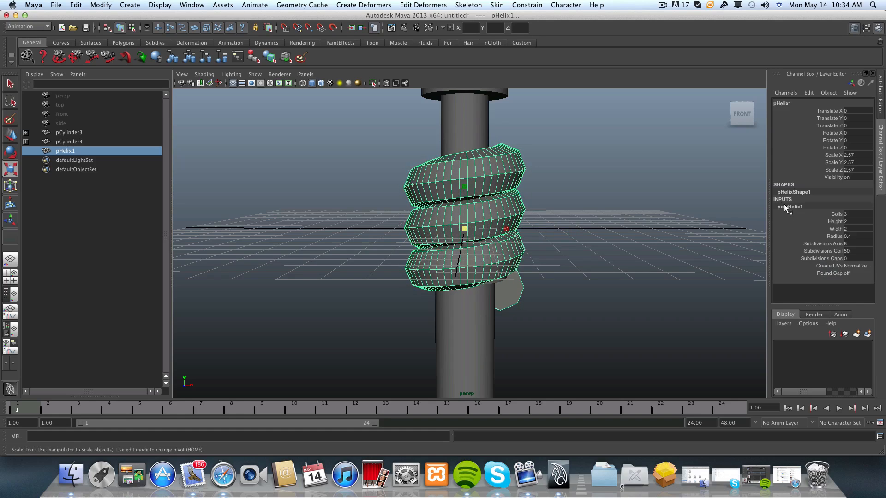
{"action": "left_click", "coordinate": [837, 229]}
{"action": "mouse_move", "coordinate": [560, 242]}
{"action": "middle_mouse_down"}
{"action": "mouse_move", "coordinate": [550, 241]}
{"action": "mouse_move", "coordinate": [559, 241]}
{"action": "middle_mouse_up"}
{"action": "left_click_drag", "start_coordinate": [560, 241], "coordinate": [616, 251], "text": "alt"}
{"action": "left_click_drag", "start_coordinate": [490, 192], "coordinate": [502, 210], "text": "alt"}
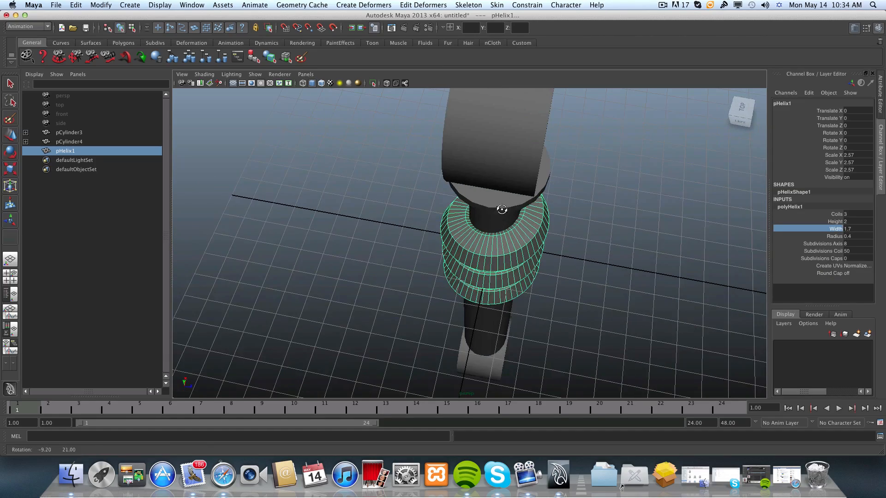
{"action": "left_click_drag", "start_coordinate": [524, 245], "coordinate": [438, 215], "text": "alt"}
- Thin the spring wire by setting the polyHelix1 radius to 0.1
{"action": "left_click", "coordinate": [822, 237]}
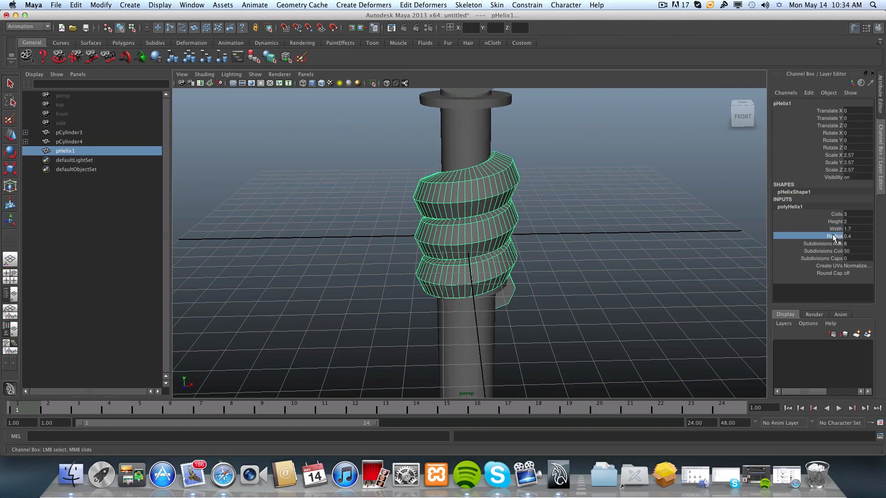
{"action": "mouse_move", "coordinate": [618, 215]}
{"action": "middle_mouse_down"}
{"action": "mouse_move", "coordinate": [628, 216]}
{"action": "mouse_move", "coordinate": [612, 215]}
{"action": "middle_mouse_up"}
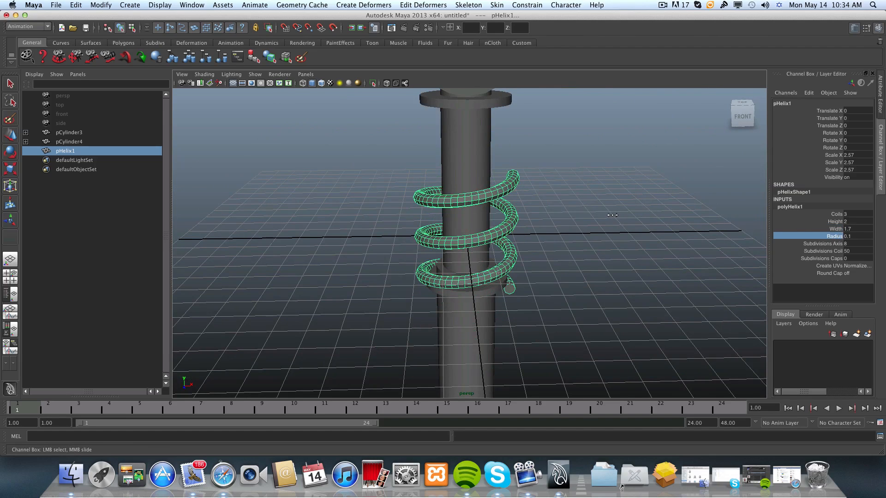
{"action": "left_click_drag", "start_coordinate": [604, 221], "coordinate": [600, 203], "text": "alt"}
{"action": "left_click", "coordinate": [17, 171]}
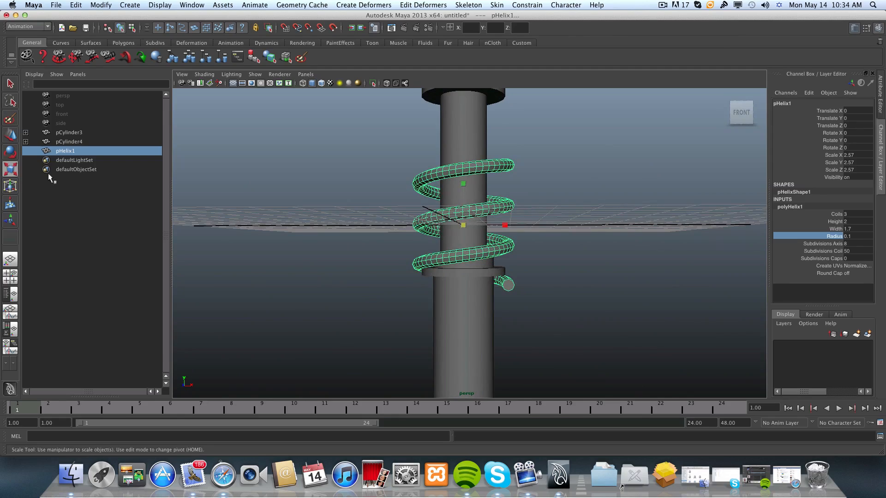
- Examine the collar discs above and below the helix to compare their diameter with the spring
{"action": "left_click_drag", "start_coordinate": [452, 233], "coordinate": [491, 286]}
{"action": "left_click", "coordinate": [491, 302]}
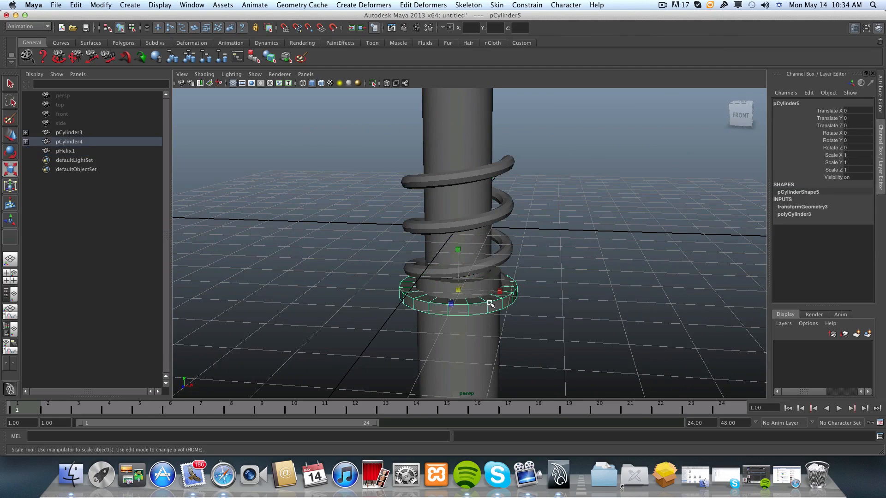
{"action": "middle_click_drag", "start_coordinate": [472, 250], "coordinate": [439, 287], "text": "alt"}
{"action": "middle_click_drag", "start_coordinate": [439, 231], "coordinate": [443, 290], "text": "alt"}
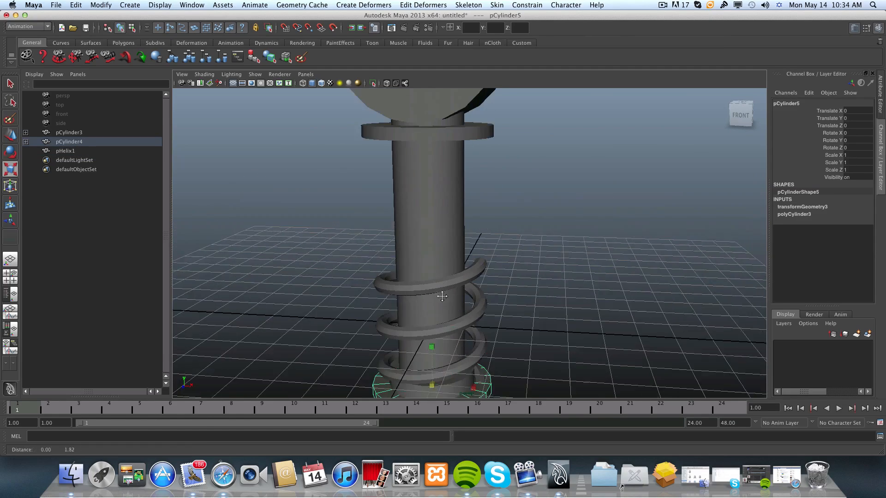
{"action": "right_click_drag", "start_coordinate": [443, 290], "coordinate": [419, 264], "text": "alt"}
{"action": "left_click_drag", "start_coordinate": [419, 264], "coordinate": [424, 134], "text": "alt"}
{"action": "left_click", "coordinate": [423, 134]}
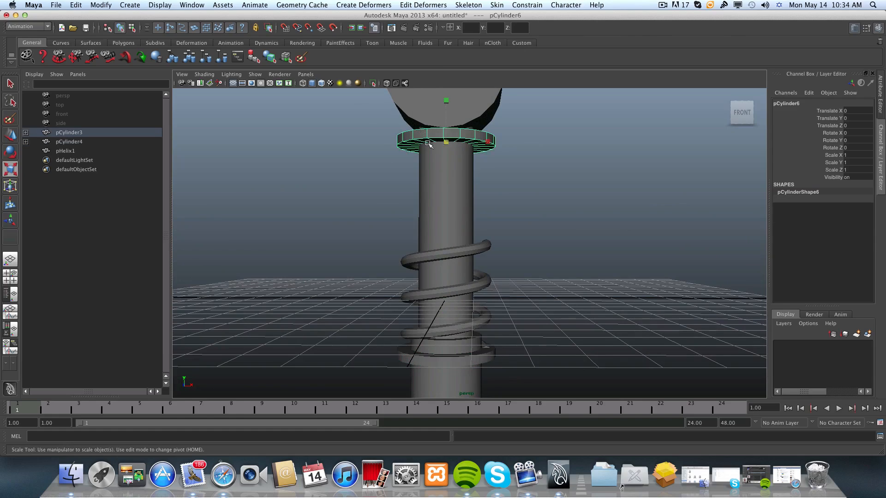
{"action": "left_click", "coordinate": [428, 363], "text": "shift"}
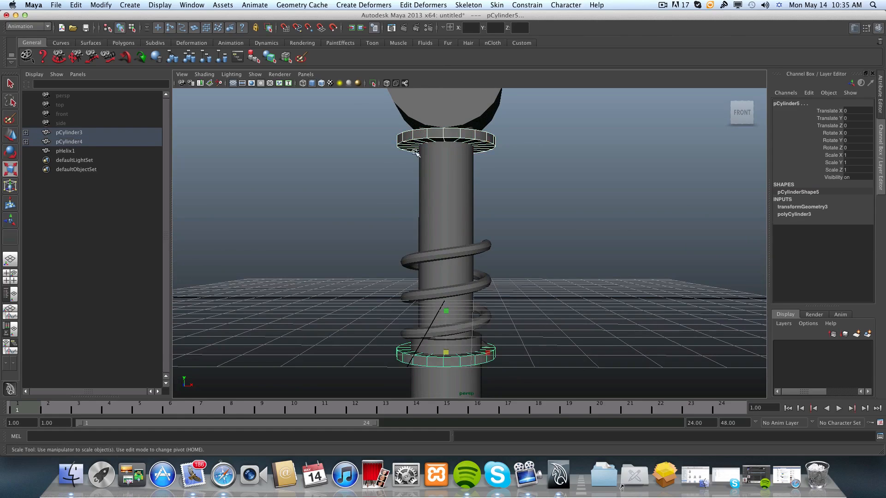
{"action": "left_click_drag", "start_coordinate": [452, 320], "coordinate": [401, 300], "text": "alt"}
- Scale pHelix1 down uniformly to 1.96 so the coils fit within the collar discs' diameter
{"action": "left_click", "coordinate": [475, 242]}
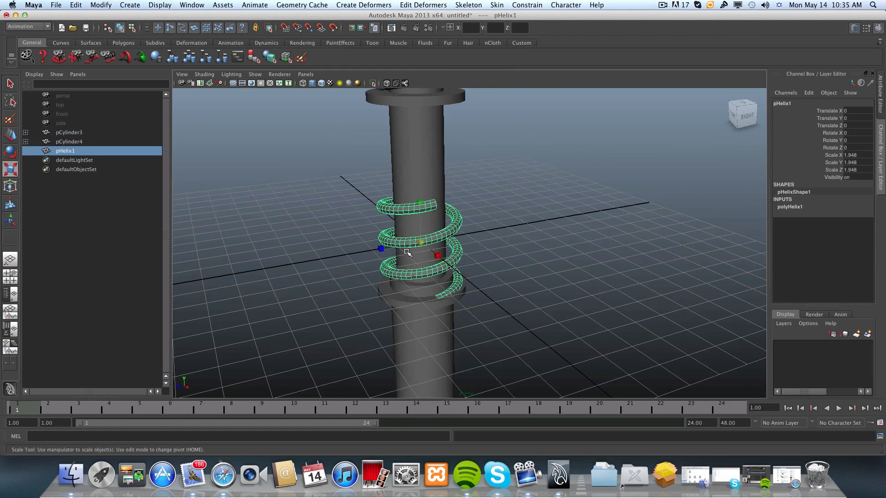
{"action": "left_click_drag", "start_coordinate": [423, 244], "coordinate": [421, 250]}
{"action": "left_click_drag", "start_coordinate": [392, 295], "coordinate": [463, 265], "text": "alt"}
{"action": "right_click_drag", "start_coordinate": [463, 265], "coordinate": [538, 299], "text": "alt"}
{"action": "left_click_drag", "start_coordinate": [458, 298], "coordinate": [482, 322], "text": "alt"}
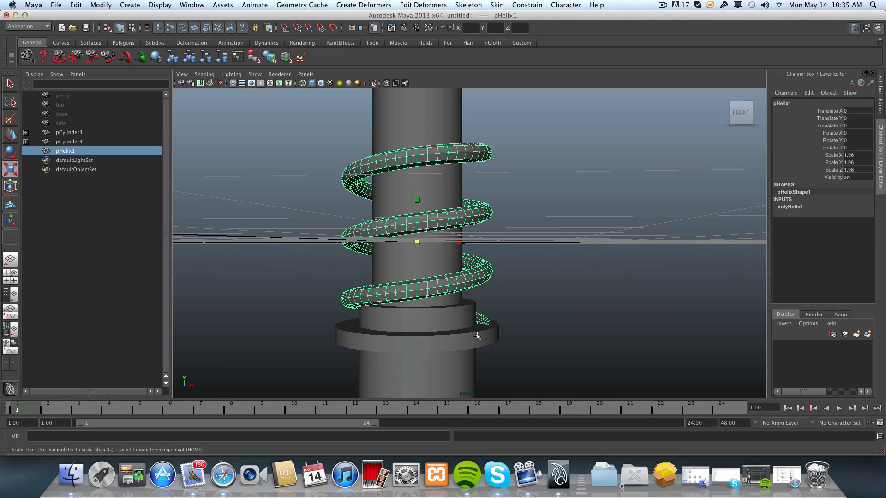
{"action": "left_click", "coordinate": [471, 343]}
{"action": "left_click", "coordinate": [476, 286]}
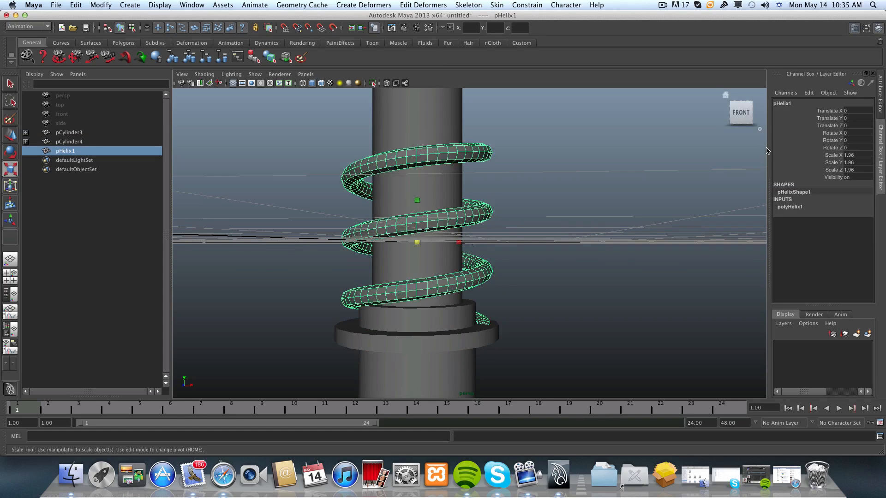
- Increase the number of coils in pHelix1's polyHelix1 inputs to 7.1
{"action": "left_click", "coordinate": [791, 206]}
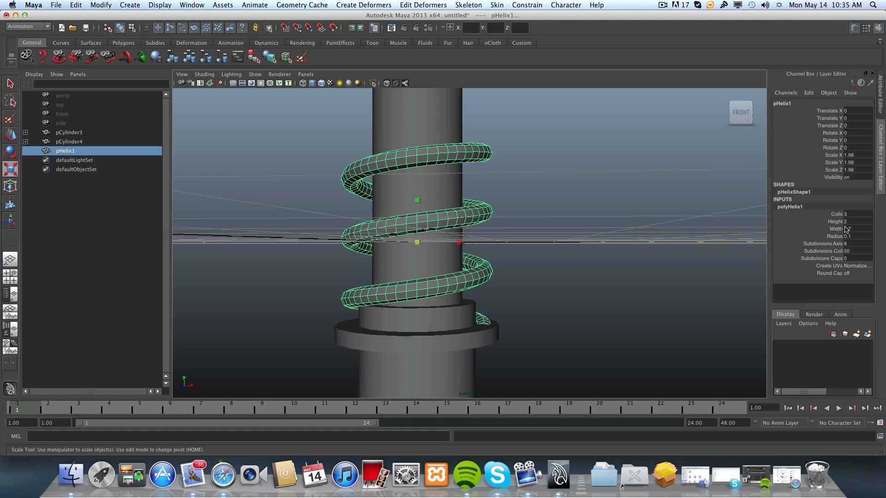
{"action": "left_click_drag", "start_coordinate": [528, 199], "coordinate": [494, 224], "text": "alt"}
{"action": "right_click_drag", "start_coordinate": [542, 221], "coordinate": [483, 215], "text": "alt"}
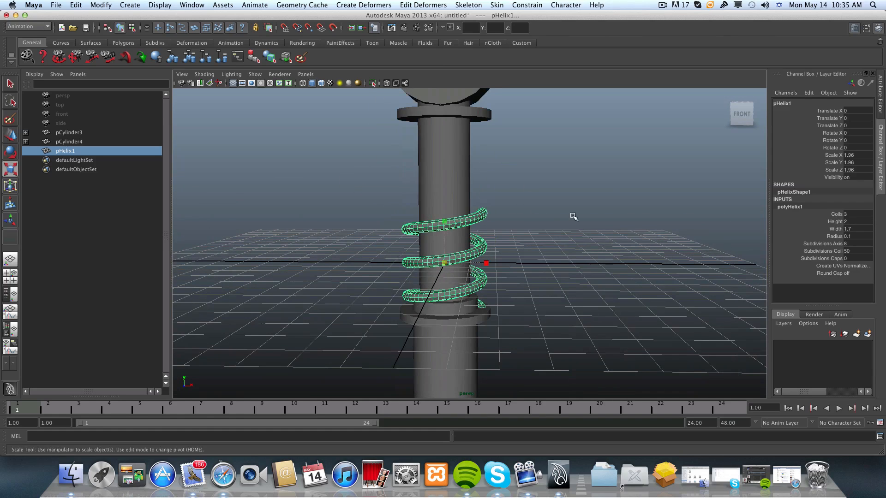
{"action": "left_click", "coordinate": [836, 215]}
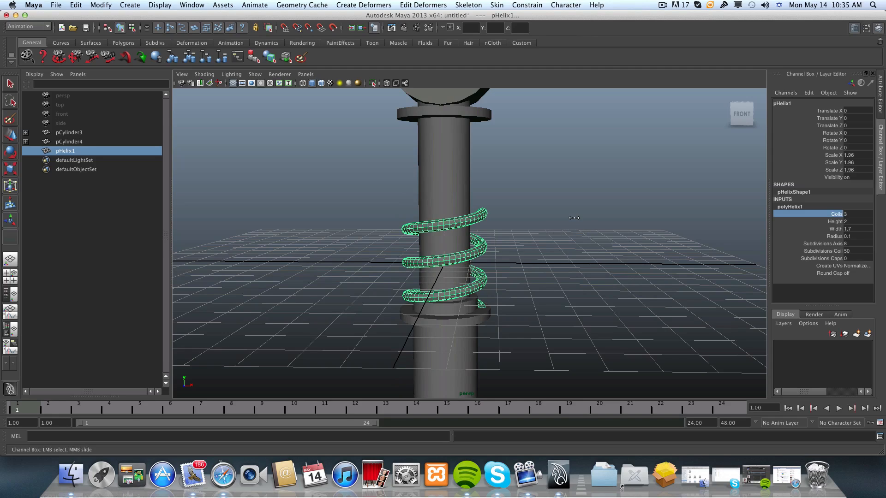
{"action": "middle_click_drag", "start_coordinate": [574, 218], "coordinate": [593, 216]}
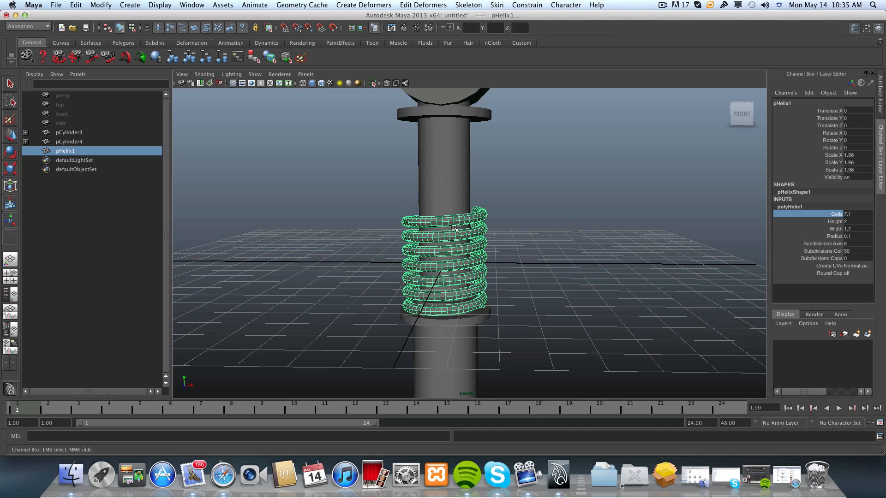
{"action": "mouse_move", "coordinate": [495, 263]}
{"action": "left_mouse_down", "text": "alt"}
{"action": "mouse_move", "coordinate": [530, 245]}
{"action": "mouse_move", "coordinate": [500, 267]}
{"action": "mouse_move", "coordinate": [495, 283]}
{"action": "mouse_move", "coordinate": [496, 263]}
{"action": "left_mouse_up", "text": "alt"}
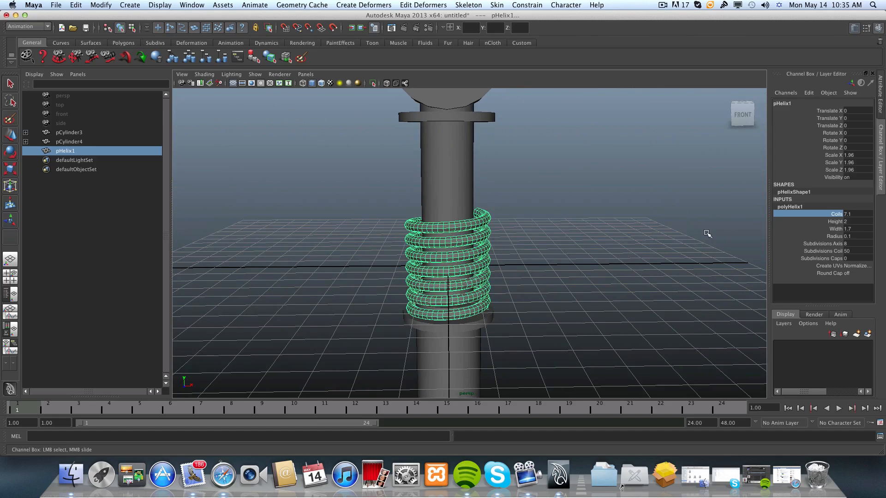
- Stretch the spring by setting the polyHelix1 height to 3.7
{"action": "left_click", "coordinate": [832, 222]}
{"action": "middle_click_drag", "start_coordinate": [549, 252], "coordinate": [558, 249]}
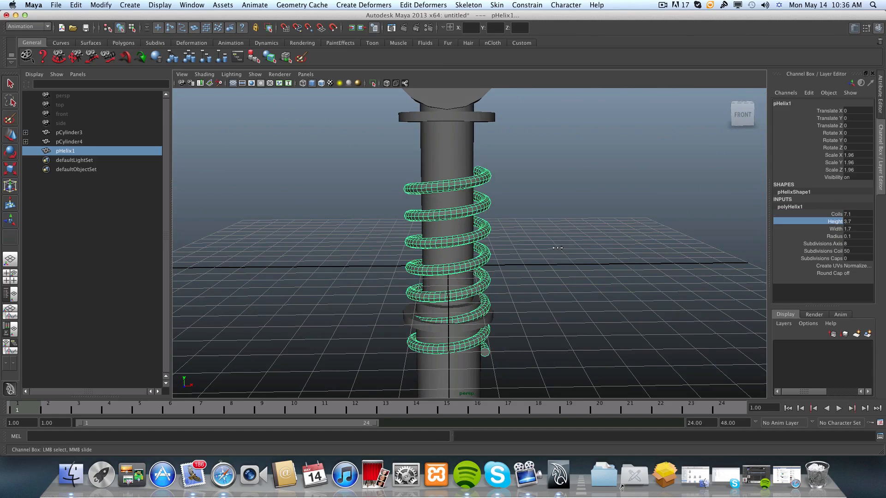
{"action": "left_click_drag", "start_coordinate": [558, 257], "coordinate": [550, 249], "text": "alt"}
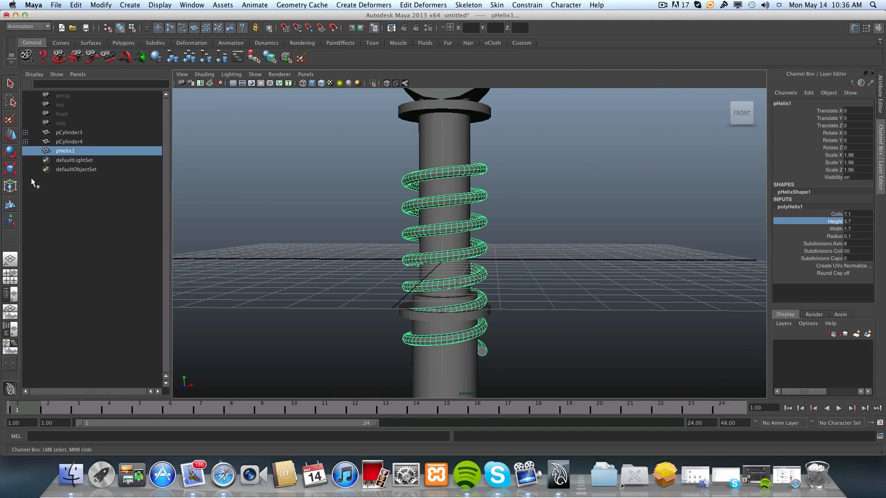
- Move pHelix1 up between the two collar discs, to a Translate Y of 1.859
{"action": "left_click", "coordinate": [10, 134]}
{"action": "left_click_drag", "start_coordinate": [451, 230], "coordinate": [446, 177]}
{"action": "left_click_drag", "start_coordinate": [496, 201], "coordinate": [464, 165], "text": "alt"}
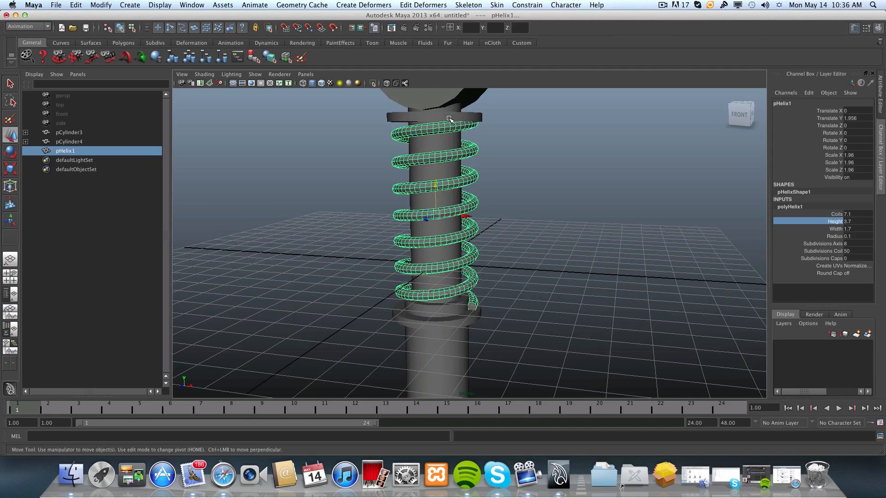
{"action": "left_click", "coordinate": [449, 119]}
{"action": "left_click", "coordinate": [462, 320]}
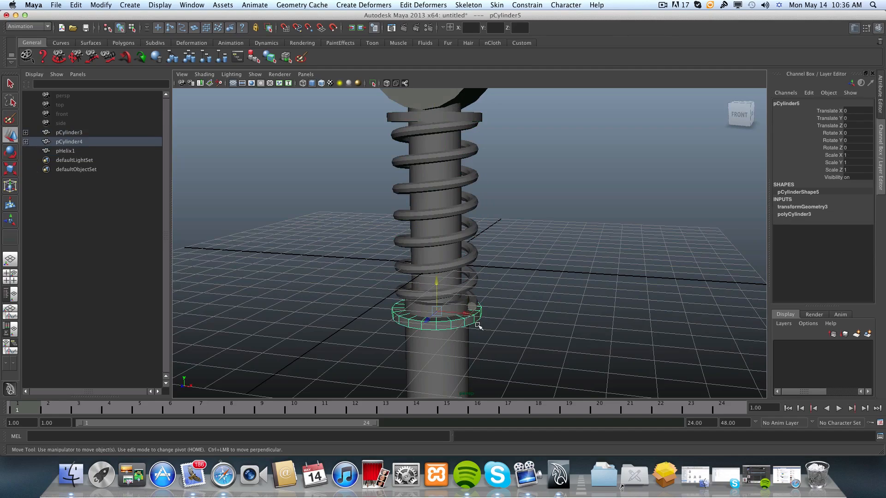
{"action": "left_click", "coordinate": [438, 226]}
{"action": "mouse_move", "coordinate": [437, 226]}
{"action": "left_mouse_down", "text": "alt"}
{"action": "mouse_move", "coordinate": [402, 245]}
{"action": "mouse_move", "coordinate": [428, 235]}
{"action": "left_mouse_up", "text": "alt"}
{"action": "left_click_drag", "start_coordinate": [428, 178], "coordinate": [455, 168]}
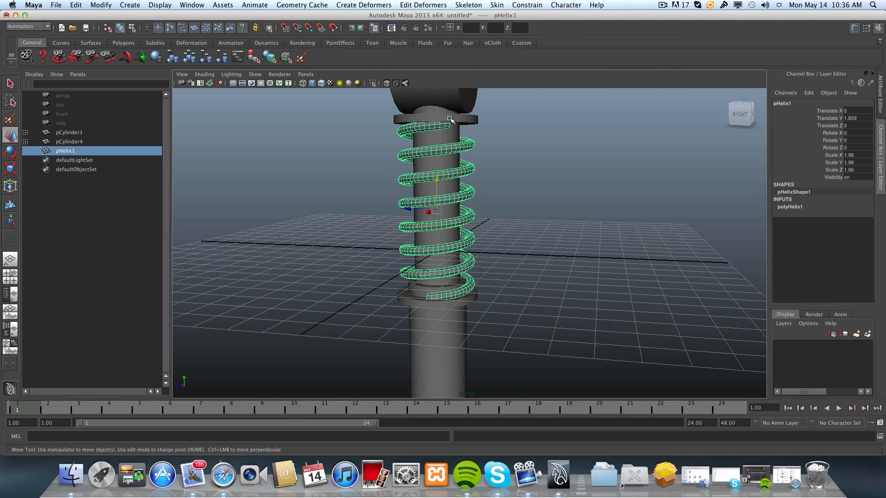
- Shorten the spring by setting the polyHelix1 height to 3.5, checking its ends against both collar discs
{"action": "left_click_drag", "start_coordinate": [473, 320], "coordinate": [451, 279], "text": "alt"}
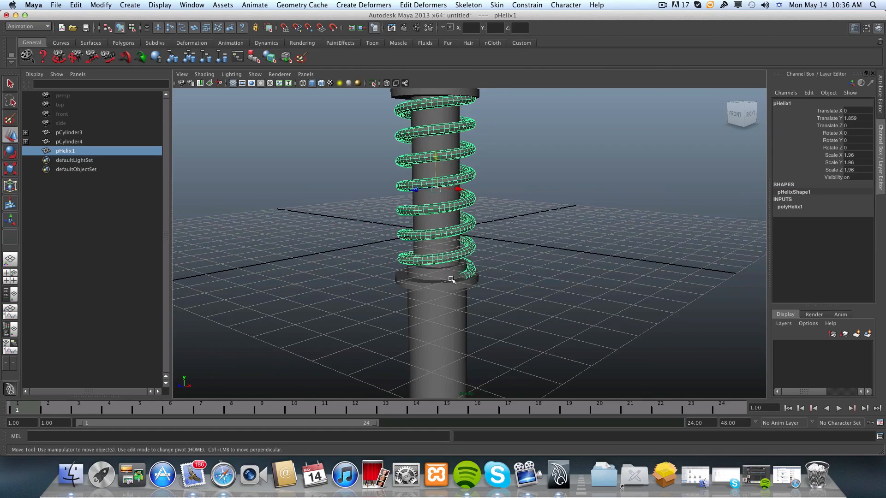
{"action": "left_click", "coordinate": [791, 207]}
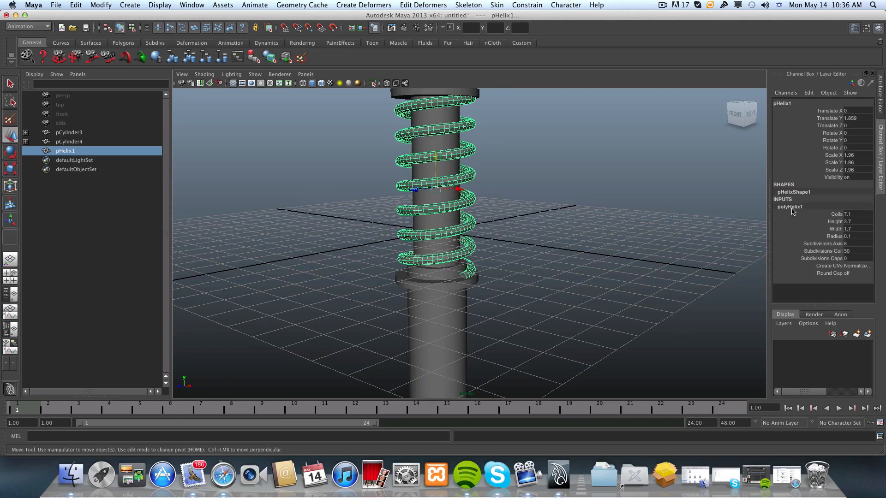
{"action": "left_click", "coordinate": [831, 223]}
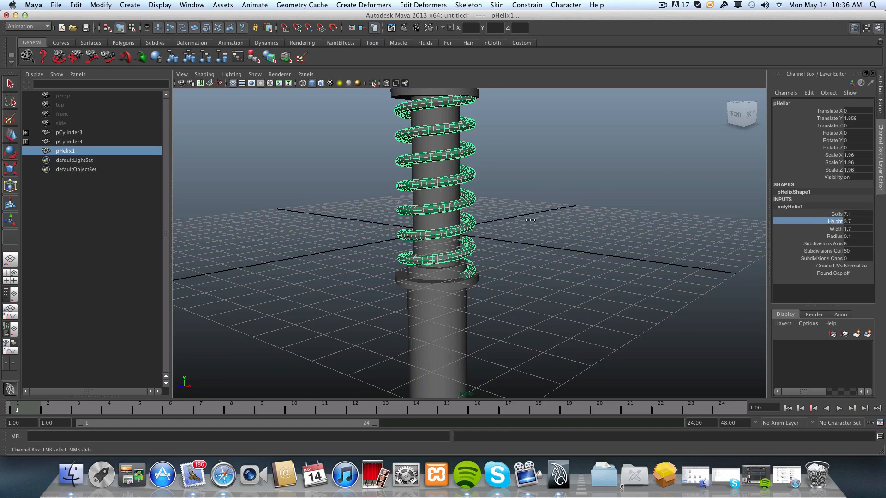
{"action": "middle_click_drag", "start_coordinate": [530, 221], "coordinate": [529, 220]}
{"action": "left_click_drag", "start_coordinate": [529, 221], "coordinate": [568, 234], "text": "alt"}
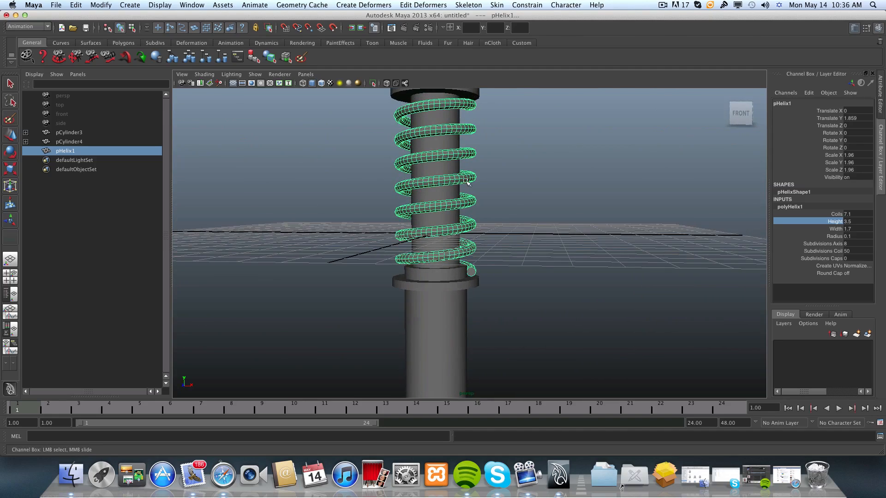
{"action": "middle_click_drag", "start_coordinate": [493, 251], "coordinate": [515, 294], "text": "alt"}
{"action": "left_click_drag", "start_coordinate": [514, 294], "coordinate": [569, 322], "text": "alt"}
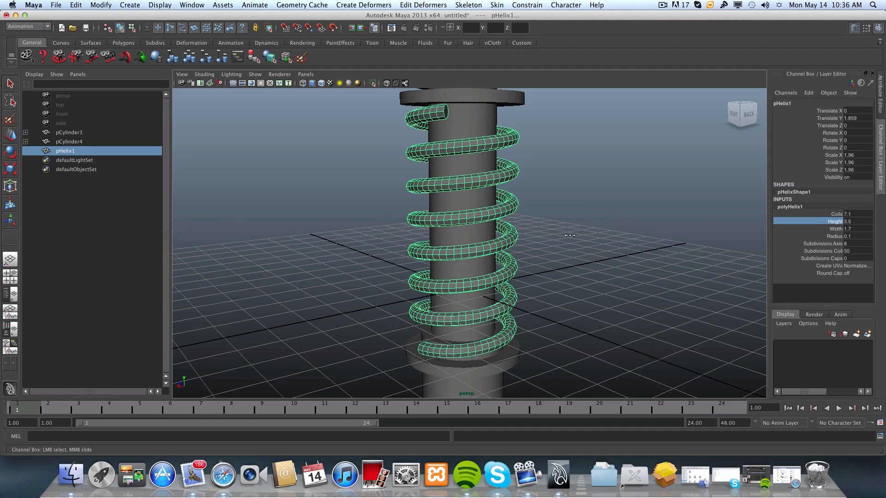
{"action": "left_click_drag", "start_coordinate": [569, 238], "coordinate": [603, 287], "text": "alt"}
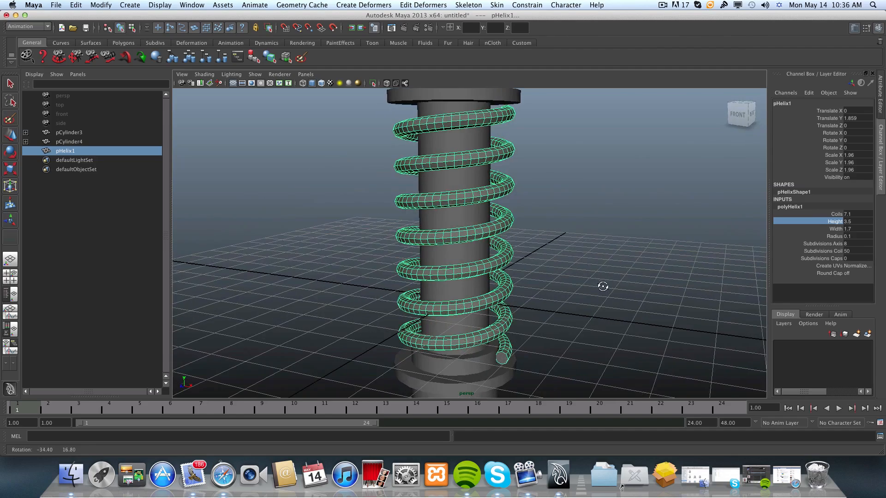
- Lower the upper collar disc, pCylinder6, onto the spring's top end at a Translate Y of -0.047
{"action": "middle_click_drag", "start_coordinate": [524, 202], "coordinate": [531, 227], "text": "alt"}
{"action": "left_click_drag", "start_coordinate": [530, 228], "coordinate": [534, 227], "text": "alt"}
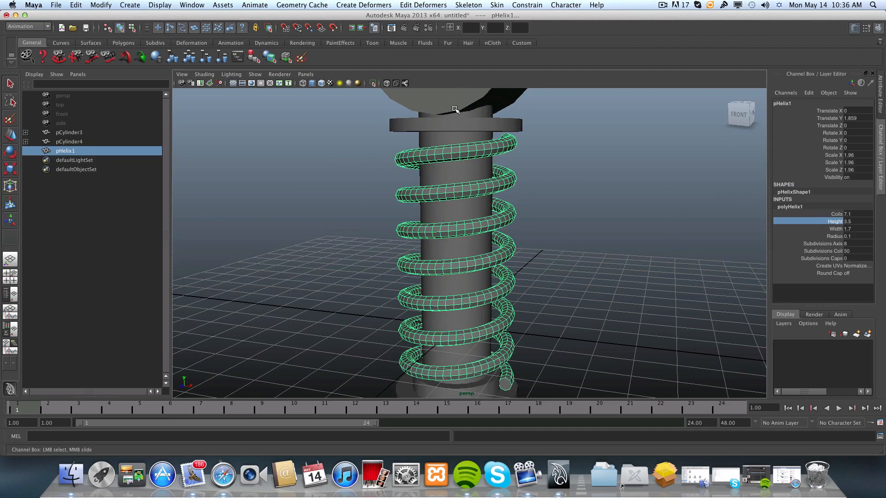
{"action": "left_click", "coordinate": [461, 131]}
{"action": "key", "text": "w"}
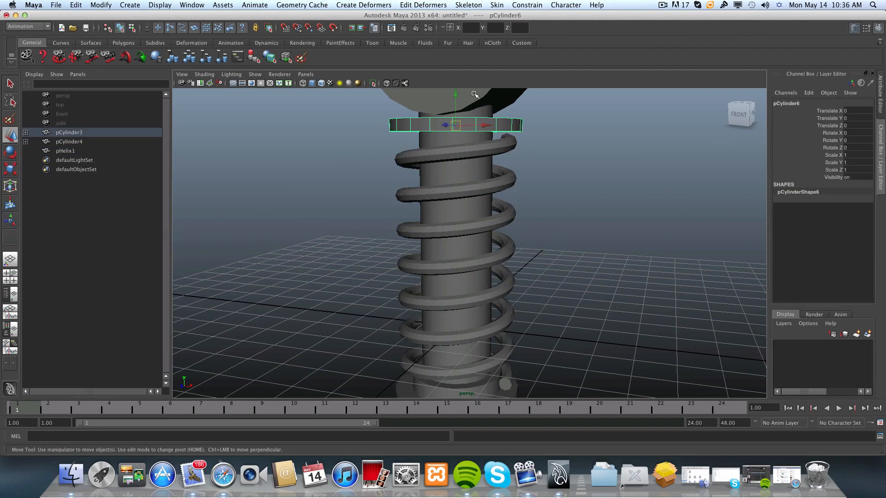
{"action": "middle_click_drag", "start_coordinate": [476, 146], "coordinate": [460, 159], "text": "alt"}
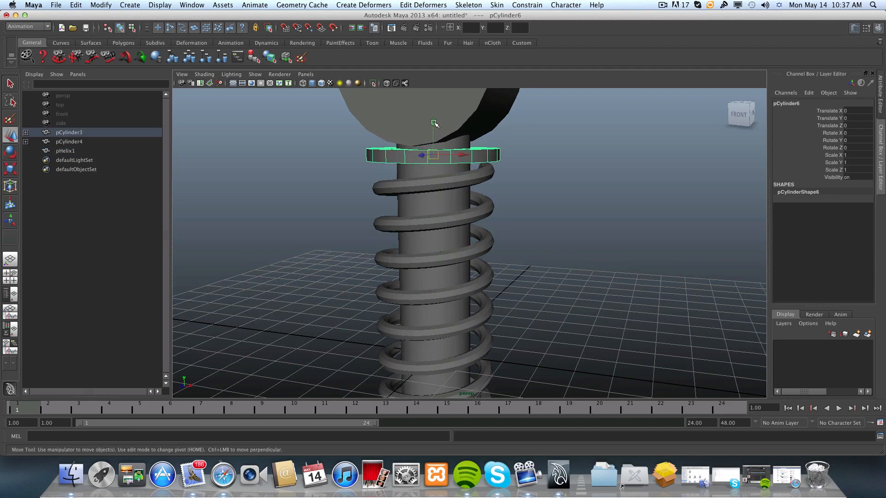
{"action": "left_click_drag", "start_coordinate": [433, 124], "coordinate": [433, 127]}
- Raise the lower collar disc, pCylinder5, against the spring's bottom end at a Translate Y of 0.054
{"action": "left_click_drag", "start_coordinate": [471, 149], "coordinate": [424, 125], "text": "alt"}
{"action": "middle_click_drag", "start_coordinate": [467, 185], "coordinate": [463, 175], "text": "alt"}
{"action": "middle_click_drag", "start_coordinate": [435, 236], "coordinate": [450, 185], "text": "alt"}
{"action": "left_click_drag", "start_coordinate": [467, 258], "coordinate": [524, 256], "text": "alt"}
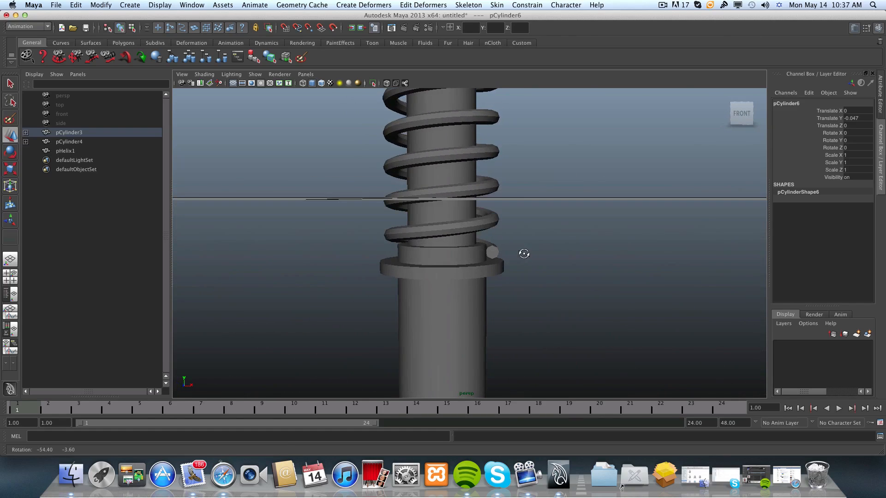
{"action": "left_click", "coordinate": [473, 272]}
{"action": "mouse_move", "coordinate": [452, 251]}
{"action": "left_mouse_down", "text": "alt"}
{"action": "mouse_move", "coordinate": [455, 260]}
{"action": "mouse_move", "coordinate": [442, 237]}
{"action": "left_mouse_up", "text": "alt"}
{"action": "left_click_drag", "start_coordinate": [442, 236], "coordinate": [493, 257]}
{"action": "right_click_drag", "start_coordinate": [493, 257], "coordinate": [420, 225], "text": "alt"}
{"action": "middle_click_drag", "start_coordinate": [450, 226], "coordinate": [447, 281], "text": "alt"}
{"action": "right_click_drag", "start_coordinate": [447, 281], "coordinate": [445, 244], "text": "alt"}
{"action": "left_click_drag", "start_coordinate": [445, 244], "coordinate": [457, 236], "text": "alt"}
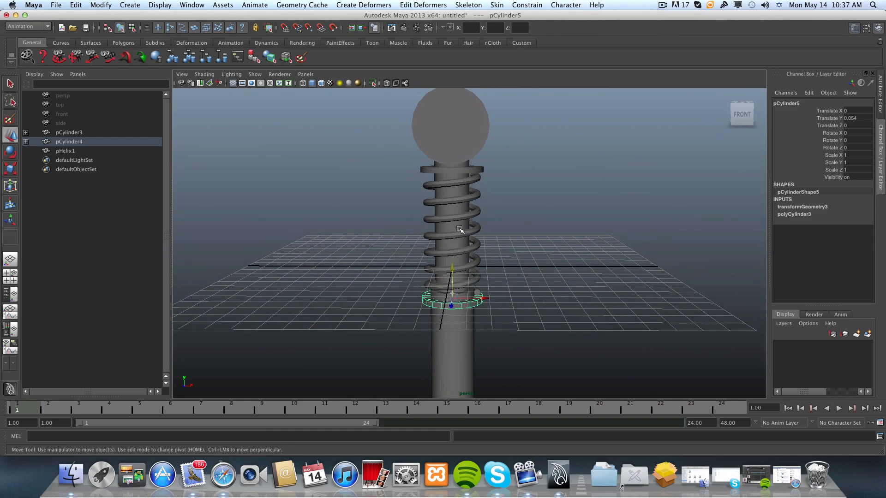
- Try a plain duplicate of pHelix1 placed beside the shock absorber at Translate X 5.289, and delete that copy
{"action": "left_click", "coordinate": [470, 218]}
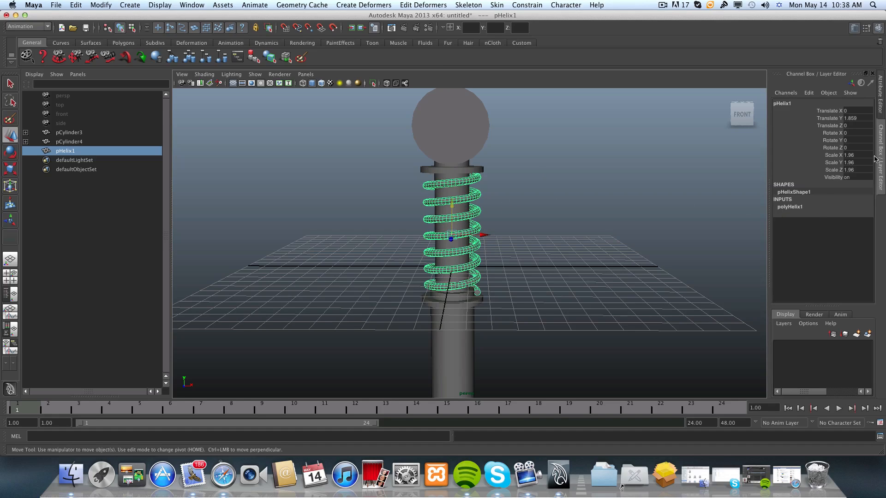
{"action": "left_click", "coordinate": [792, 207]}
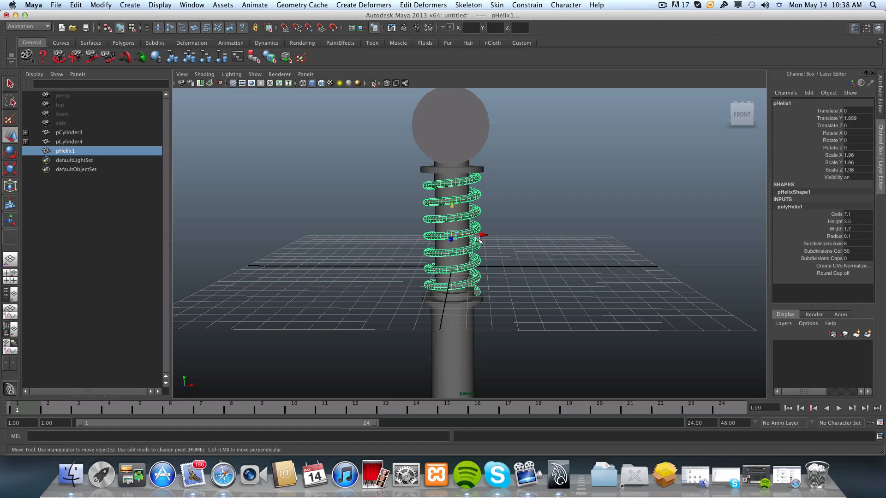
{"action": "key", "text": "super+d"}
{"action": "left_click_drag", "start_coordinate": [482, 236], "coordinate": [556, 299]}
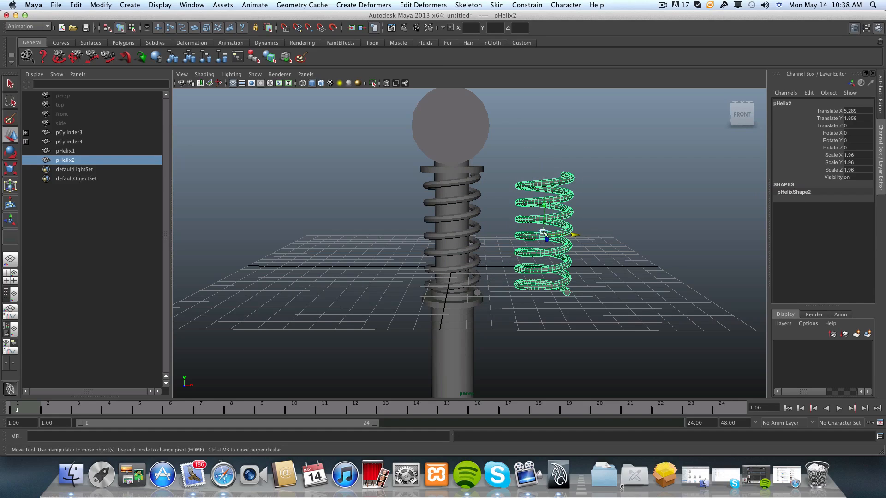
{"action": "left_click_drag", "start_coordinate": [546, 145], "coordinate": [580, 316]}
{"action": "key", "text": "Delete"}
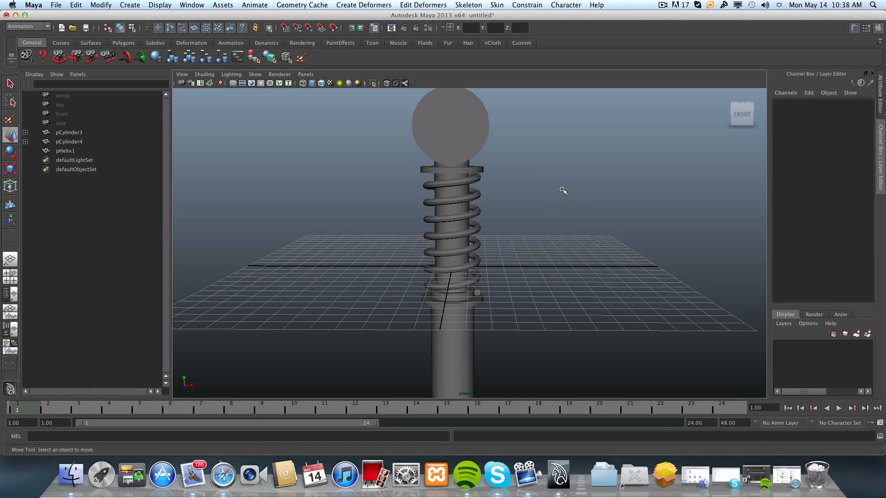
- Duplicate pHelix1 with Duplicate Special, using reset settings and Duplicate input graph enabled
{"action": "left_click", "coordinate": [480, 199]}
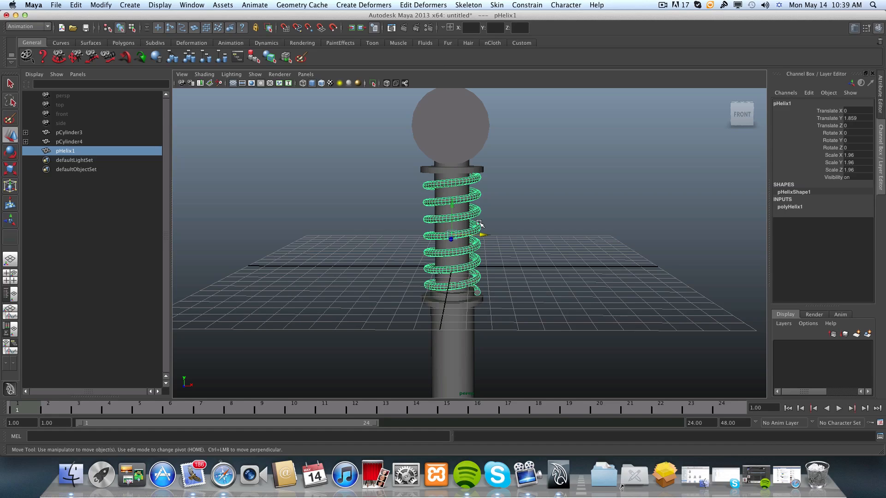
{"action": "left_click", "coordinate": [76, 5]}
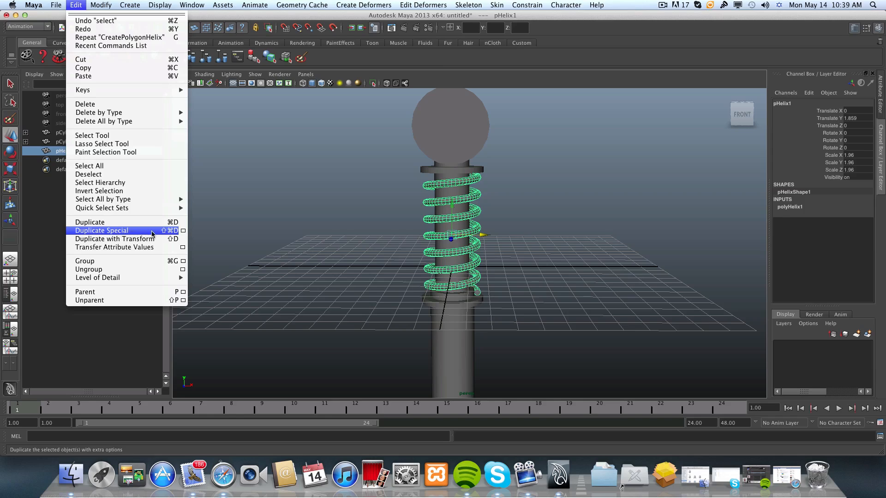
{"action": "left_click", "coordinate": [184, 231]}
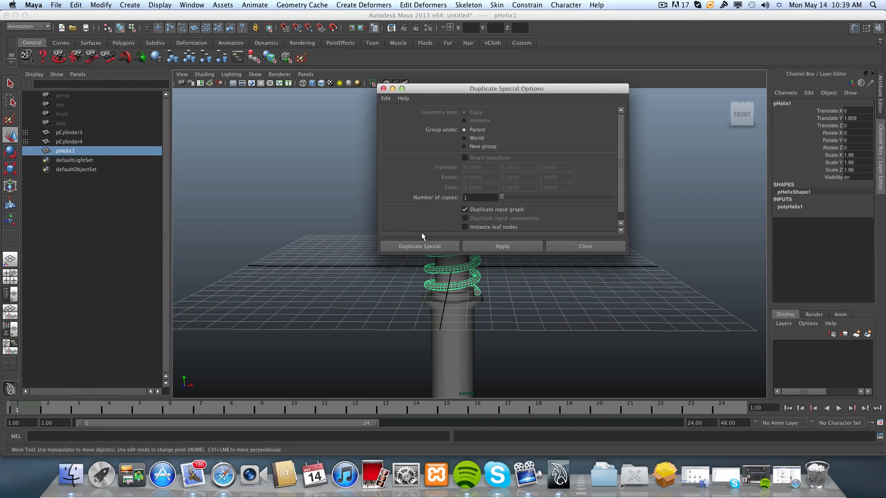
{"action": "left_click_drag", "start_coordinate": [421, 89], "coordinate": [530, 98]}
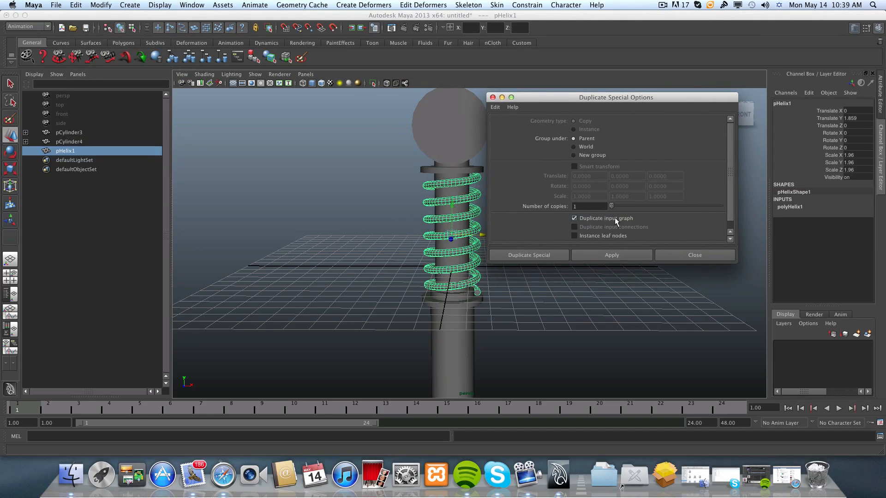
{"action": "left_click", "coordinate": [630, 218]}
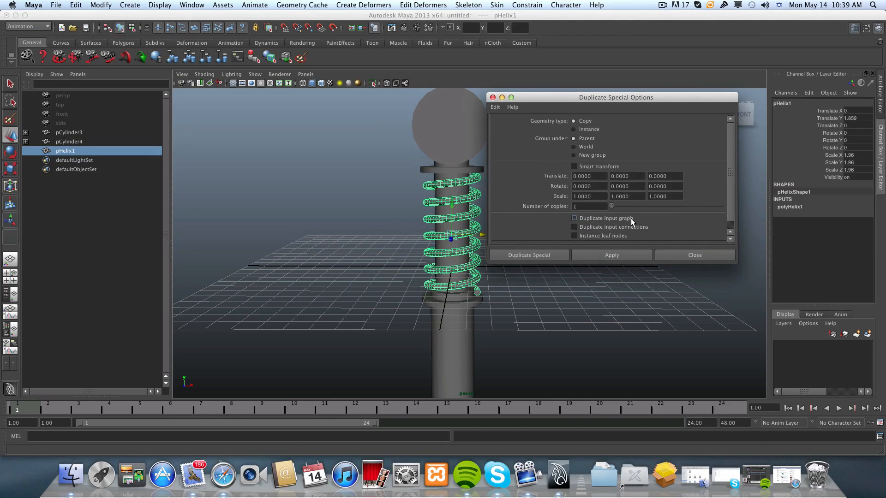
{"action": "left_click", "coordinate": [575, 217]}
{"action": "left_click_drag", "start_coordinate": [552, 100], "coordinate": [579, 75]}
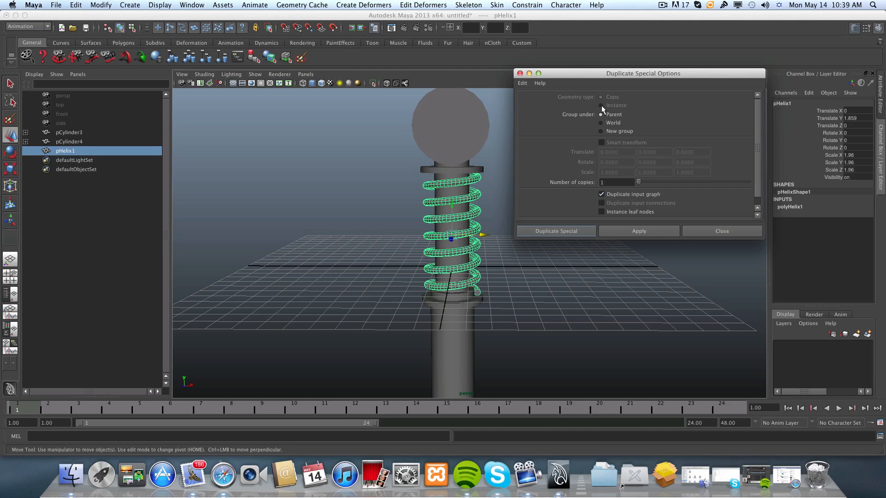
{"action": "left_click", "coordinate": [523, 83]}
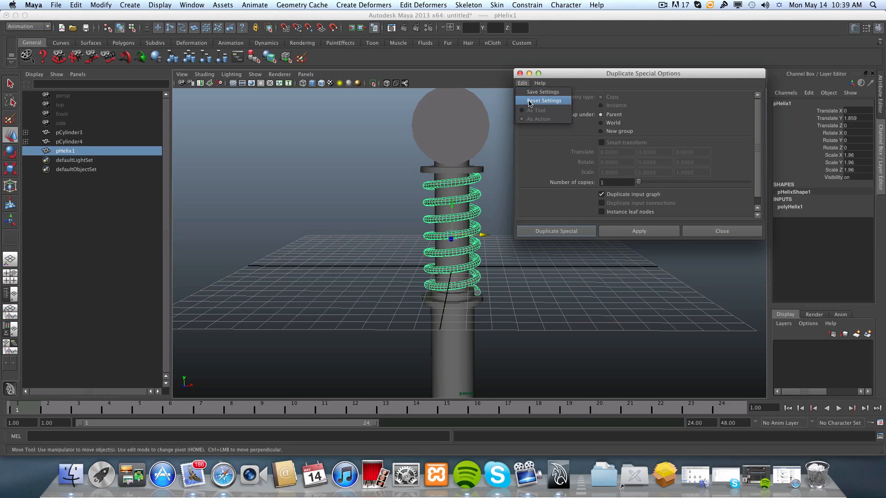
{"action": "left_click", "coordinate": [529, 100]}
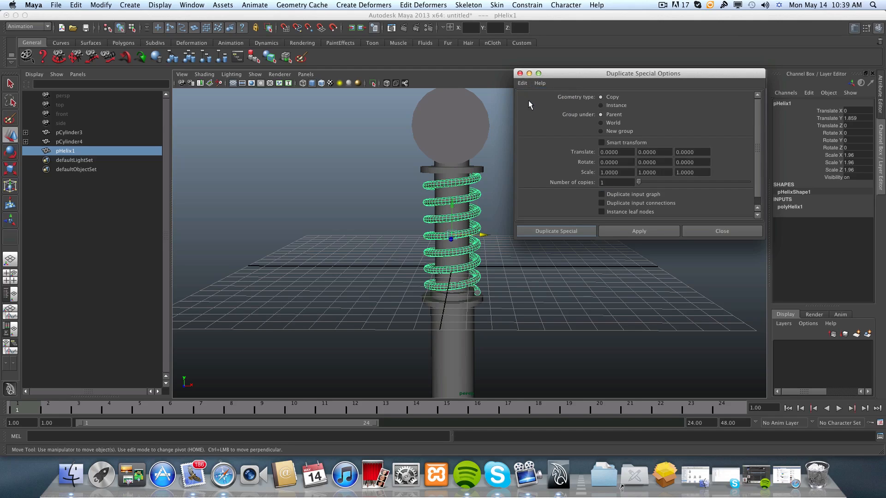
{"action": "left_click", "coordinate": [601, 195]}
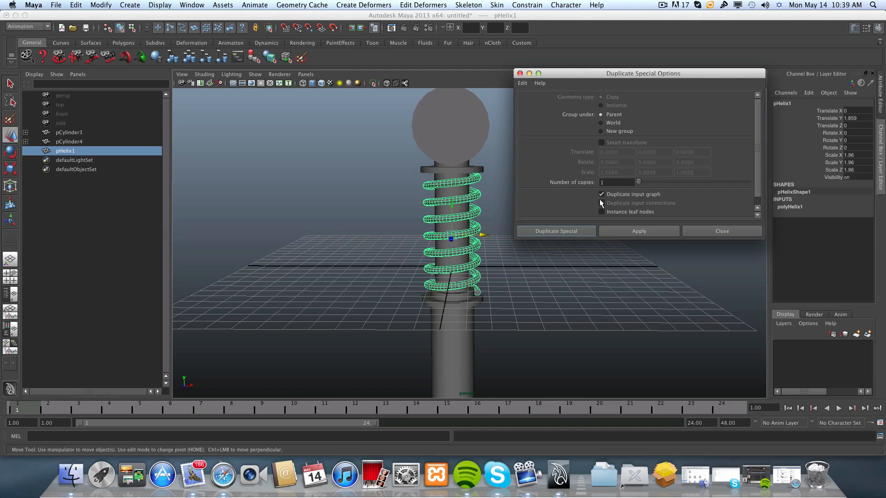
{"action": "left_click", "coordinate": [565, 231]}
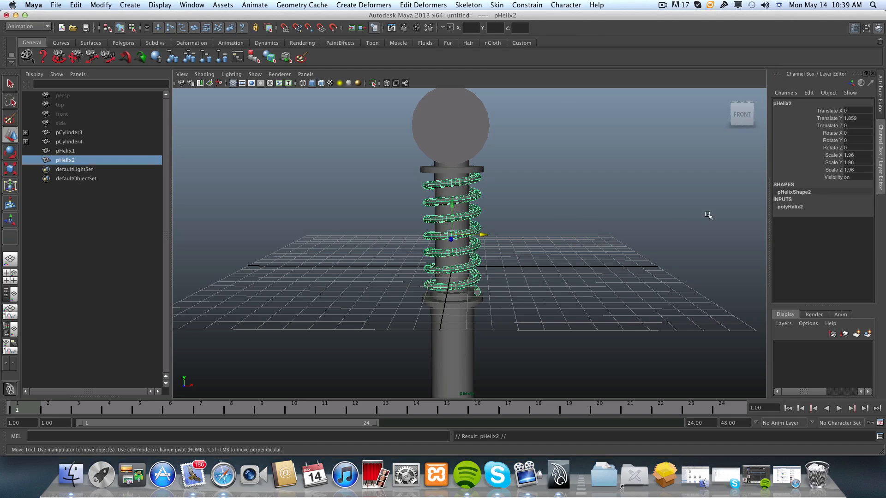
- Compress the duplicated spring by setting the polyHelix2 height to 1.4, checking the gaps between its coils
{"action": "left_click", "coordinate": [787, 209]}
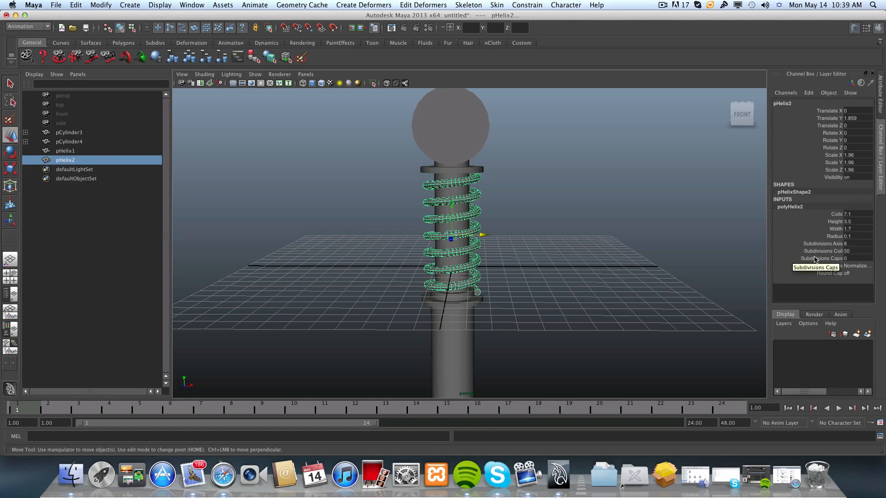
{"action": "scroll", "coordinate": [437, 214], "scroll_direction": "up", "scroll_amount": 5}
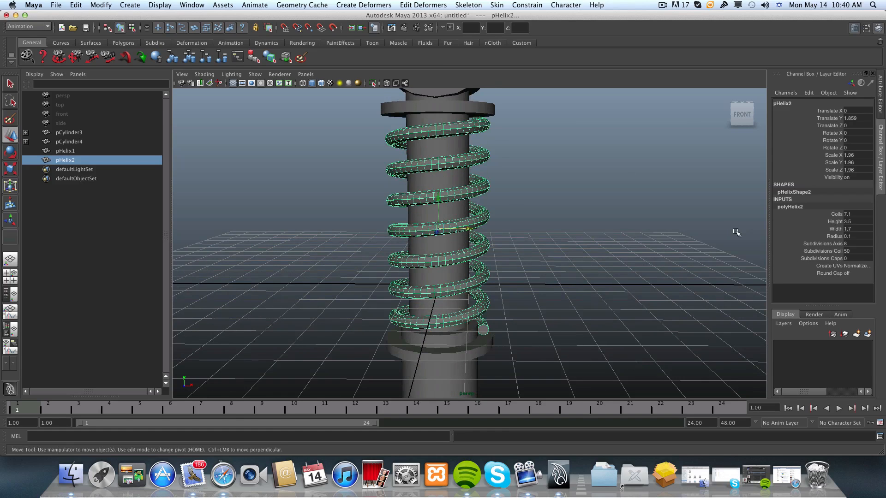
{"action": "left_click", "coordinate": [836, 221]}
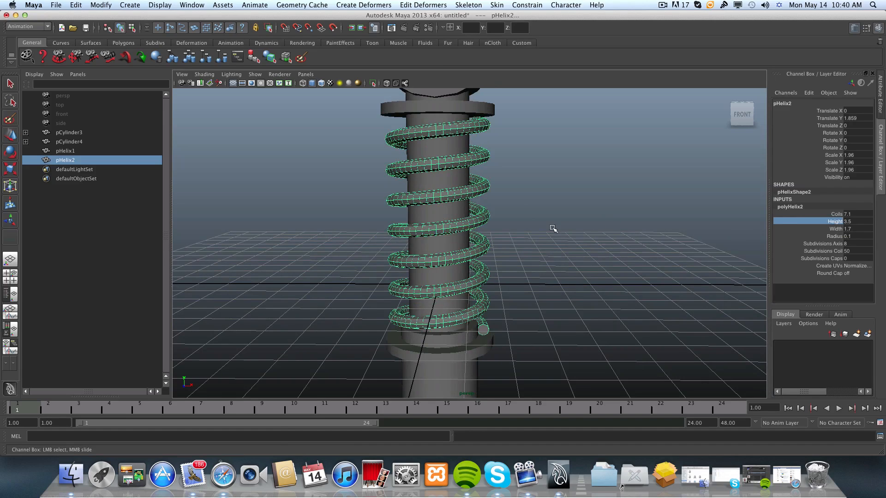
{"action": "middle_click_drag", "start_coordinate": [552, 228], "coordinate": [544, 228]}
{"action": "right_click_drag", "start_coordinate": [544, 247], "coordinate": [595, 245], "text": "alt"}
{"action": "left_click_drag", "start_coordinate": [585, 243], "coordinate": [554, 244], "text": "alt"}
{"action": "middle_click_drag", "start_coordinate": [542, 233], "coordinate": [540, 235]}
{"action": "right_click_drag", "start_coordinate": [540, 235], "coordinate": [444, 197], "text": "alt"}
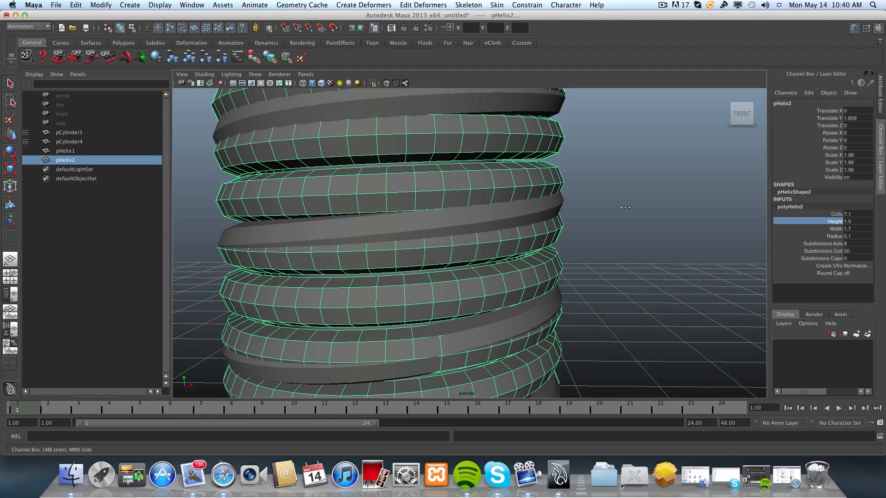
{"action": "middle_click_drag", "start_coordinate": [625, 207], "coordinate": [626, 208]}
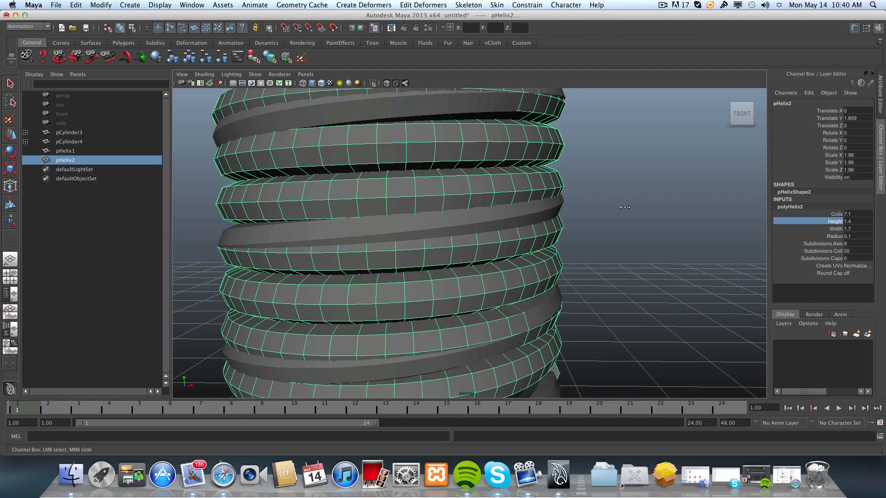
{"action": "mouse_move", "coordinate": [495, 247]}
{"action": "left_mouse_down", "text": "alt"}
{"action": "mouse_move", "coordinate": [558, 229]}
{"action": "mouse_move", "coordinate": [533, 227]}
{"action": "mouse_move", "coordinate": [521, 262]}
{"action": "mouse_move", "coordinate": [569, 246]}
{"action": "mouse_move", "coordinate": [431, 245]}
{"action": "mouse_move", "coordinate": [480, 250]}
{"action": "left_mouse_up", "text": "alt"}
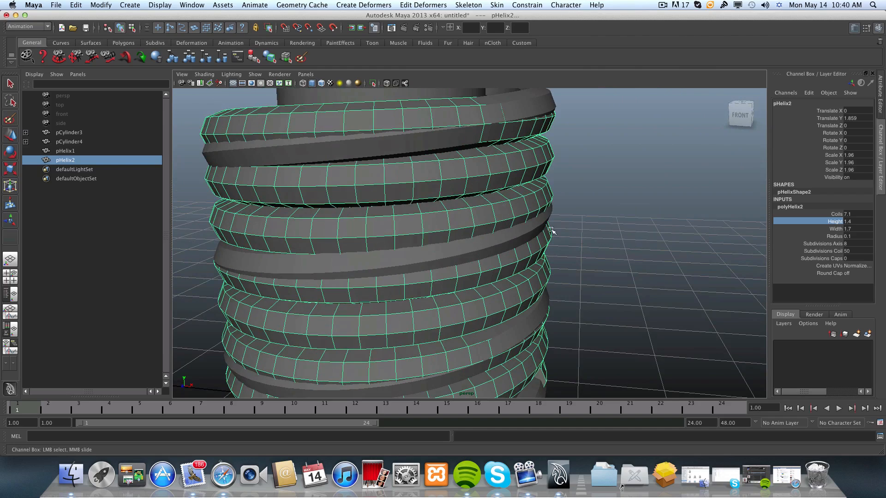
{"action": "middle_click_drag", "start_coordinate": [584, 241], "coordinate": [590, 241]}
{"action": "middle_click_drag", "start_coordinate": [590, 241], "coordinate": [589, 240]}
- Try a polyHelix2 height of 1.5 for comparison, and set the height back to 1.4
{"action": "double_click", "coordinate": [860, 221]}
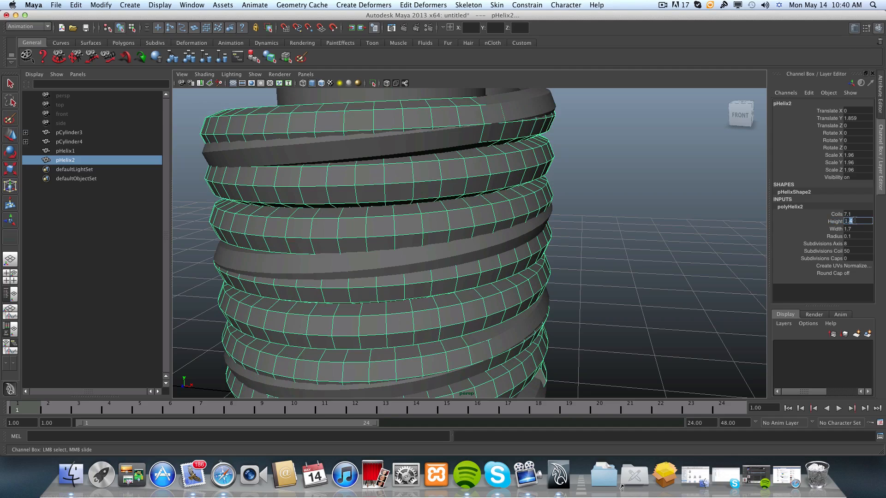
{"action": "type", "text": "1.5"}
{"action": "key", "text": "Return"}
{"action": "left_click_drag", "start_coordinate": [627, 286], "coordinate": [650, 270], "text": "alt"}
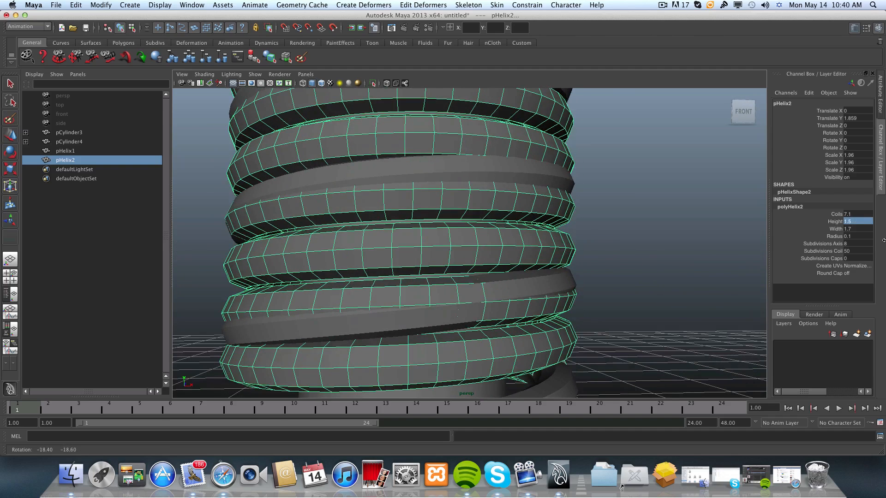
{"action": "double_click", "coordinate": [856, 223]}
{"action": "scroll", "coordinate": [627, 287], "scroll_direction": "down", "scroll_amount": 5}
{"action": "left_click_drag", "start_coordinate": [626, 281], "coordinate": [603, 303], "text": "alt"}
{"action": "middle_click_drag", "start_coordinate": [604, 303], "coordinate": [629, 253], "text": "alt"}
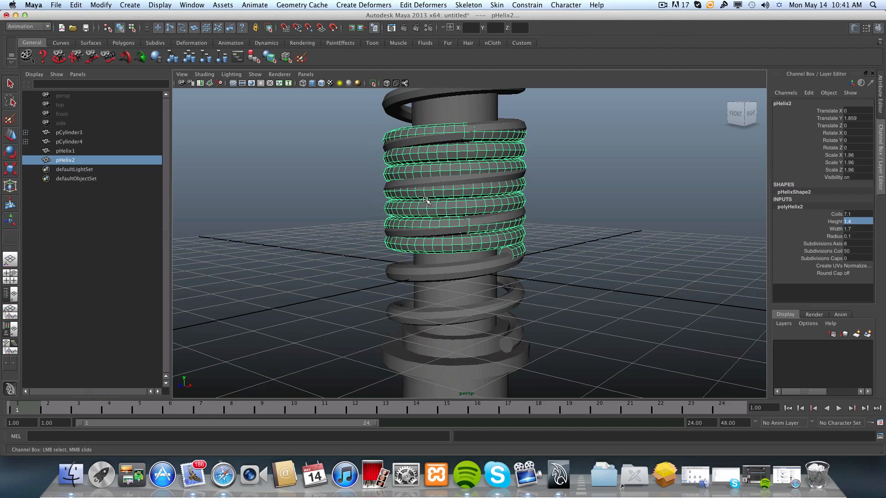
{"action": "left_click_drag", "start_coordinate": [408, 218], "coordinate": [452, 224], "text": "alt"}
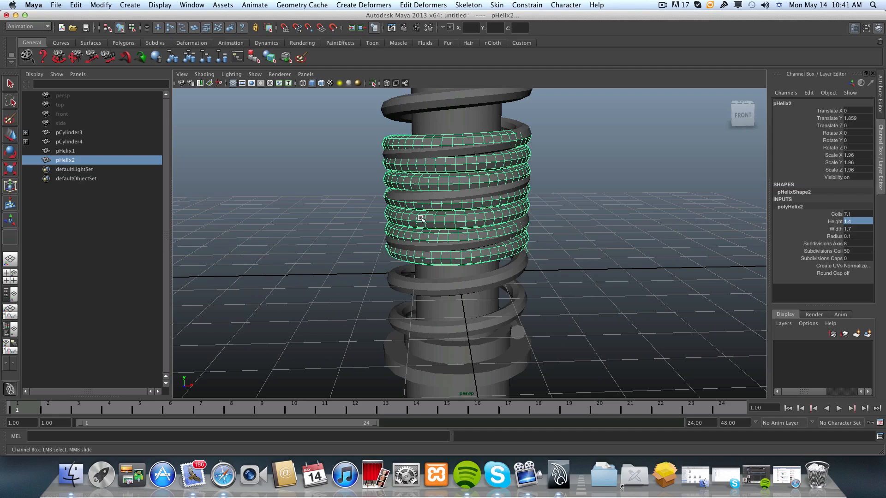
- Lower the compressed spring, pHelix2, along the shaft to a Translate Y of 1.268
{"action": "left_click", "coordinate": [10, 134]}
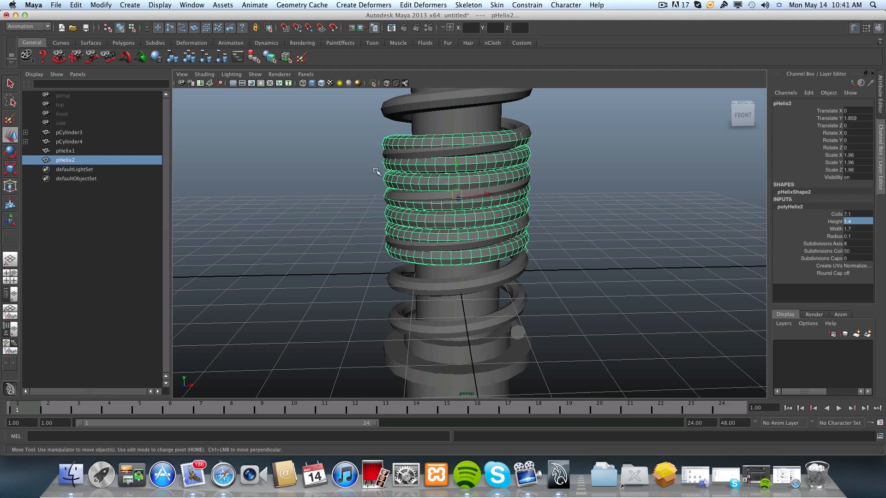
{"action": "left_click", "coordinate": [458, 166]}
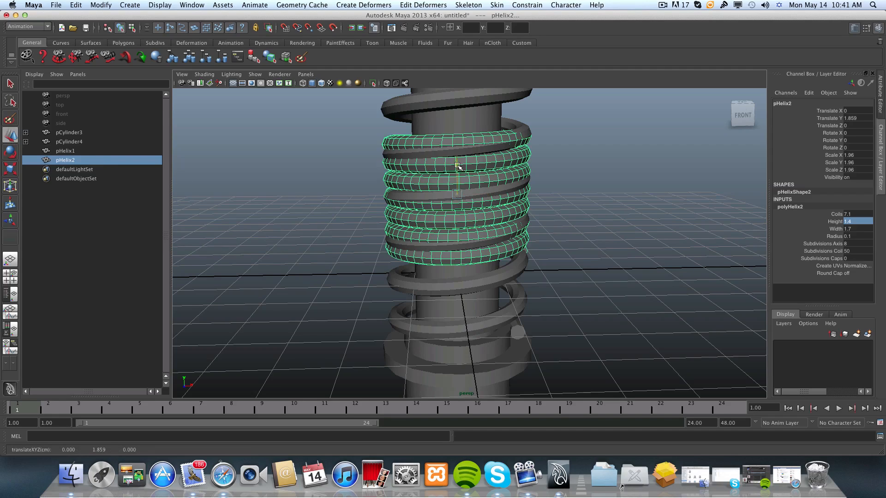
{"action": "left_click_drag", "start_coordinate": [458, 166], "coordinate": [410, 206]}
- Move pHelix2's pivot to the spring's lower end cap, to about X 1.265 and Y -0.042
{"action": "right_click_drag", "start_coordinate": [409, 205], "coordinate": [490, 273], "text": "alt"}
{"action": "middle_click_drag", "start_coordinate": [490, 272], "coordinate": [456, 231], "text": "alt"}
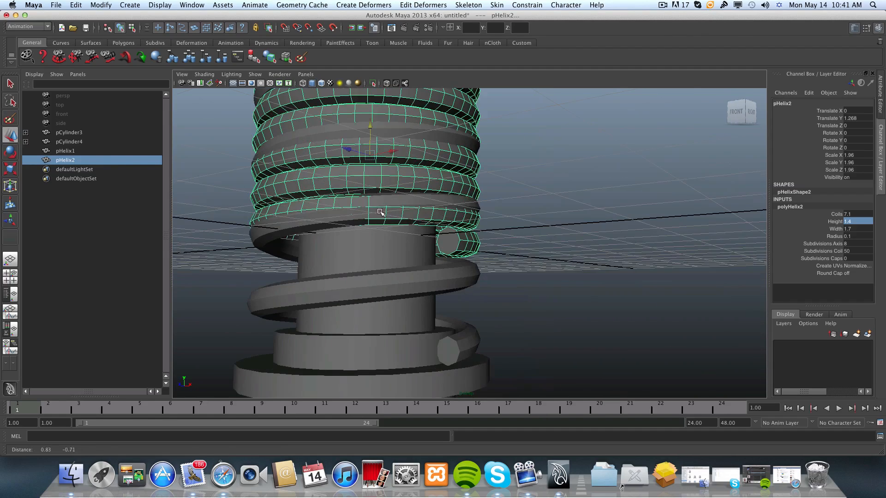
{"action": "left_click_drag", "start_coordinate": [444, 240], "coordinate": [457, 257], "text": "alt"}
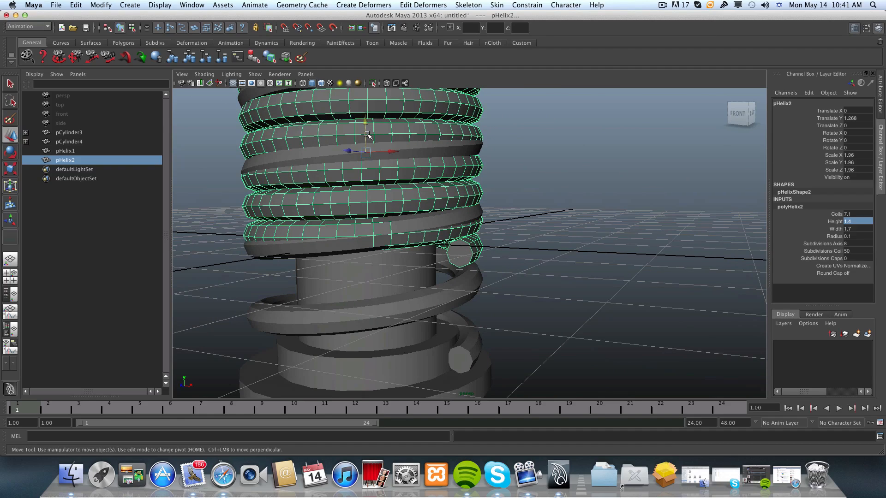
{"action": "key", "text": "Home"}
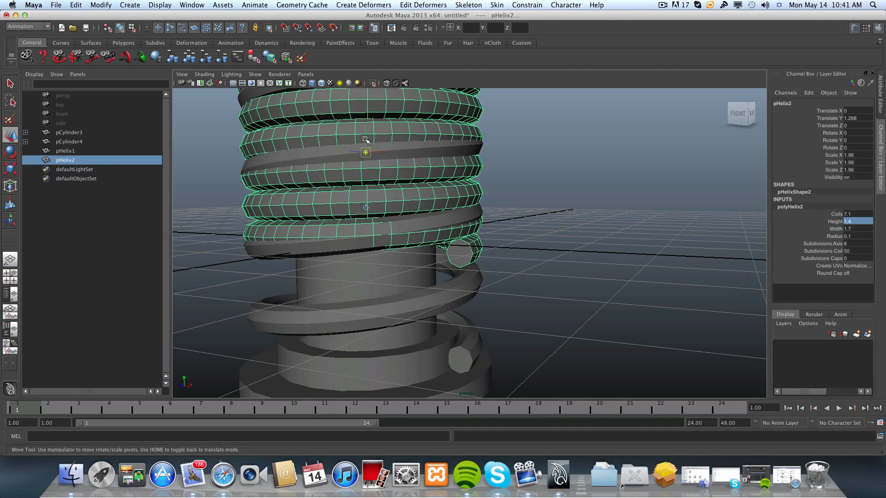
{"action": "left_click_drag", "start_coordinate": [366, 135], "coordinate": [369, 227]}
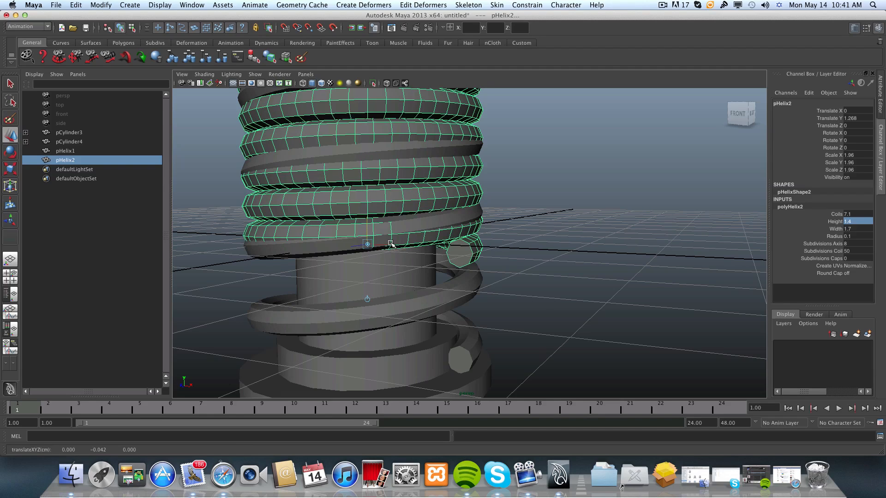
{"action": "left_click_drag", "start_coordinate": [389, 263], "coordinate": [485, 266], "text": "alt"}
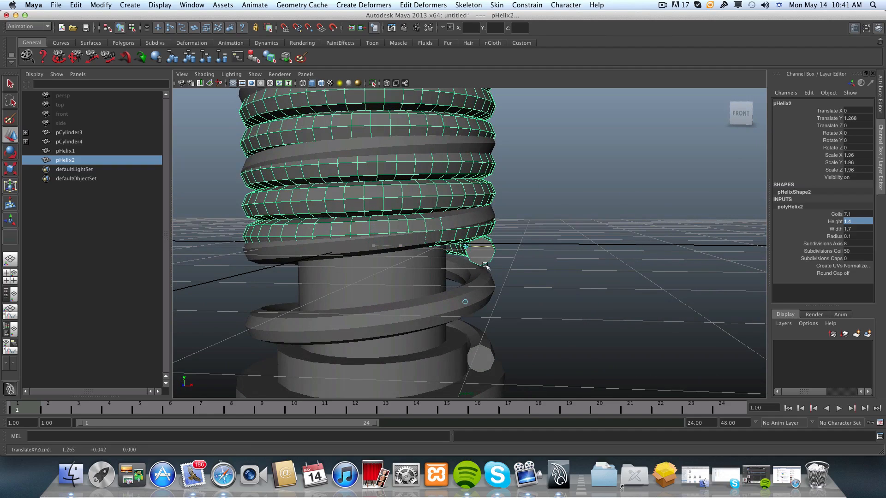
{"action": "left_click", "coordinate": [469, 226]}
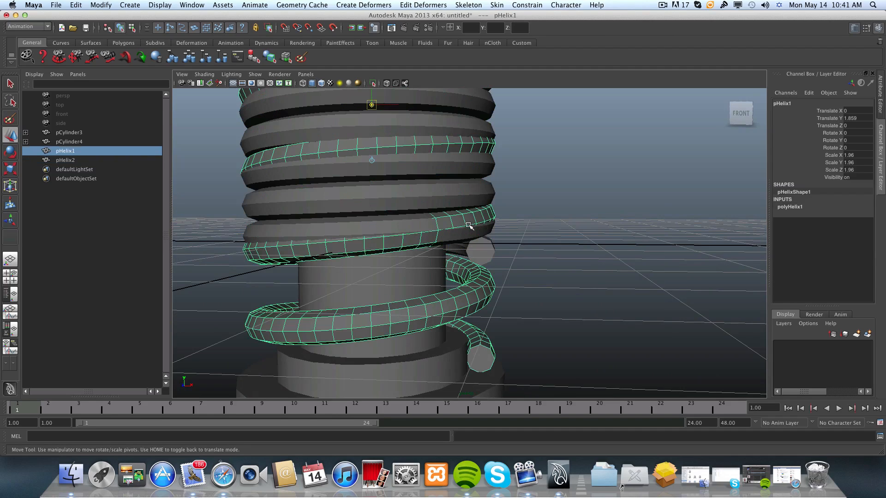
{"action": "key", "text": "z"}
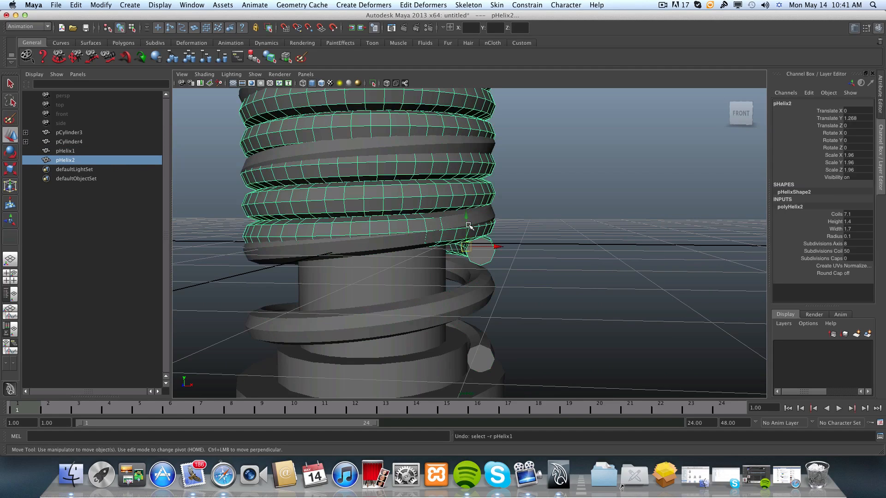
- Snap pHelix2's pivot to the inner vertex of its lower end cap, at about X 1.274 and Y -0.103
{"action": "key", "text": "Home"}
{"action": "left_click_drag", "start_coordinate": [469, 224], "coordinate": [467, 227]}
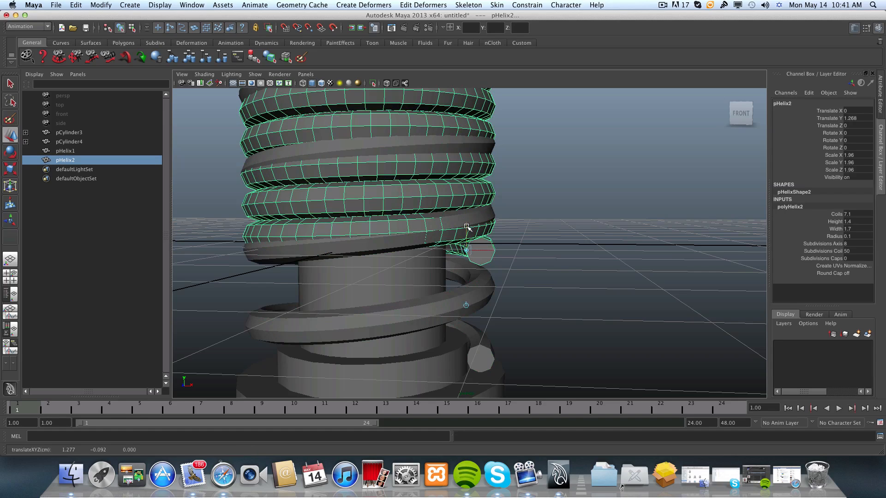
{"action": "right_click_drag", "start_coordinate": [377, 268], "coordinate": [588, 278], "text": "alt"}
{"action": "left_click_drag", "start_coordinate": [462, 277], "coordinate": [410, 278], "text": "alt"}
{"action": "middle_click_drag", "start_coordinate": [411, 278], "coordinate": [475, 281], "text": "alt"}
{"action": "left_click_drag", "start_coordinate": [424, 277], "coordinate": [421, 266], "text": "alt"}
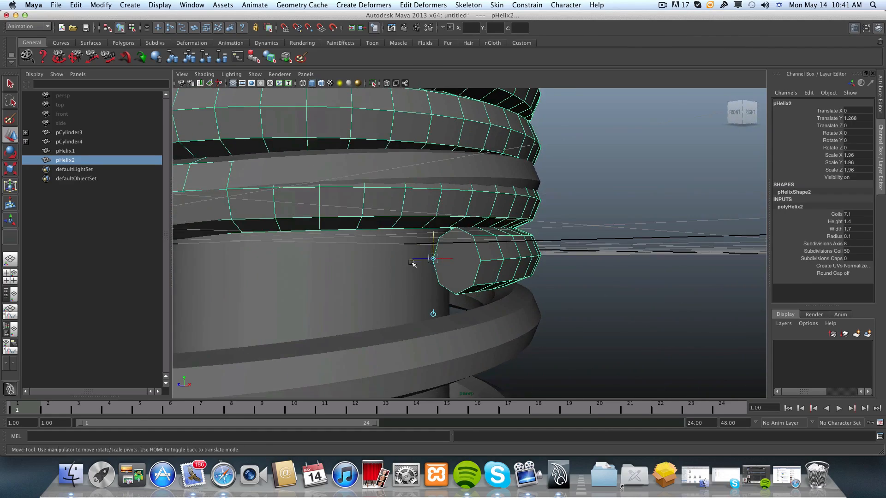
{"action": "right_click_drag", "start_coordinate": [421, 266], "coordinate": [507, 278], "text": "alt"}
{"action": "left_click_drag", "start_coordinate": [399, 258], "coordinate": [455, 263], "text": "alt"}
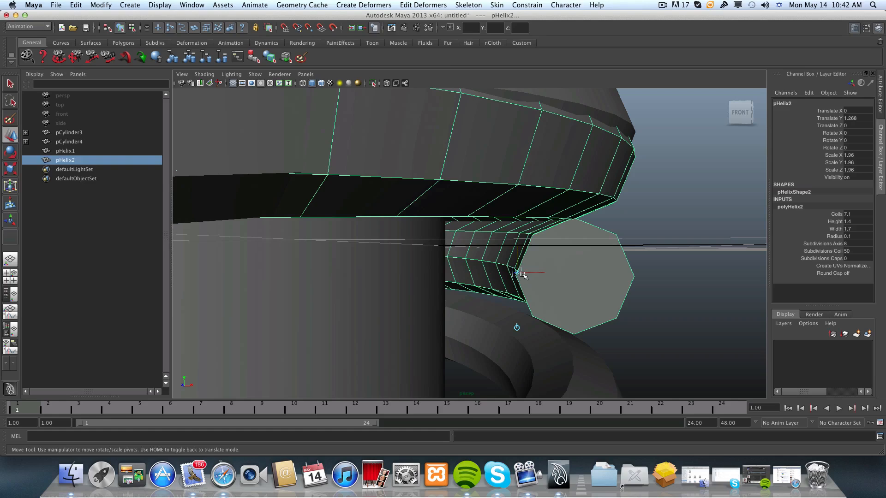
{"action": "key", "text": "Home"}
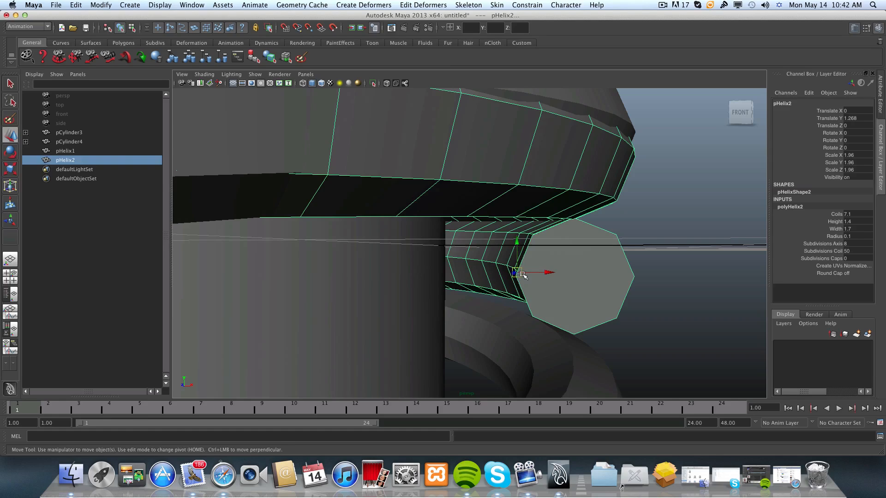
{"action": "key", "text": "Home"}
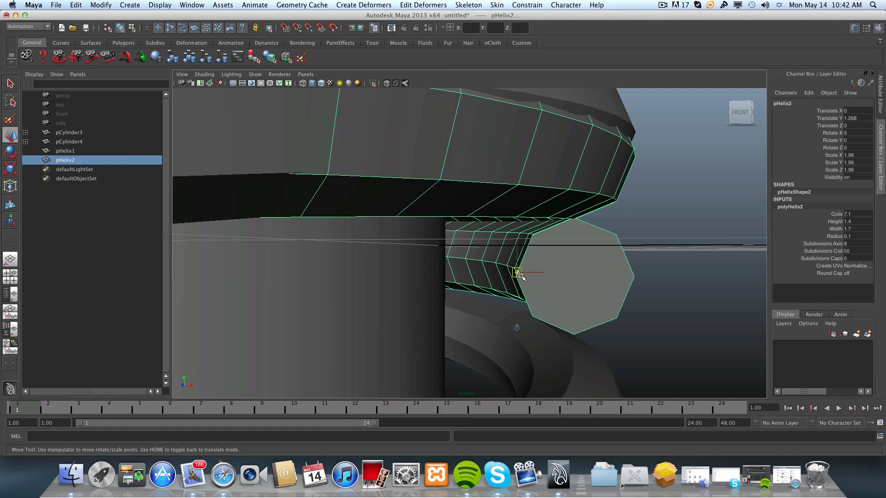
{"action": "key", "text": "v"}
{"action": "left_click_drag", "start_coordinate": [516, 272], "coordinate": [515, 276]}
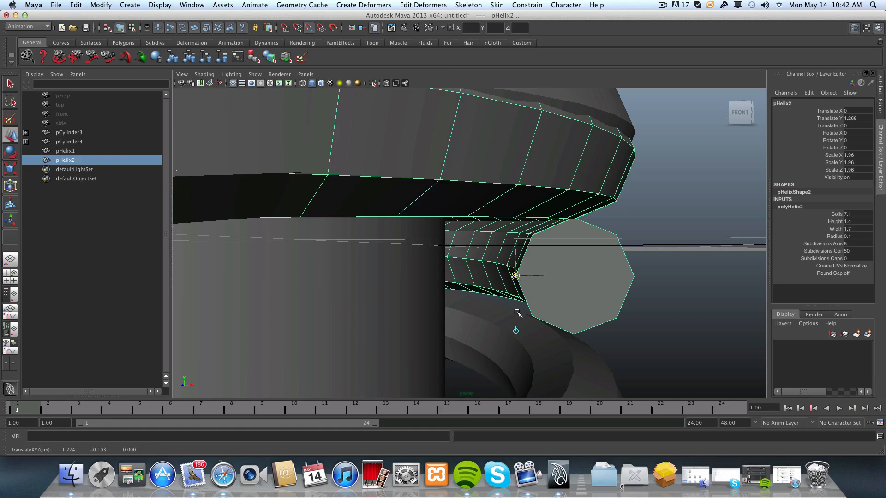
- Lower pHelix2 along Y and vertex-snap it to the end cap of the original spring, at Translate Y -0.199
{"action": "left_click_drag", "start_coordinate": [521, 305], "coordinate": [553, 298], "text": "alt"}
{"action": "right_click_drag", "start_coordinate": [552, 298], "coordinate": [496, 287], "text": "alt"}
{"action": "left_click_drag", "start_coordinate": [496, 288], "coordinate": [503, 196], "text": "alt"}
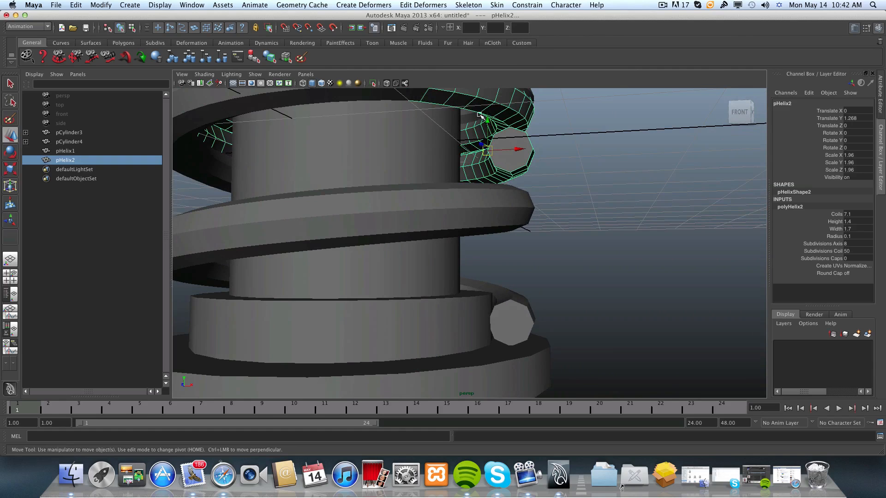
{"action": "left_click_drag", "start_coordinate": [487, 122], "coordinate": [487, 257]}
{"action": "right_click_drag", "start_coordinate": [494, 259], "coordinate": [591, 260], "text": "alt"}
{"action": "left_click_drag", "start_coordinate": [591, 259], "coordinate": [511, 222], "text": "alt"}
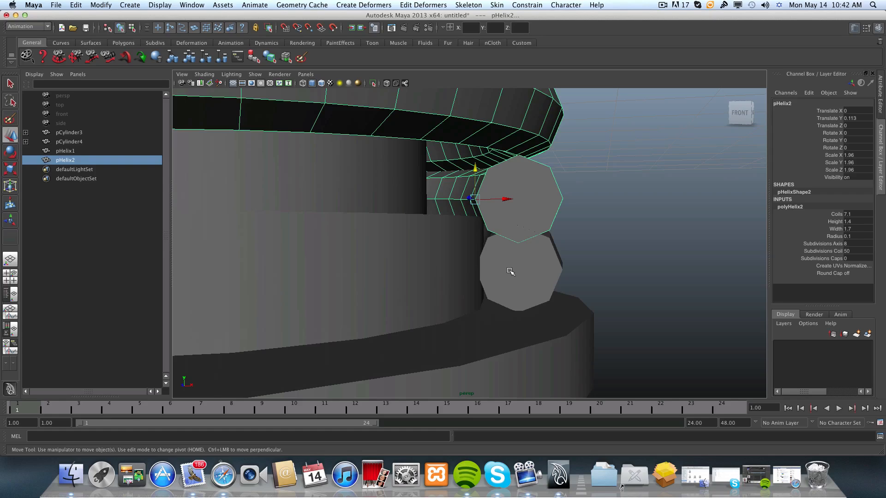
{"action": "key", "text": "v"}
{"action": "middle_click_drag", "start_coordinate": [477, 272], "coordinate": [475, 268]}
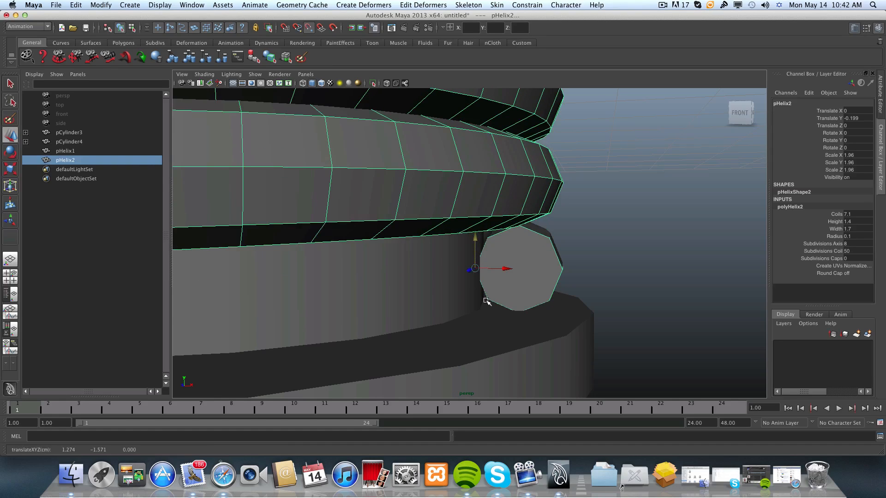
- Scale the lower shaft cylinder, pCylinder2, uniformly to 0.981 and freeze its transformations
{"action": "mouse_move", "coordinate": [456, 277]}
{"action": "left_mouse_down", "text": "alt"}
{"action": "mouse_move", "coordinate": [419, 276]}
{"action": "mouse_move", "coordinate": [442, 275]}
{"action": "mouse_move", "coordinate": [447, 290]}
{"action": "mouse_move", "coordinate": [473, 281]}
{"action": "mouse_move", "coordinate": [455, 289]}
{"action": "mouse_move", "coordinate": [446, 279]}
{"action": "mouse_move", "coordinate": [461, 279]}
{"action": "left_mouse_up", "text": "alt"}
{"action": "left_click", "coordinate": [461, 278]}
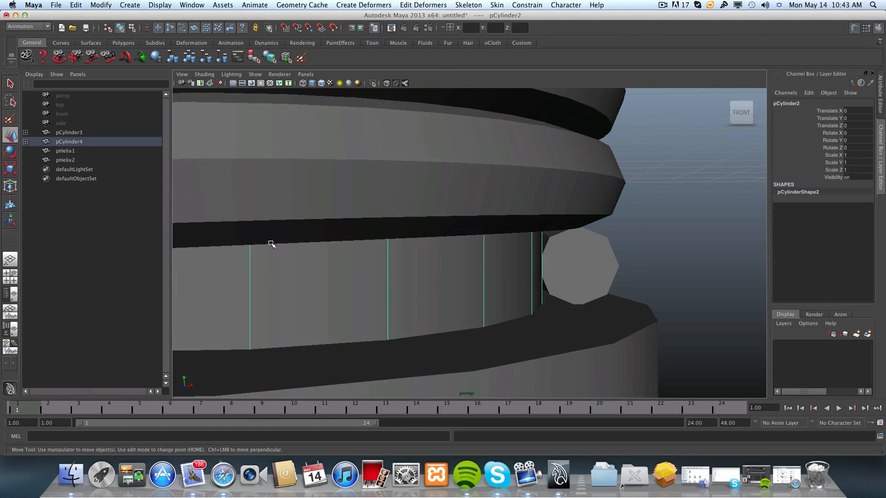
{"action": "left_click", "coordinate": [9, 170]}
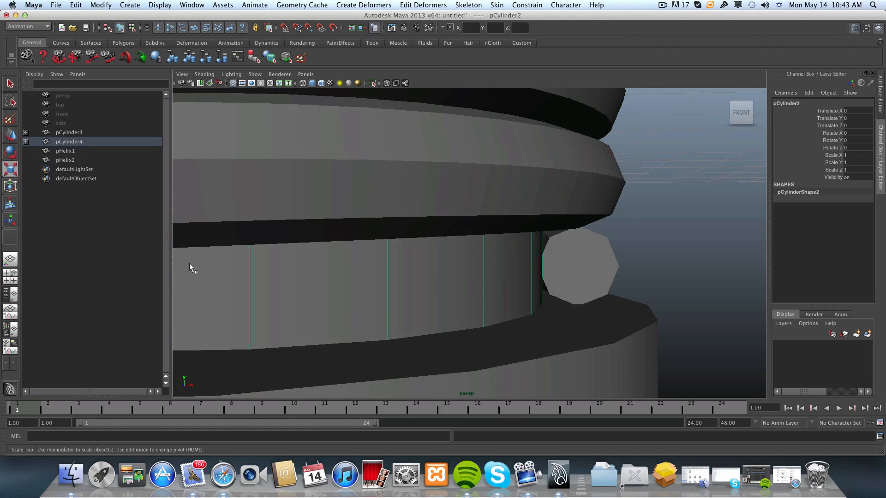
{"action": "scroll", "coordinate": [368, 334], "scroll_direction": "down", "scroll_amount": 10}
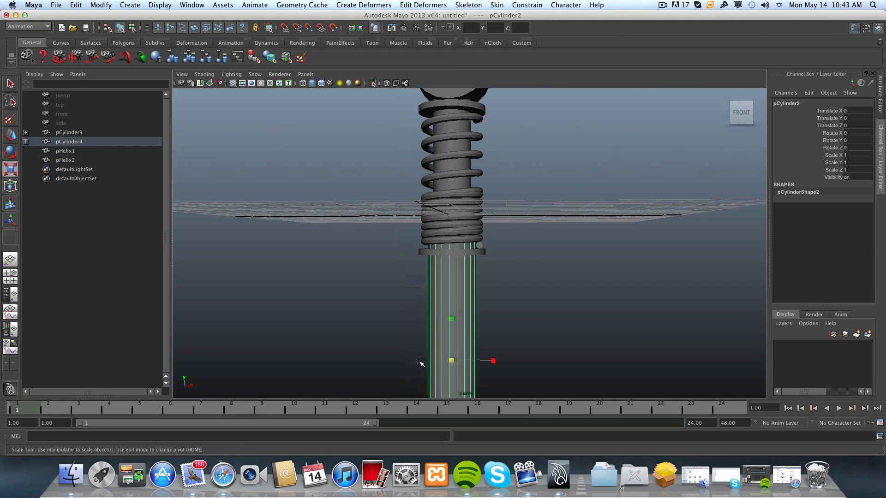
{"action": "left_click_drag", "start_coordinate": [451, 362], "coordinate": [449, 363]}
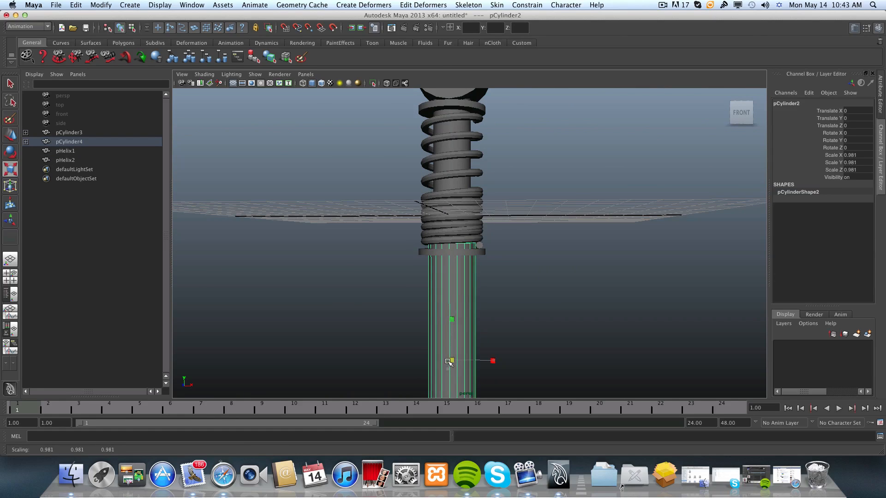
{"action": "scroll", "coordinate": [427, 336], "scroll_direction": "up", "scroll_amount": 10}
{"action": "left_click_drag", "start_coordinate": [428, 350], "coordinate": [417, 323], "text": "alt"}
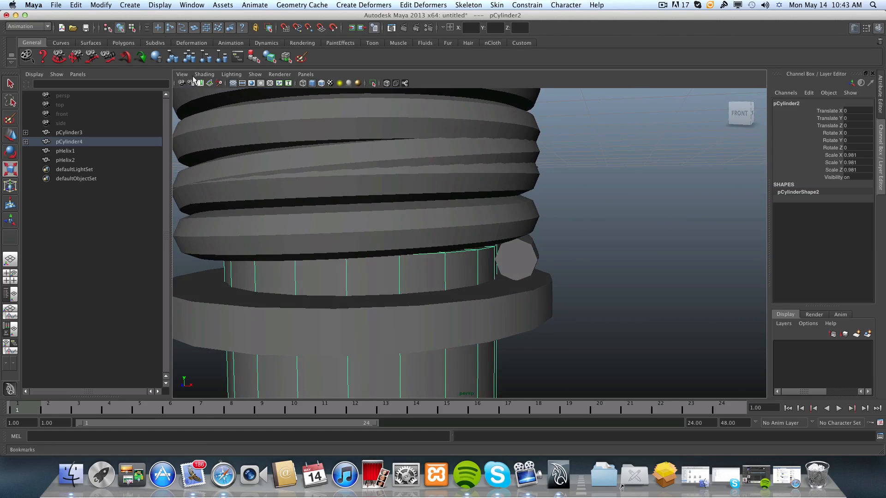
{"action": "left_click", "coordinate": [101, 5]}
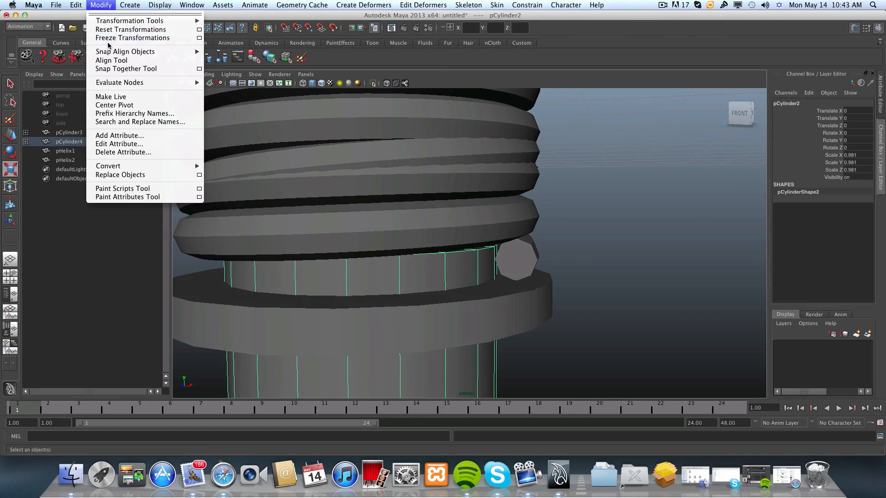
{"action": "left_click", "coordinate": [133, 38]}
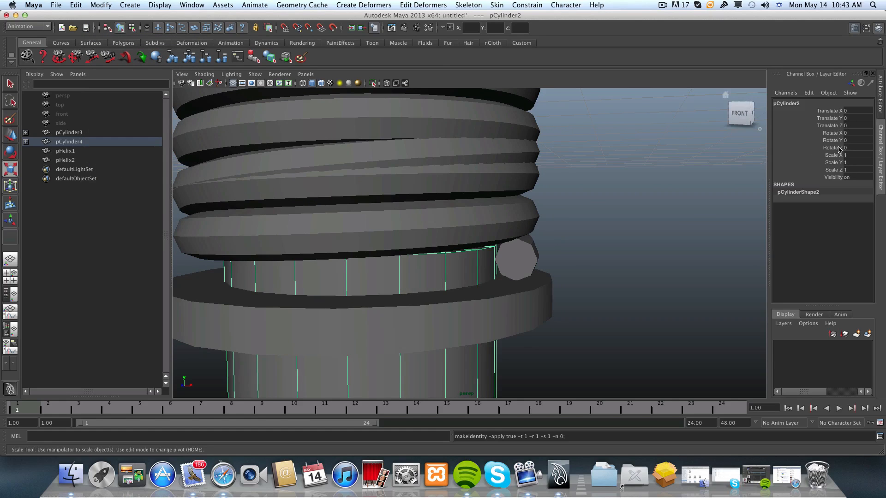
- Freeze the transformations of the upper collar disc, pCylinder6
{"action": "scroll", "coordinate": [484, 317], "scroll_direction": "down", "scroll_amount": 6}
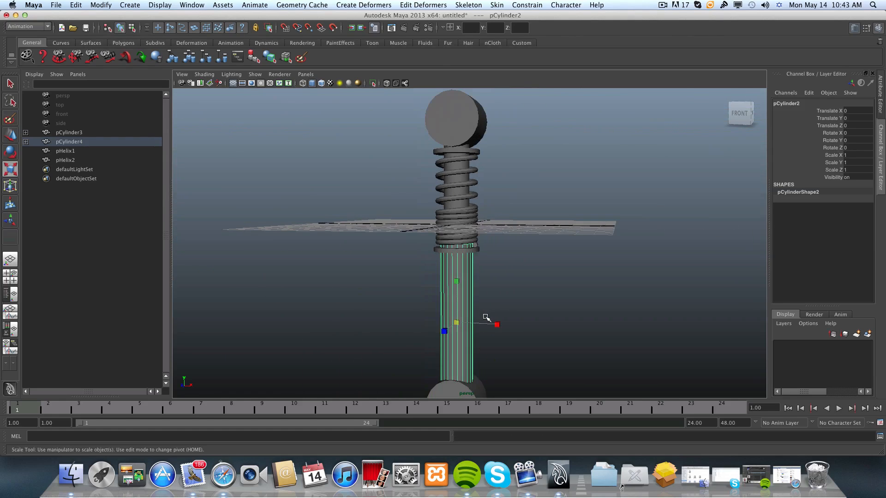
{"action": "left_click_drag", "start_coordinate": [487, 314], "coordinate": [506, 298], "text": "alt"}
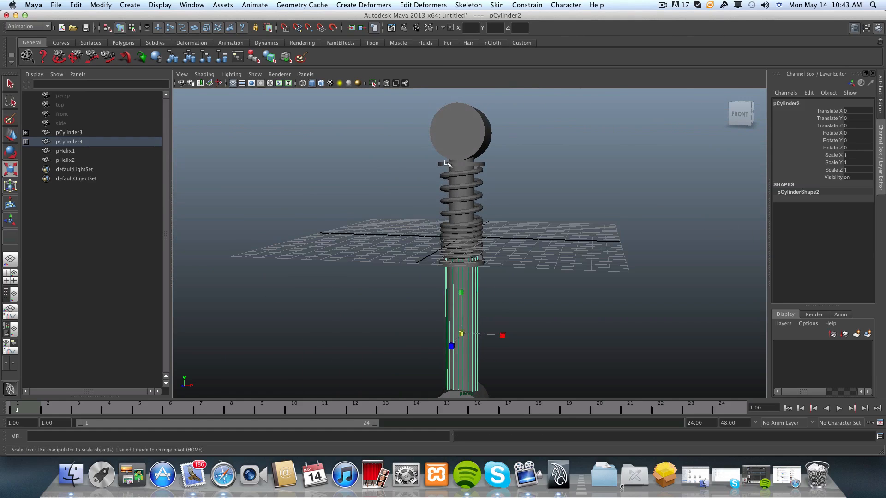
{"action": "left_click", "coordinate": [449, 165]}
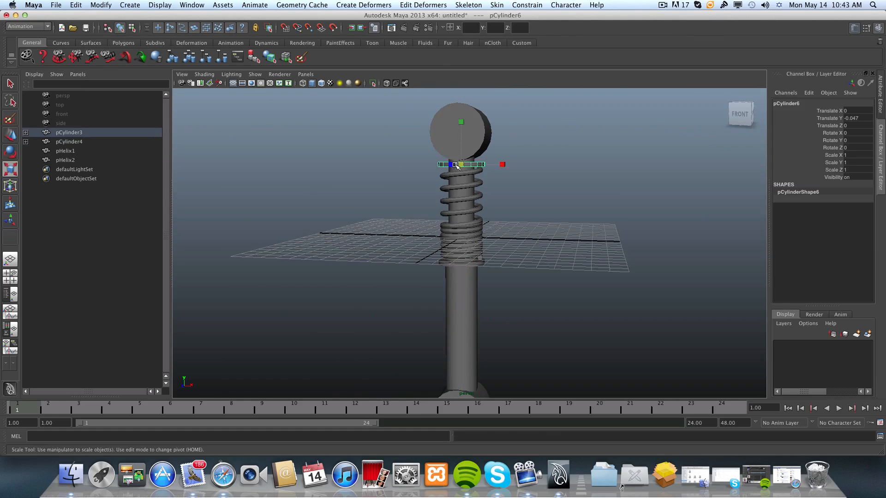
{"action": "left_click", "coordinate": [98, 5]}
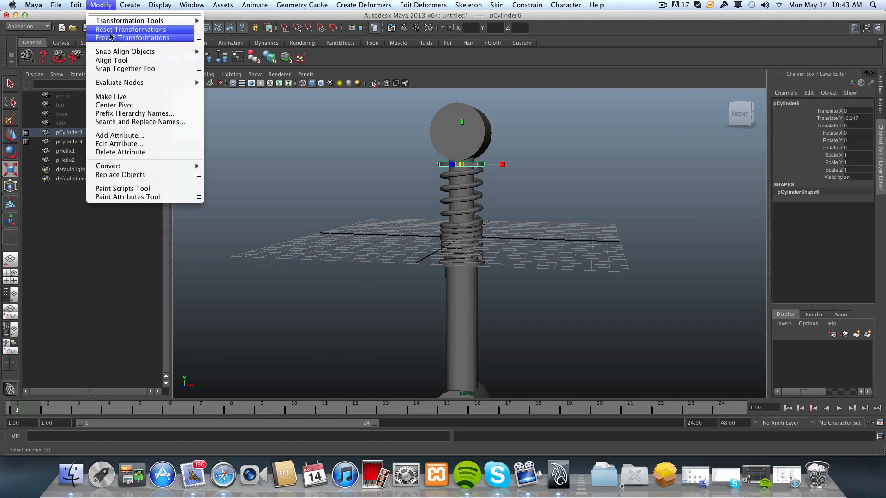
{"action": "left_click", "coordinate": [114, 40]}
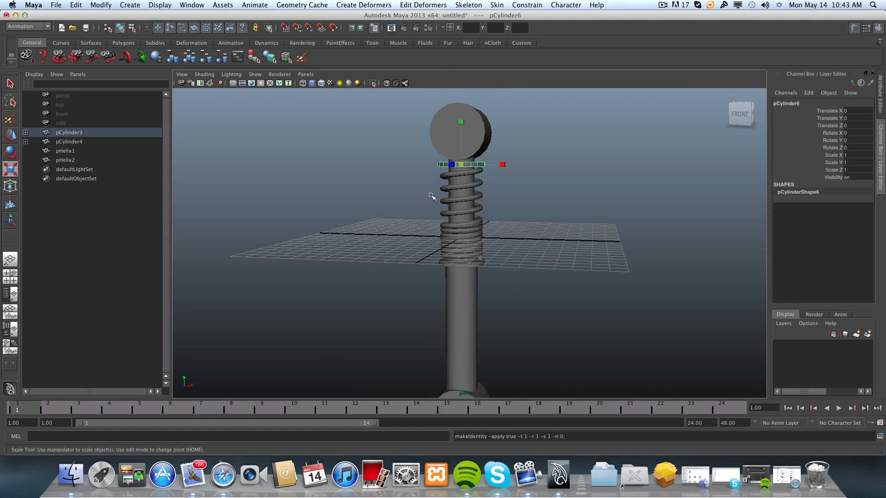
- Freeze the transformations of the lower collar disc, pCylinder5
{"action": "left_click_drag", "start_coordinate": [489, 258], "coordinate": [441, 266], "text": "alt"}
{"action": "right_click_drag", "start_coordinate": [442, 266], "coordinate": [494, 231], "text": "alt"}
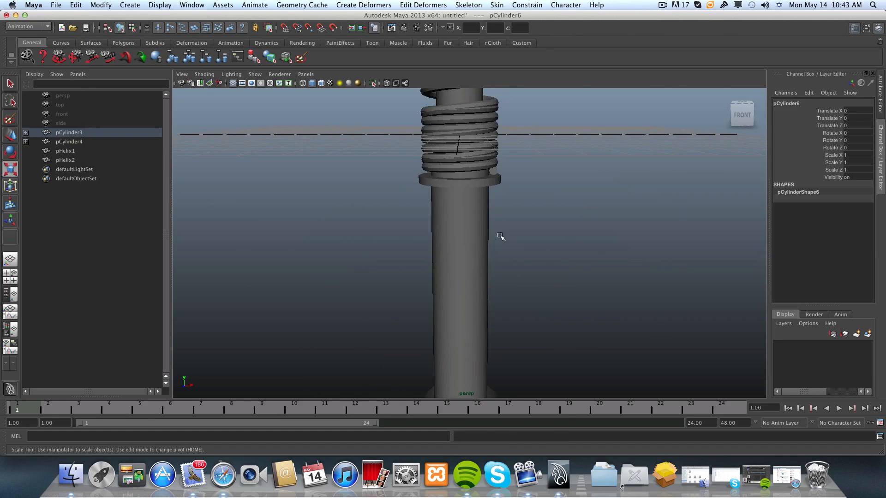
{"action": "left_click_drag", "start_coordinate": [495, 231], "coordinate": [395, 258], "text": "alt"}
{"action": "right_click_drag", "start_coordinate": [395, 257], "coordinate": [508, 259], "text": "alt"}
{"action": "left_click", "coordinate": [504, 269]}
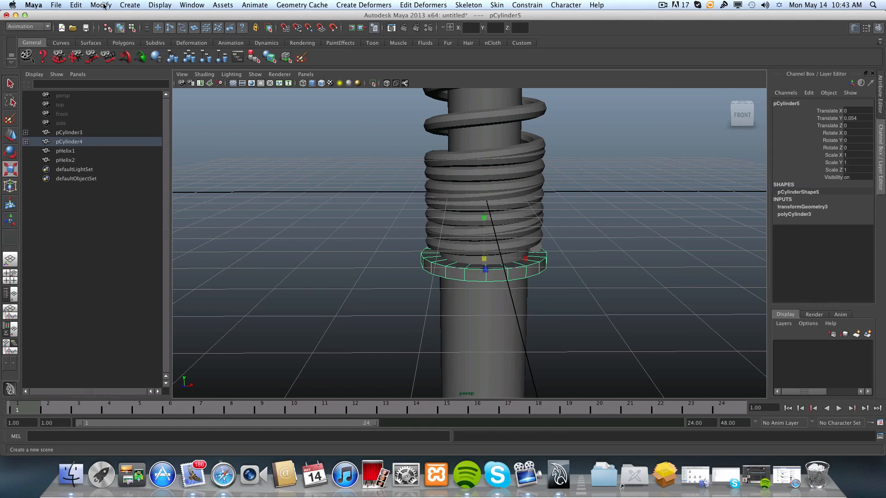
{"action": "left_click", "coordinate": [94, 5]}
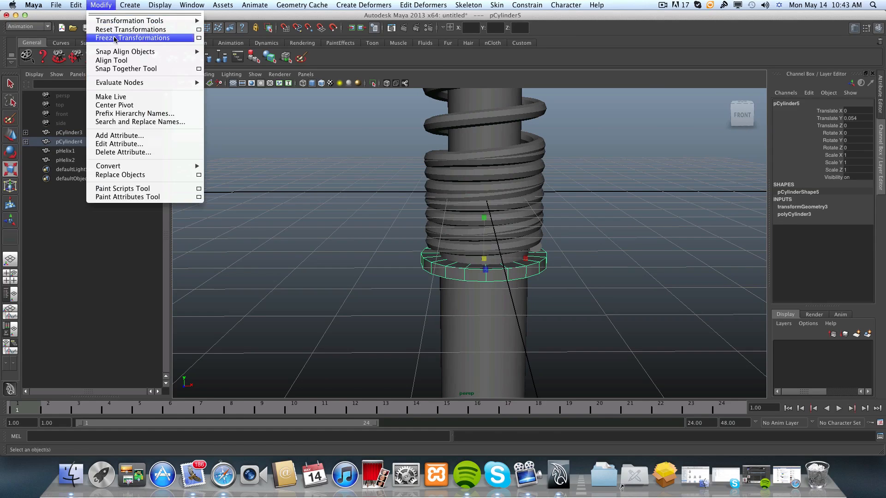
{"action": "left_click", "coordinate": [113, 38]}
- Freeze the transformations of the original extended spring, pHelix1, and apply Reset Transformations to it
{"action": "scroll", "coordinate": [460, 281], "scroll_direction": "down", "scroll_amount": 5}
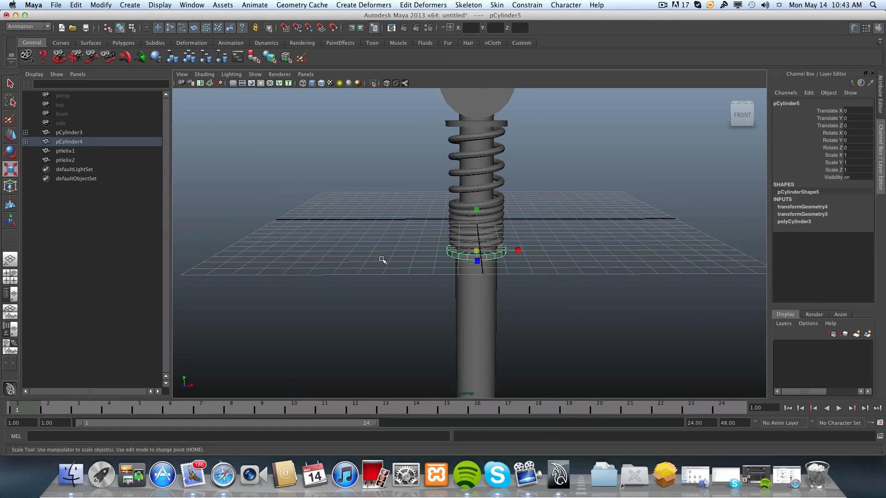
{"action": "right_click_drag", "start_coordinate": [382, 261], "coordinate": [569, 289], "text": "alt"}
{"action": "middle_click_drag", "start_coordinate": [569, 289], "coordinate": [521, 333], "text": "alt"}
{"action": "left_click_drag", "start_coordinate": [521, 333], "coordinate": [513, 320], "text": "alt"}
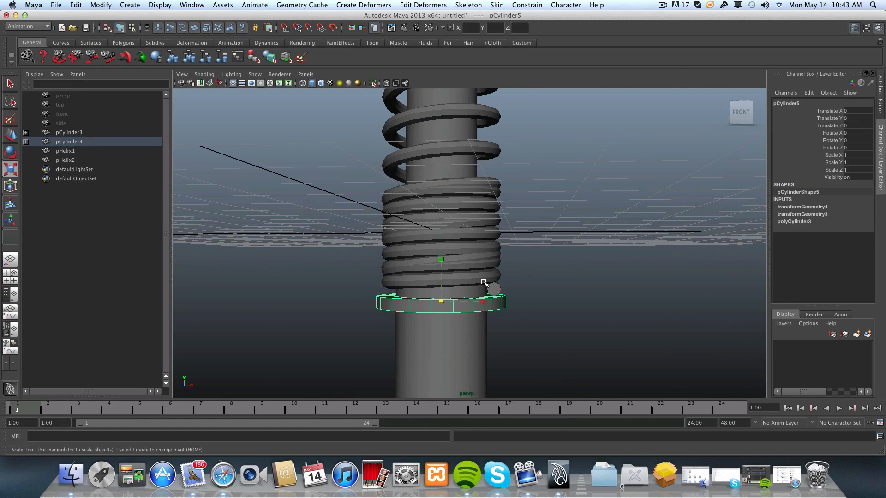
{"action": "left_click_drag", "start_coordinate": [488, 287], "coordinate": [456, 246], "text": "alt"}
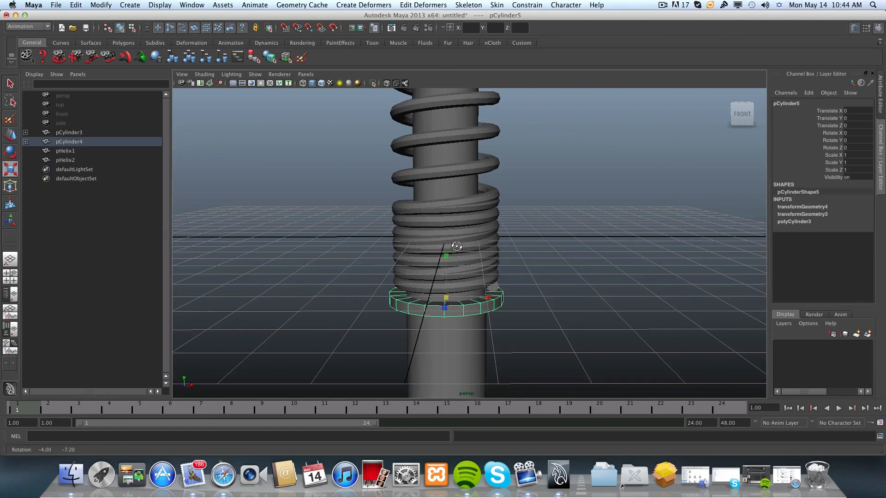
{"action": "left_click", "coordinate": [406, 177]}
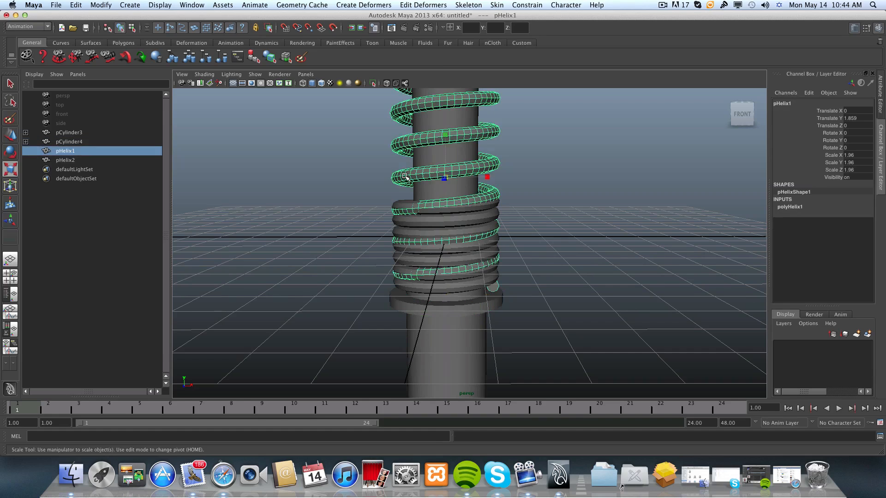
{"action": "middle_click_drag", "start_coordinate": [405, 177], "coordinate": [375, 267], "text": "alt"}
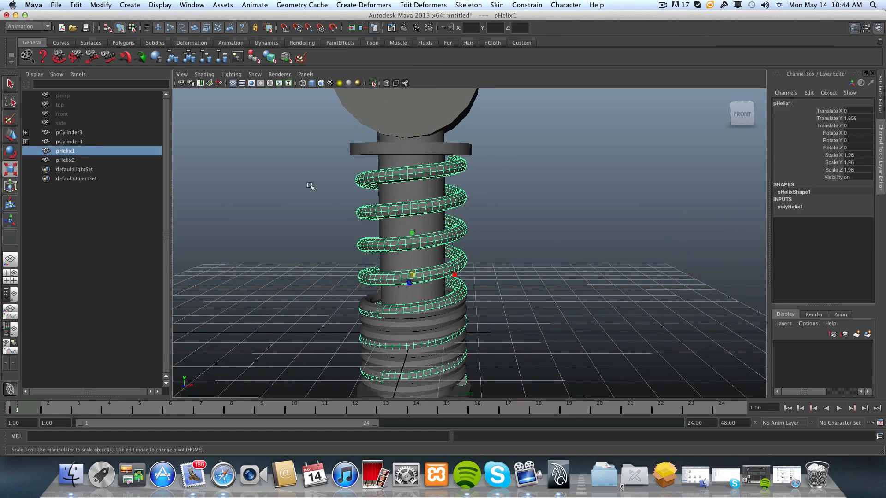
{"action": "left_click", "coordinate": [101, 5]}
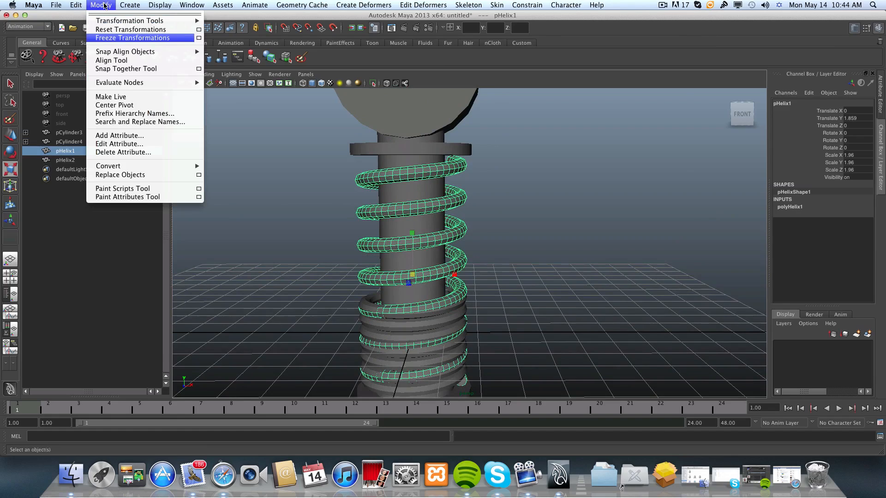
{"action": "left_click", "coordinate": [124, 42]}
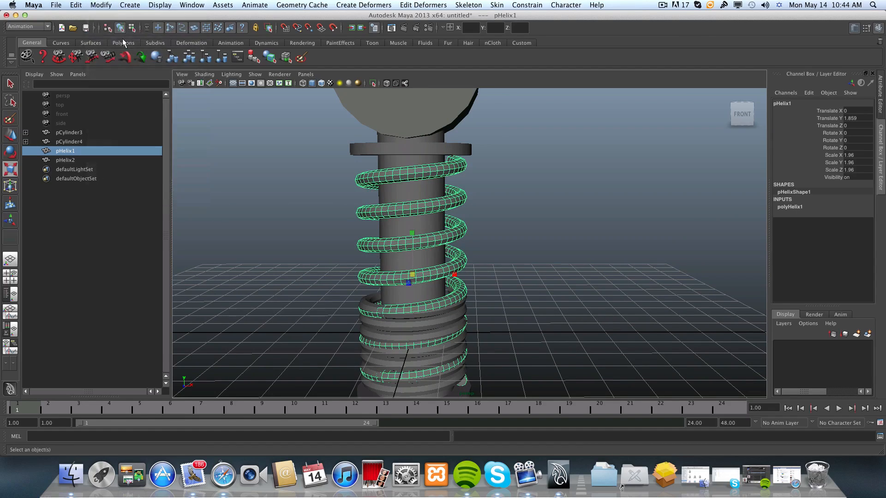
{"action": "left_click", "coordinate": [107, 5]}
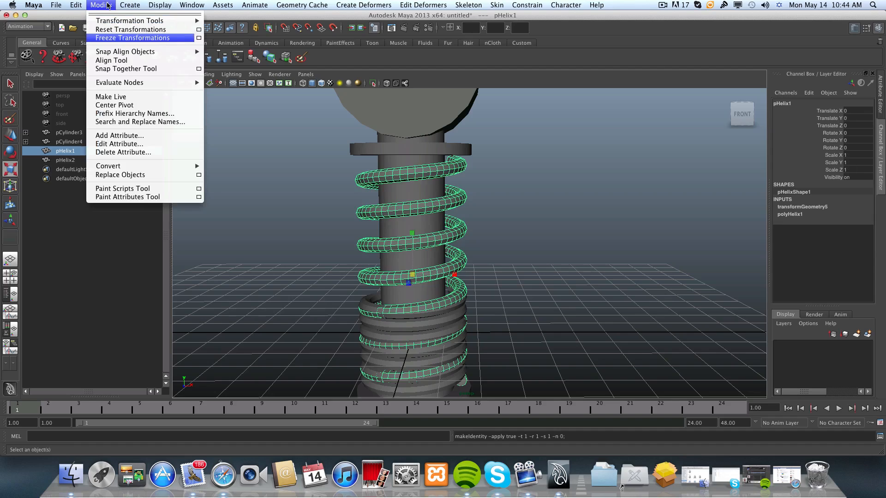
{"action": "left_click", "coordinate": [119, 31]}
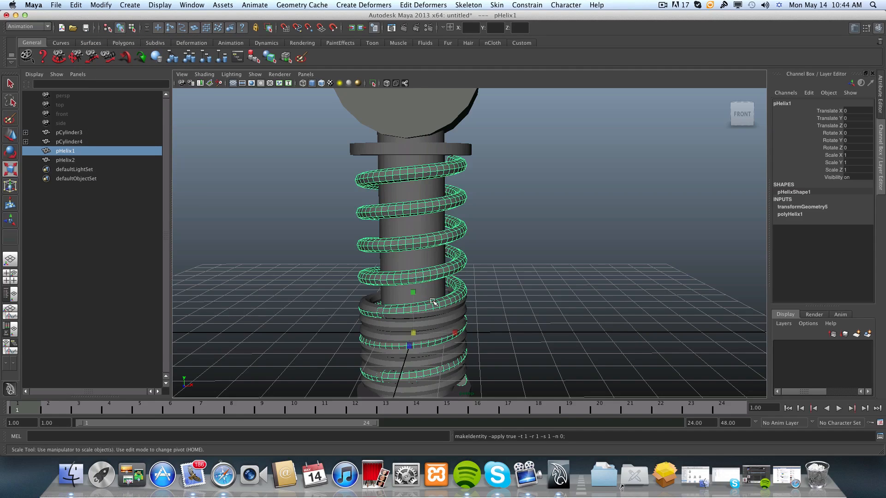
- Freeze the transformations of the compressed spring, pHelix2
{"action": "middle_click_drag", "start_coordinate": [432, 301], "coordinate": [465, 225], "text": "alt"}
{"action": "left_click", "coordinate": [405, 224]}
{"action": "left_click", "coordinate": [103, 6]}
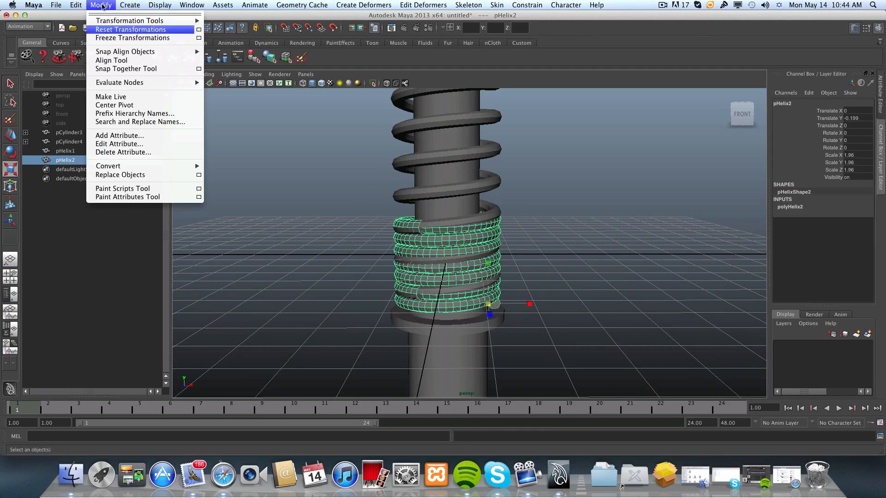
{"action": "left_click", "coordinate": [113, 39]}
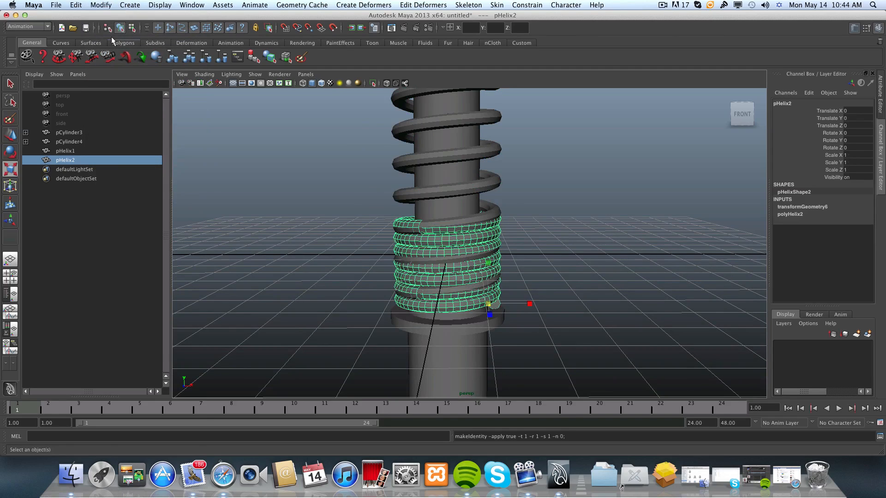
- Apply Reset Transformations to the compressed spring, pHelix2
{"action": "left_click", "coordinate": [109, 6]}
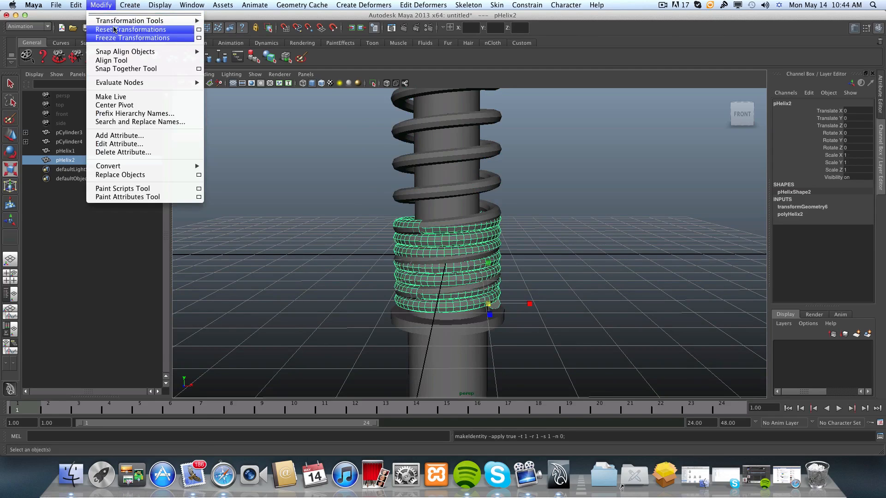
{"action": "left_click", "coordinate": [113, 30]}
{"action": "mouse_move", "coordinate": [518, 245]}
{"action": "left_mouse_down", "text": "alt"}
{"action": "mouse_move", "coordinate": [516, 258]}
{"action": "mouse_move", "coordinate": [518, 241]}
{"action": "left_mouse_up", "text": "alt"}
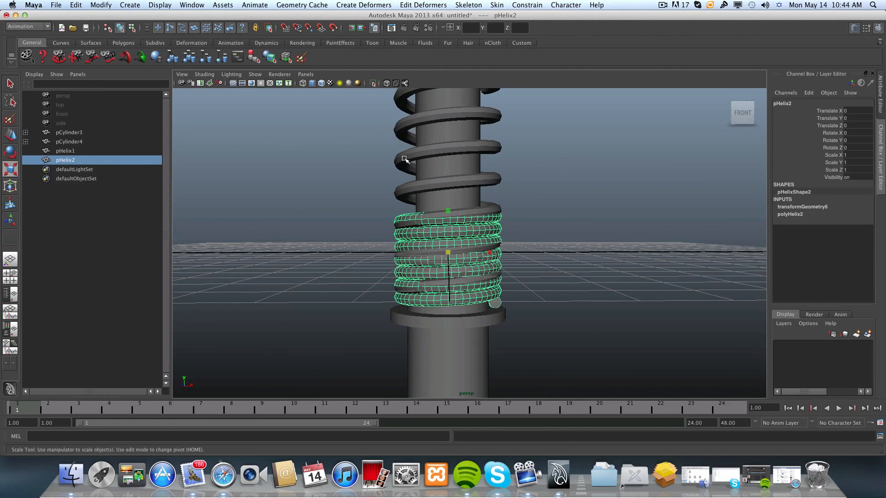
- Create a blend shape node named spring, with the extended pHelix1 as target and the compressed pHelix2 as base, keeping the default options
{"action": "left_click", "coordinate": [397, 196]}
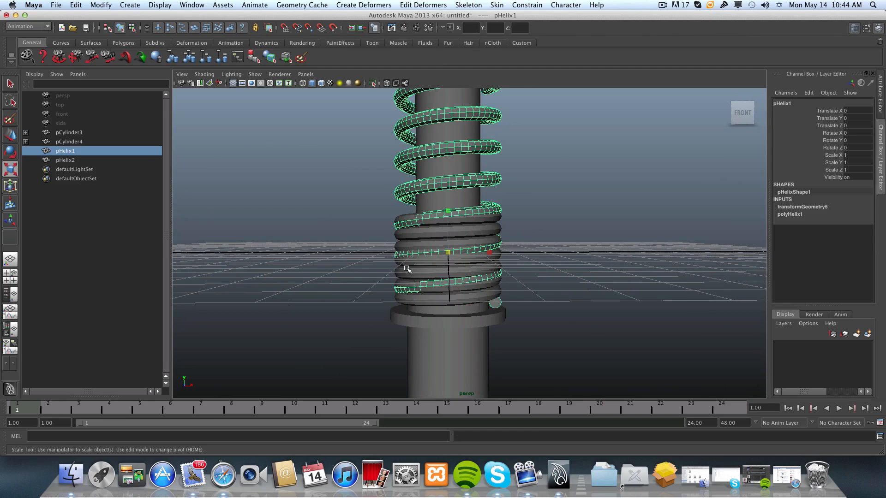
{"action": "left_click", "coordinate": [398, 244], "text": "shift"}
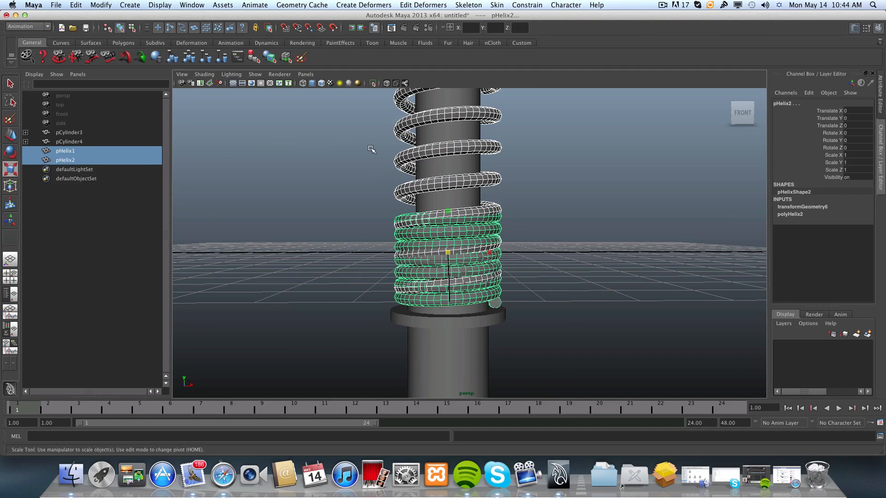
{"action": "left_click", "coordinate": [26, 28]}
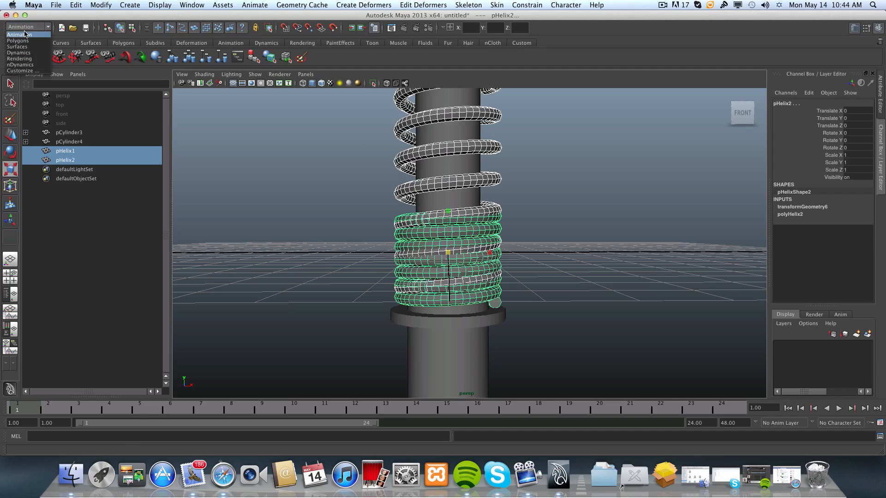
{"action": "left_click", "coordinate": [25, 36]}
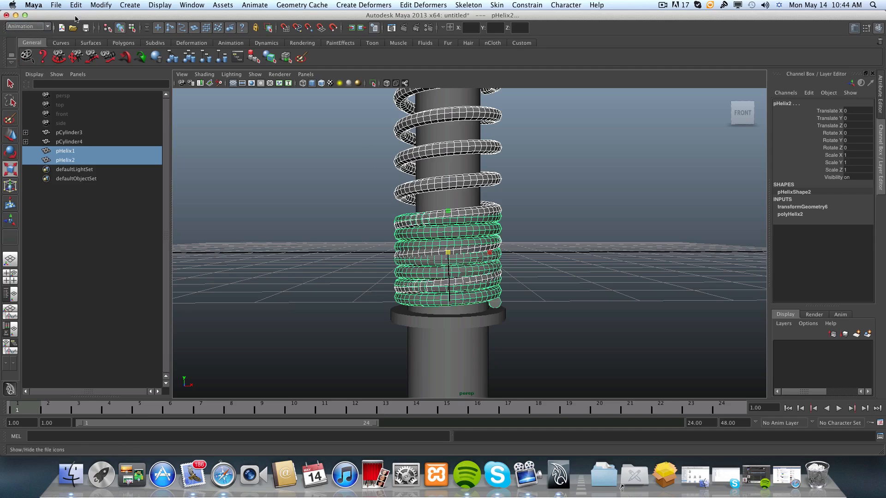
{"action": "left_click", "coordinate": [365, 5]}
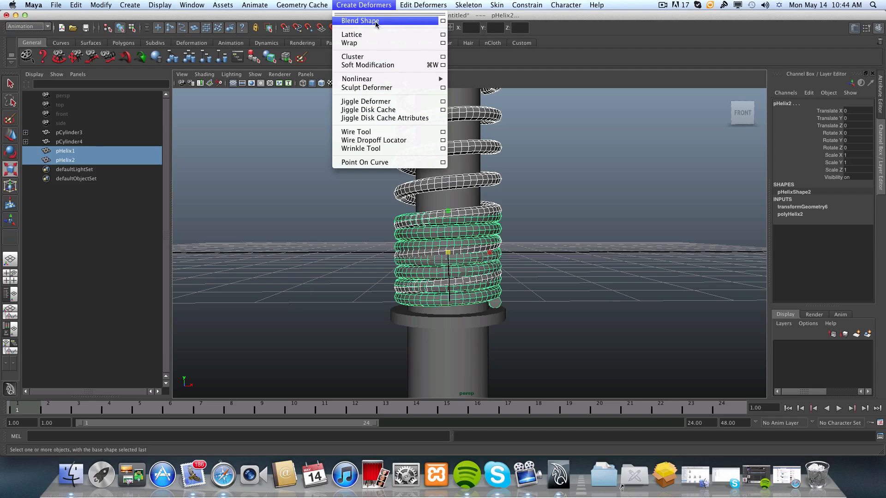
{"action": "left_click", "coordinate": [443, 21]}
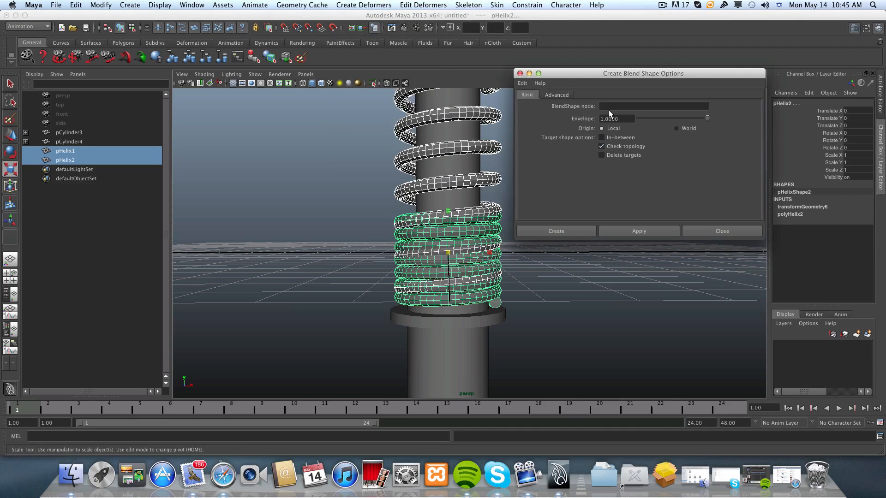
{"action": "left_click", "coordinate": [610, 108]}
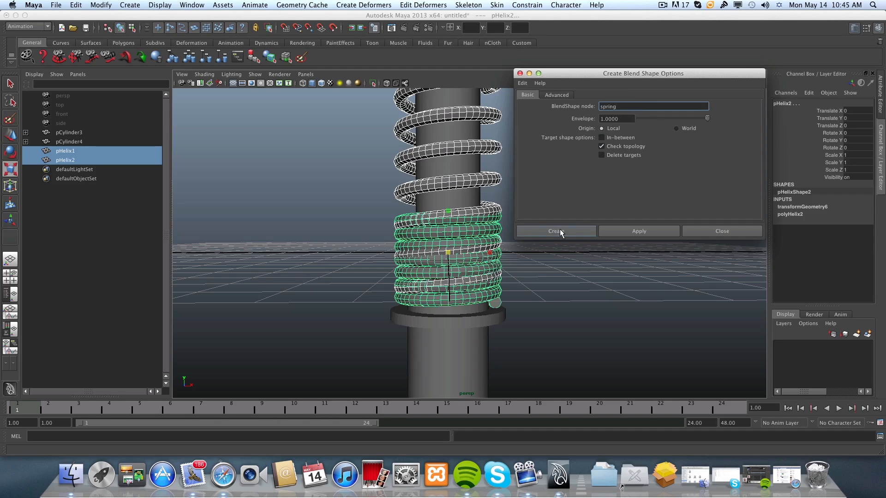
{"action": "left_click_drag", "start_coordinate": [606, 76], "coordinate": [552, 80]}
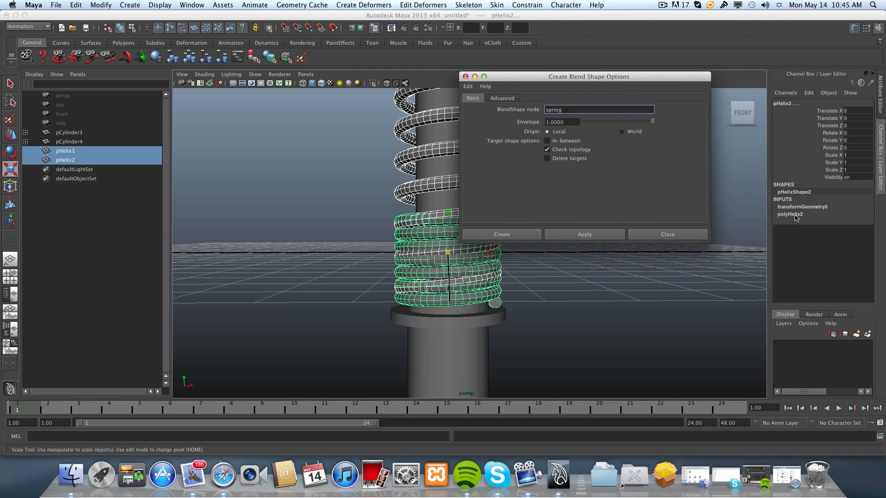
{"action": "left_click", "coordinate": [502, 234]}
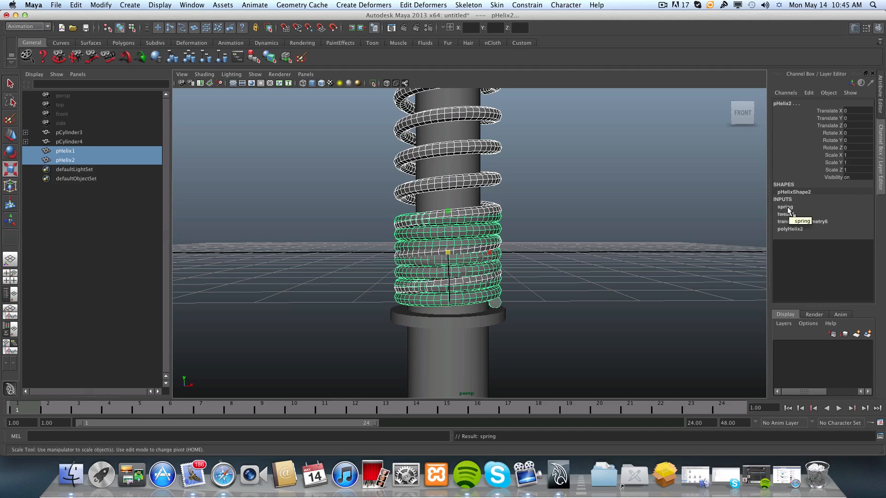
- Delete the original extended spring, pHelix1, from the scene
{"action": "left_click", "coordinate": [621, 241]}
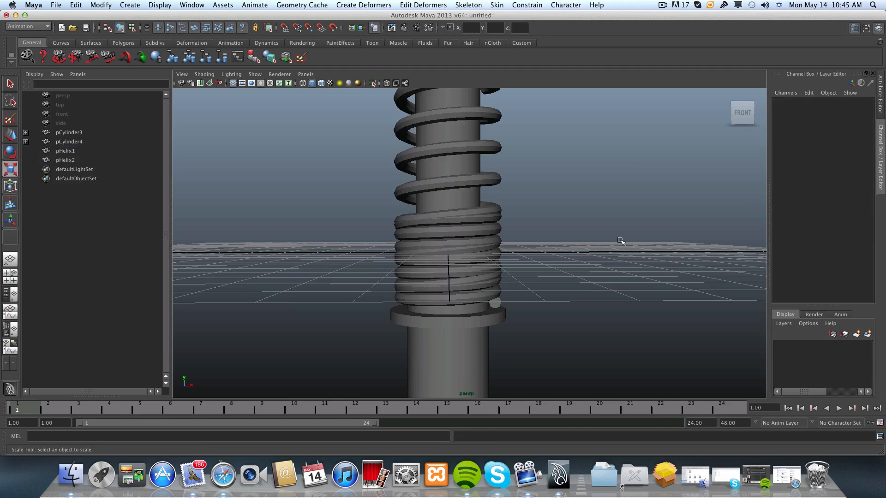
{"action": "left_click", "coordinate": [403, 152]}
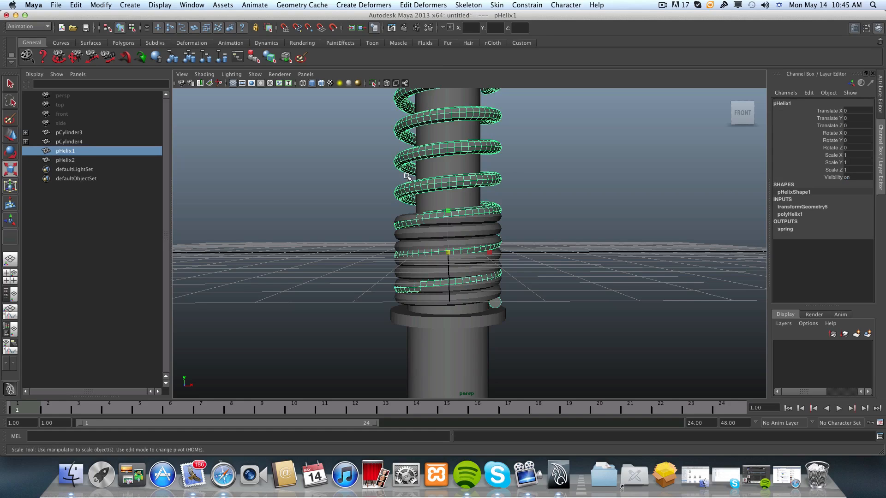
{"action": "key", "text": "Delete"}
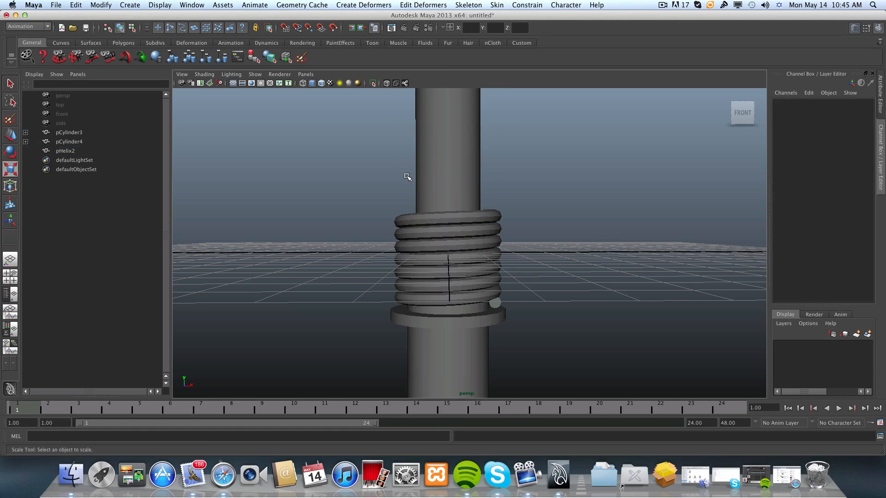
- Set the pHelix1 weight of the spring blend shape on pHelix2 to 1 to extend the coil
{"action": "left_click", "coordinate": [400, 222]}
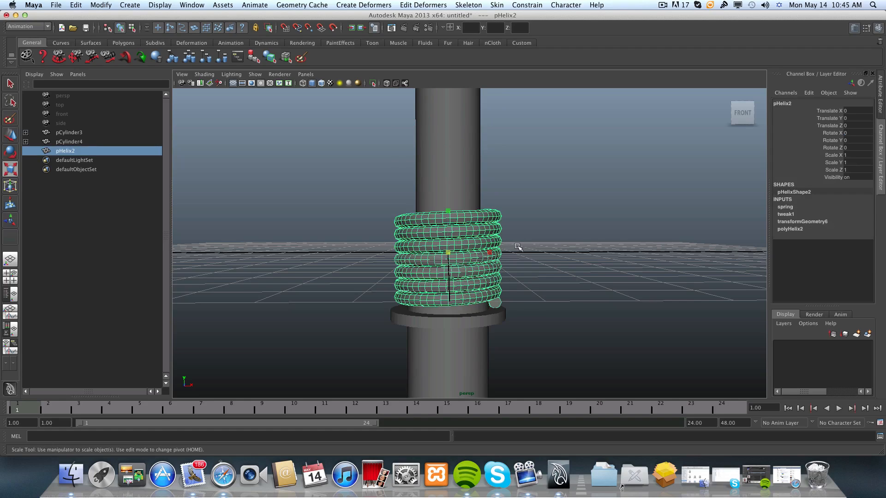
{"action": "left_click", "coordinate": [786, 208]}
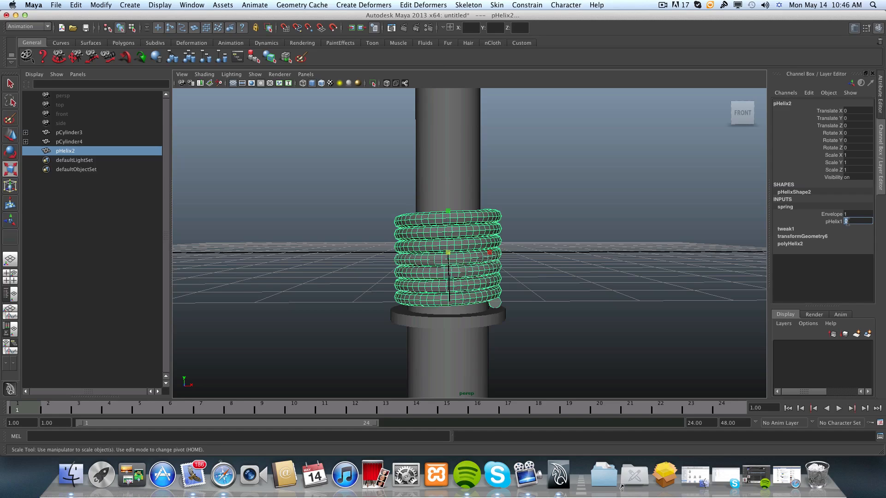
{"action": "key", "text": "Return"}
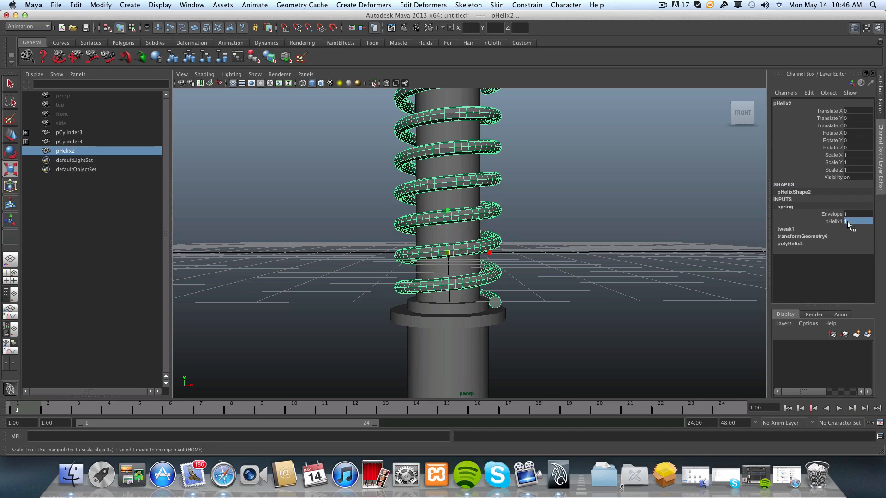
- Return the pHelix1 weight of the spring blend shape to 0 to compress the coil
{"action": "scroll", "coordinate": [649, 205], "scroll_direction": "down", "scroll_amount": 5}
{"action": "left_click_drag", "start_coordinate": [637, 217], "coordinate": [751, 243], "text": "alt"}
{"action": "left_click_drag", "start_coordinate": [520, 213], "coordinate": [413, 198], "text": "alt"}
{"action": "right_click_drag", "start_coordinate": [426, 201], "coordinate": [501, 205], "text": "alt"}
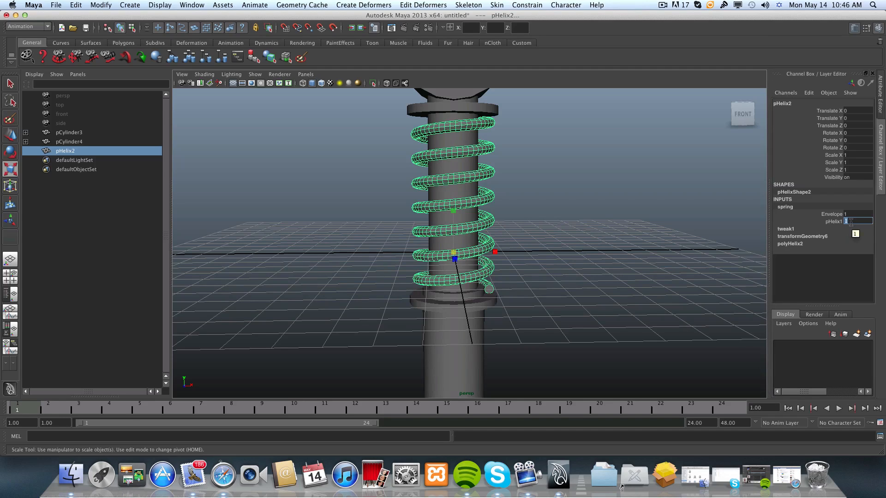
{"action": "type", "text": "0"}
{"action": "key", "text": "Return"}
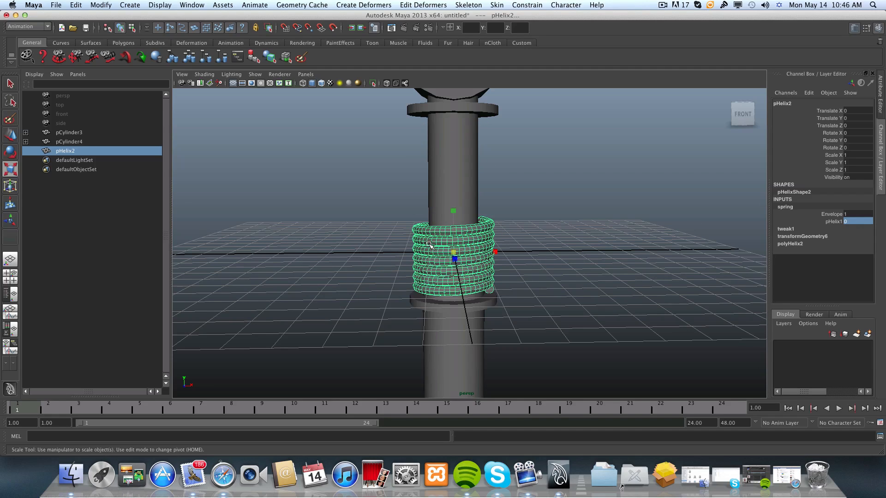
- Test the coil's extension again by setting the pHelix1 blend shape weight to 1
{"action": "left_click_drag", "start_coordinate": [415, 236], "coordinate": [421, 199], "text": "alt"}
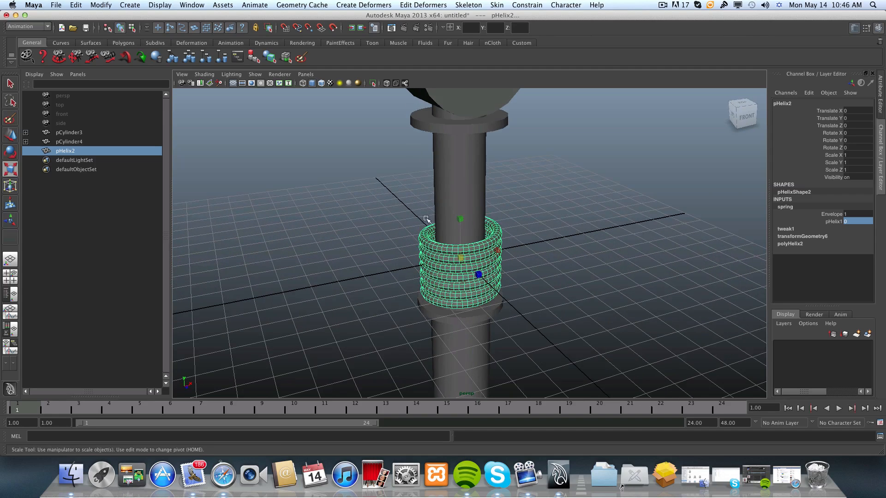
{"action": "left_click_drag", "start_coordinate": [485, 264], "coordinate": [452, 251], "text": "alt"}
{"action": "right_click_drag", "start_coordinate": [410, 247], "coordinate": [518, 253], "text": "alt"}
{"action": "left_click_drag", "start_coordinate": [518, 254], "coordinate": [497, 276], "text": "alt"}
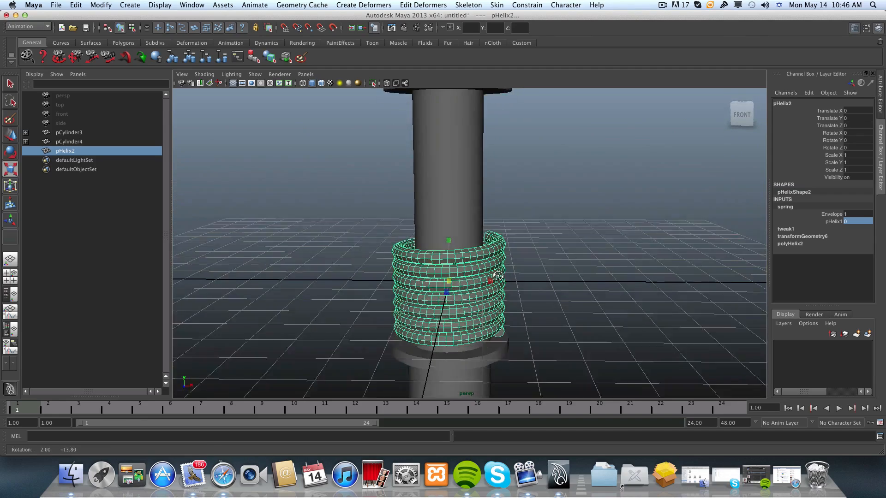
{"action": "scroll", "coordinate": [465, 258], "scroll_direction": "down", "scroll_amount": 3}
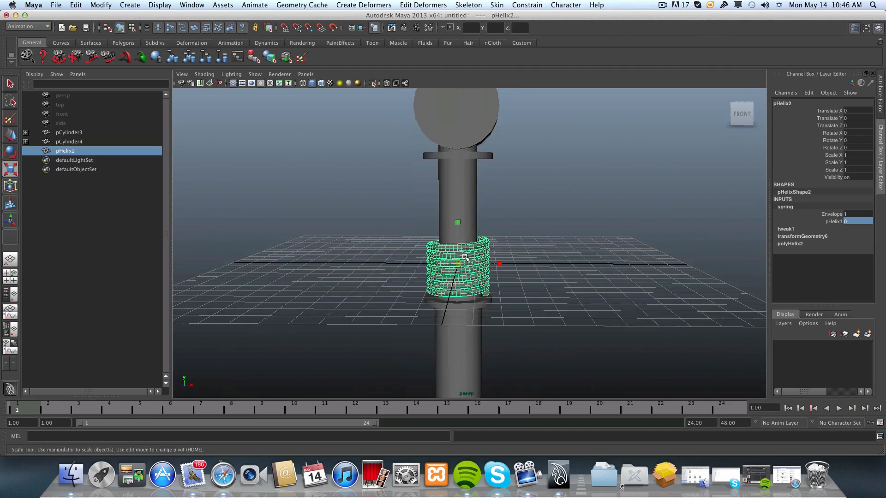
{"action": "left_click_drag", "start_coordinate": [461, 251], "coordinate": [462, 238], "text": "alt"}
{"action": "right_click_drag", "start_coordinate": [463, 238], "coordinate": [501, 237], "text": "alt"}
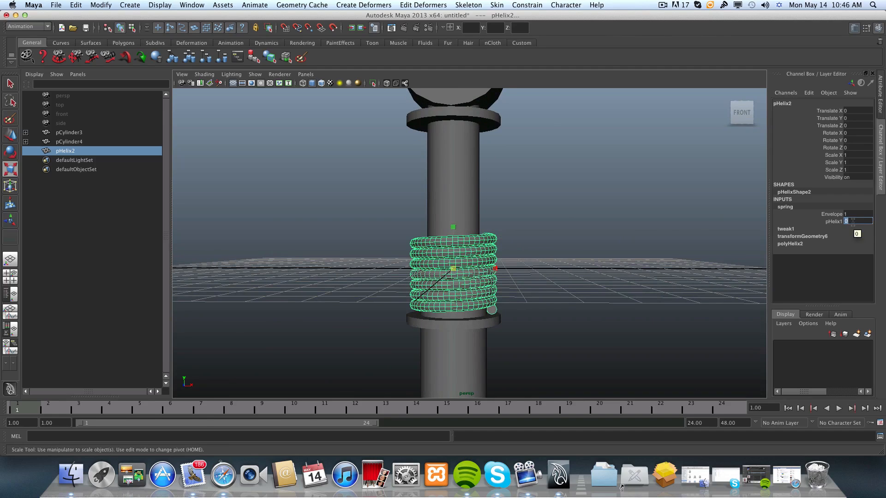
{"action": "key", "text": "Return"}
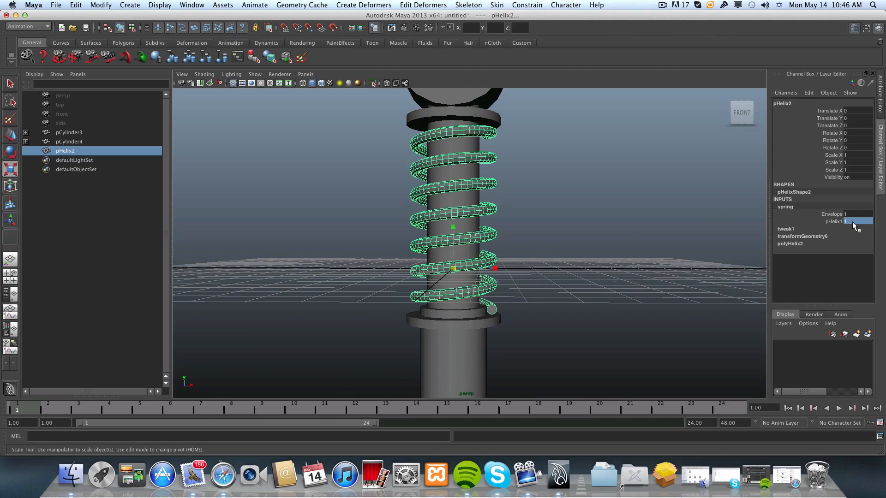
- Set the pHelix1 blend shape weight back to 0, leaving the spring in its compressed pose
{"action": "left_click", "coordinate": [851, 222]}
{"action": "type", "text": "0"}
{"action": "key", "text": "Return"}
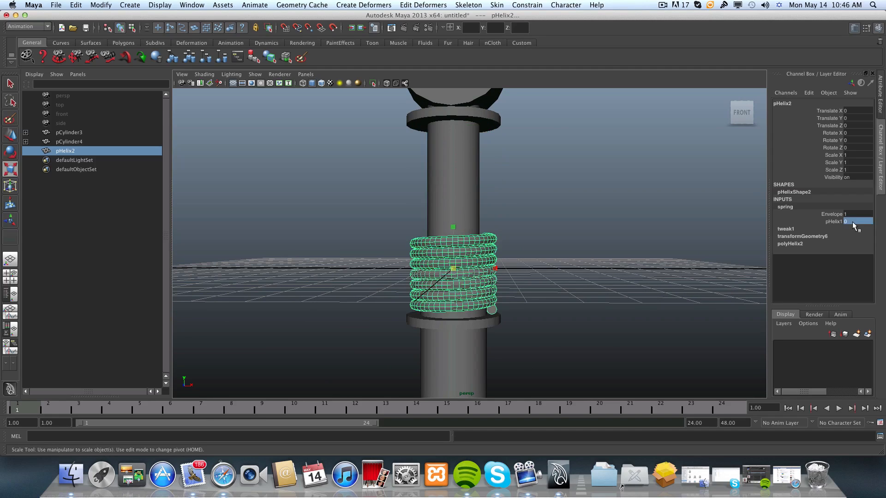
- Examine the whole suspension from several angles with the spring compressed
{"action": "scroll", "coordinate": [616, 242], "scroll_direction": "down", "scroll_amount": 5}
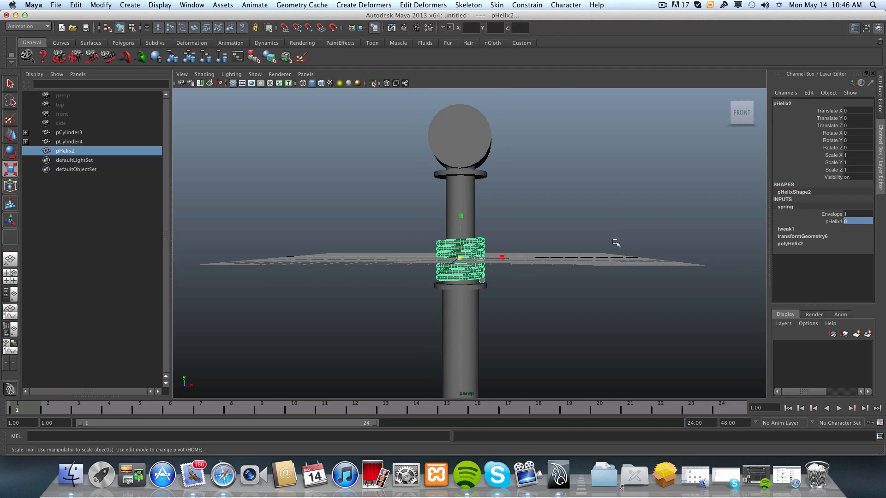
{"action": "left_click_drag", "start_coordinate": [558, 275], "coordinate": [510, 259], "text": "alt"}
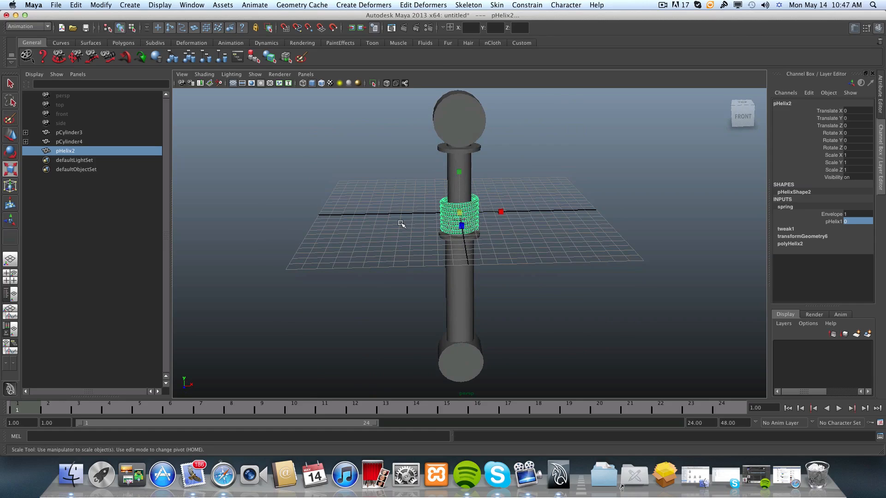
{"action": "left_click_drag", "start_coordinate": [393, 208], "coordinate": [433, 195], "text": "alt"}
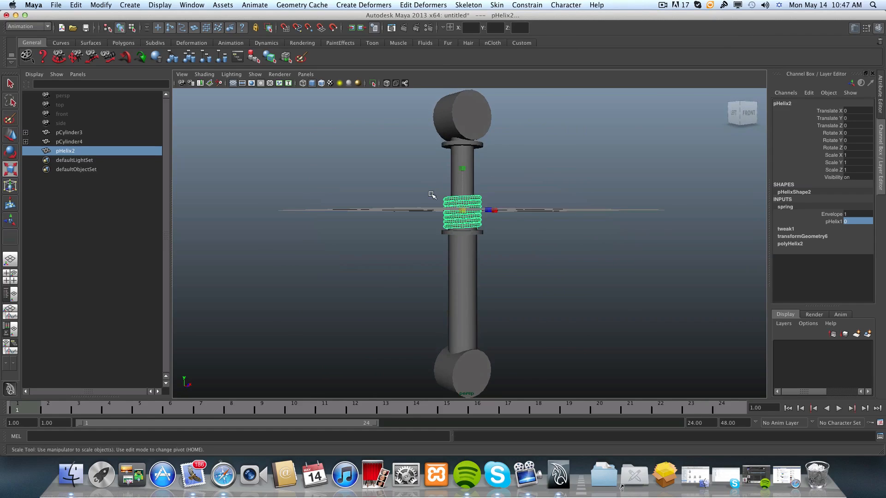
{"action": "middle_click_drag", "start_coordinate": [433, 196], "coordinate": [428, 229], "text": "alt"}
{"action": "left_click_drag", "start_coordinate": [428, 229], "coordinate": [374, 224], "text": "alt"}
{"action": "right_click_drag", "start_coordinate": [374, 223], "coordinate": [471, 235], "text": "alt"}
{"action": "left_click_drag", "start_coordinate": [471, 236], "coordinate": [483, 259], "text": "alt"}
{"action": "left_click_drag", "start_coordinate": [484, 267], "coordinate": [471, 252], "text": "alt"}
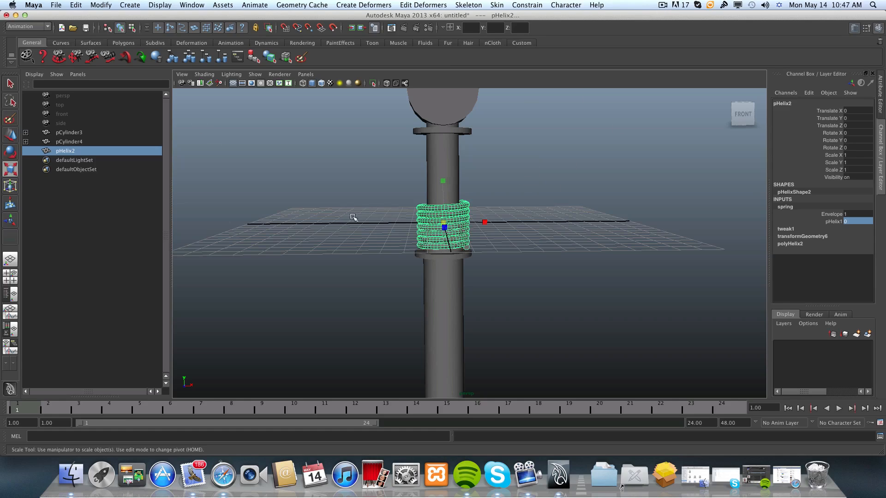
- Save the scene as springer in Maya Binary format in the morphin project's scenes folder
{"action": "left_click", "coordinate": [56, 6]}
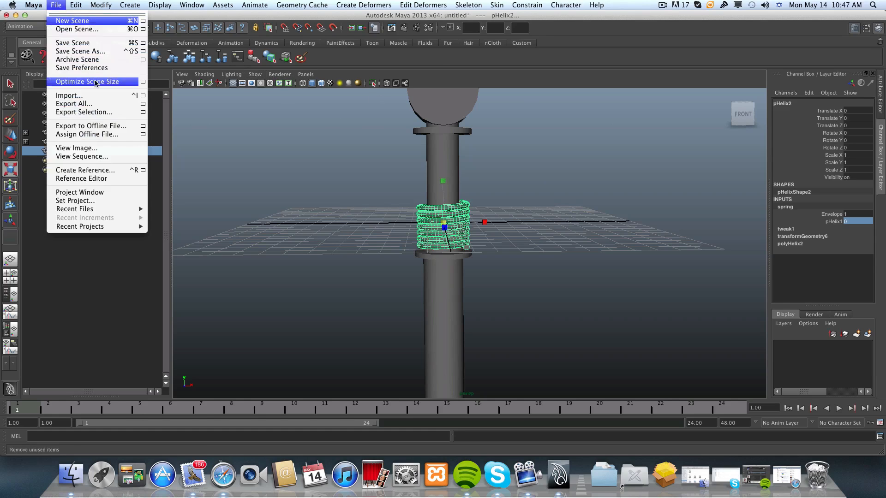
{"action": "left_click", "coordinate": [76, 53]}
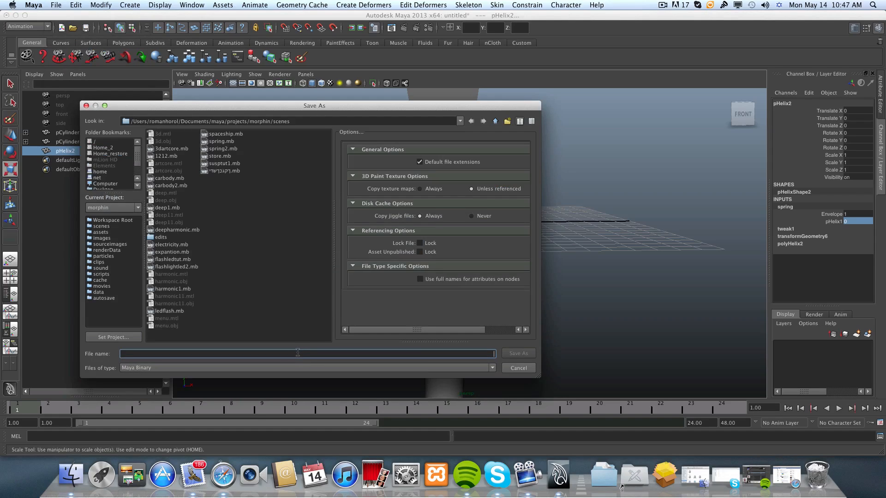
{"action": "type", "text": "sprin"}
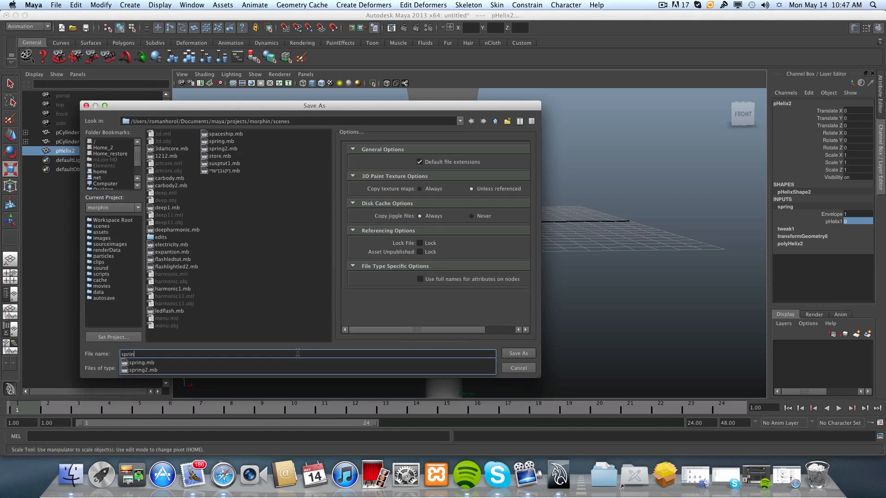
{"action": "type", "text": "ger"}
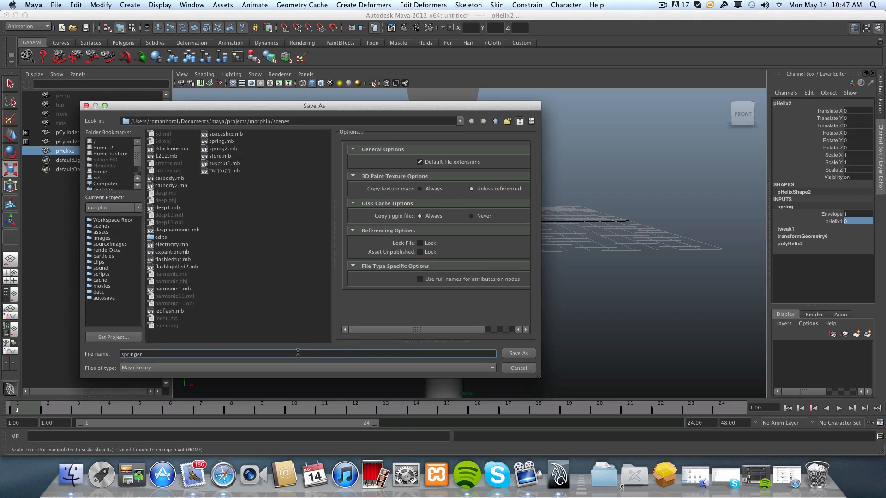
{"action": "left_click", "coordinate": [504, 354]}
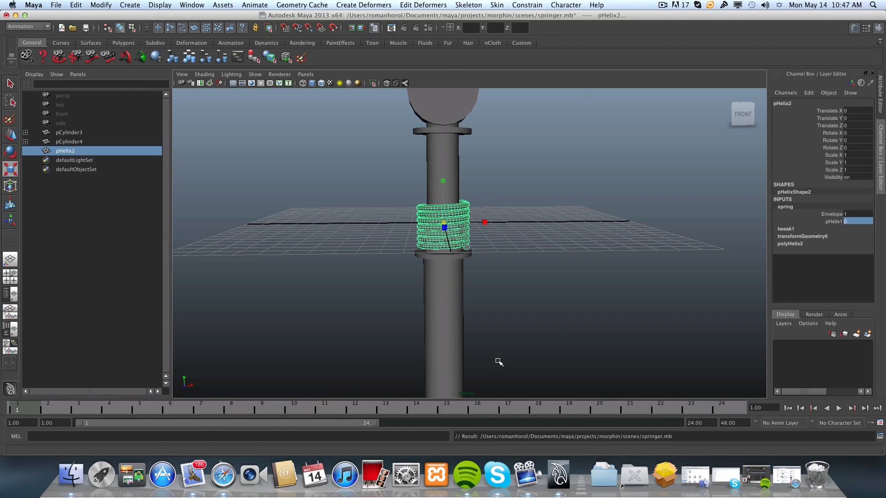